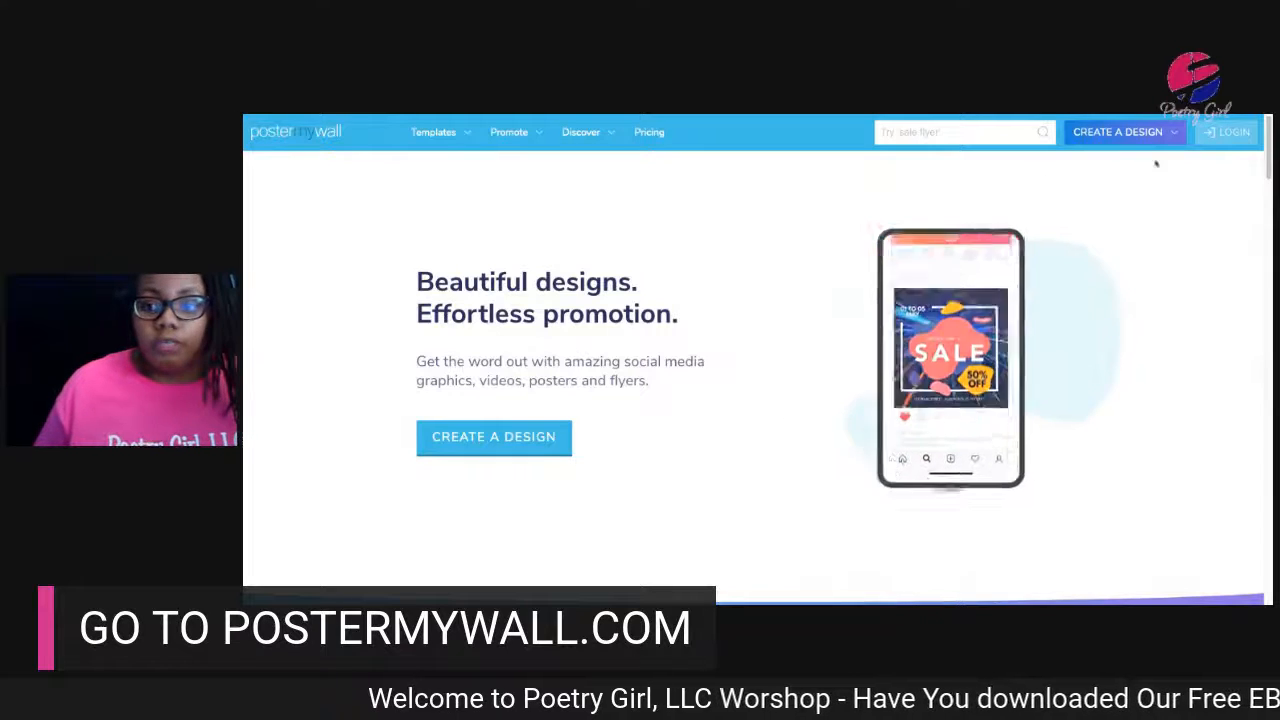
# Log in to the PosterMyWall account and look over the template sizes, template themes and site features on offer
pyautogui.click(1228, 136)
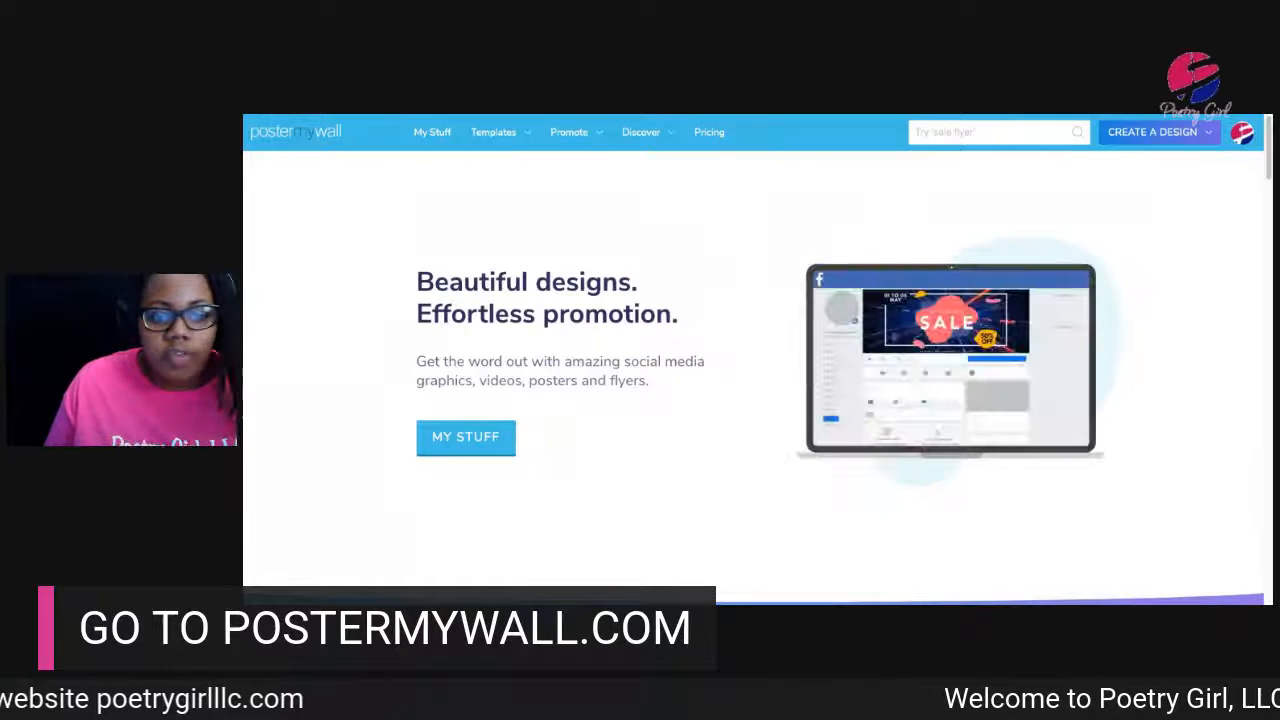
pyautogui.moveTo(492, 141)
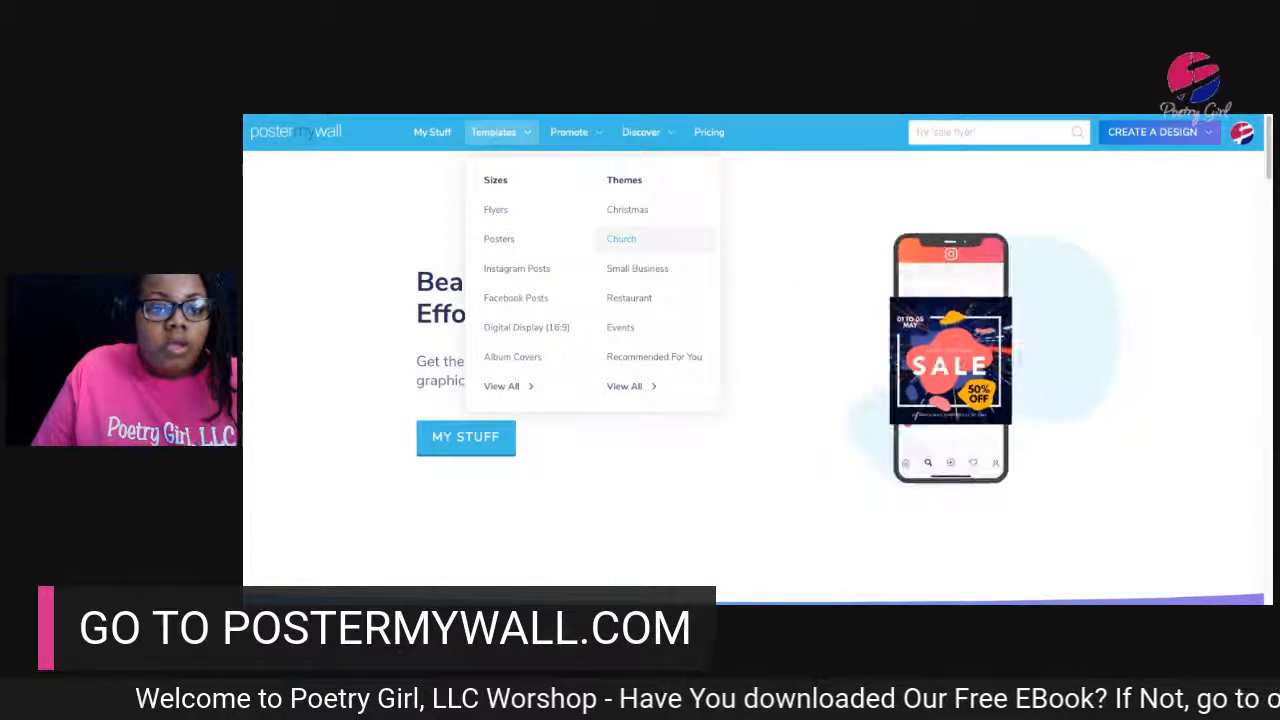
pyautogui.moveTo(566, 153)
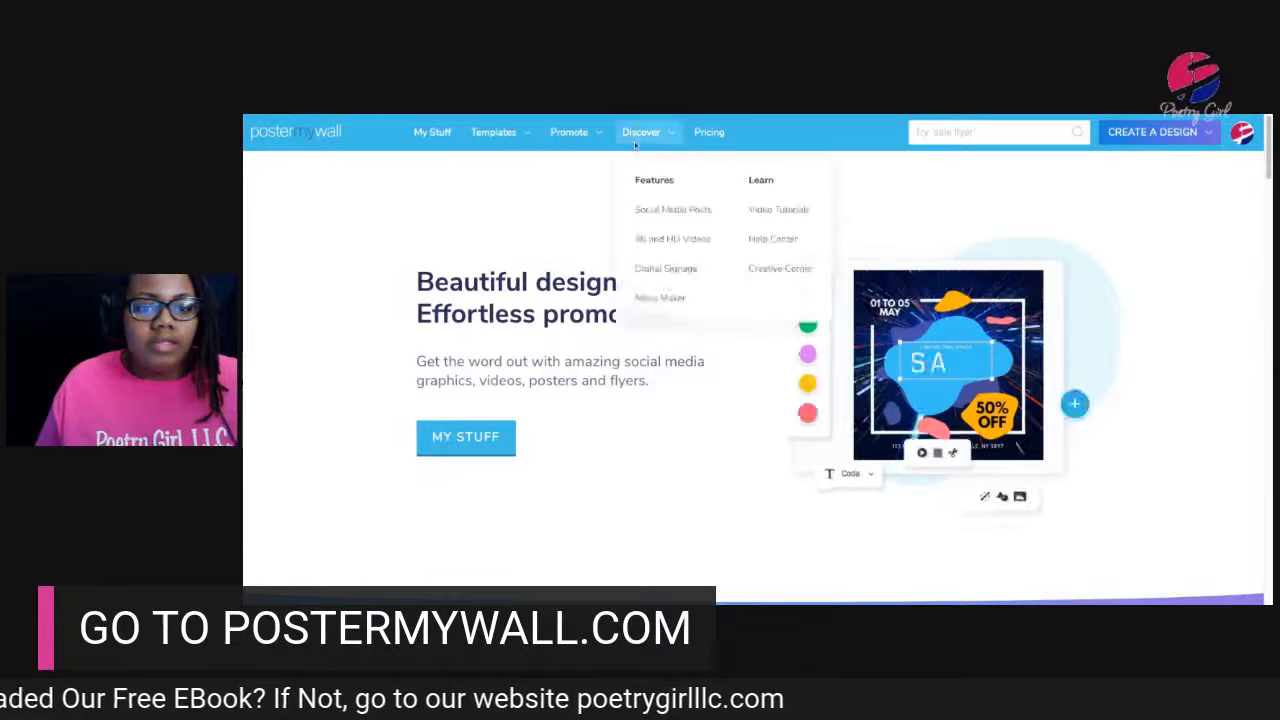
# Open the pricing page and compare the Free, Premium and Premium Plus subscription plans
pyautogui.click(709, 131)
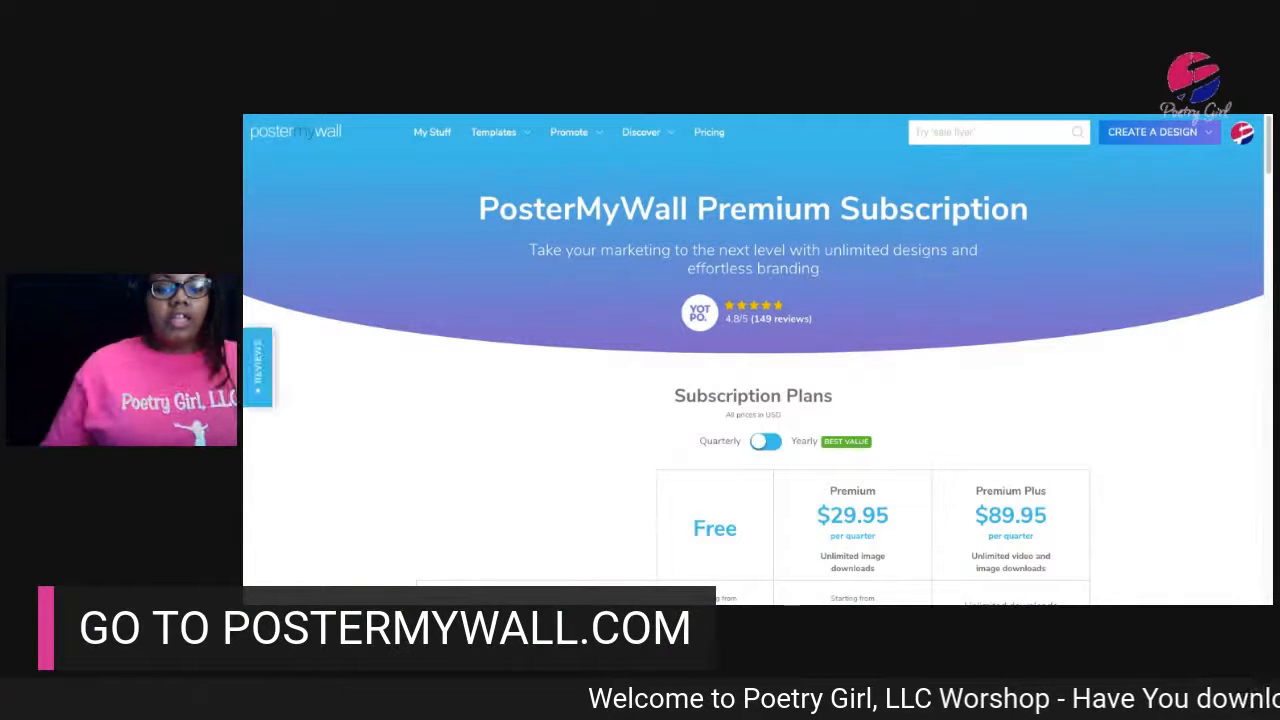
pyautogui.scroll(-1, 580, 470)
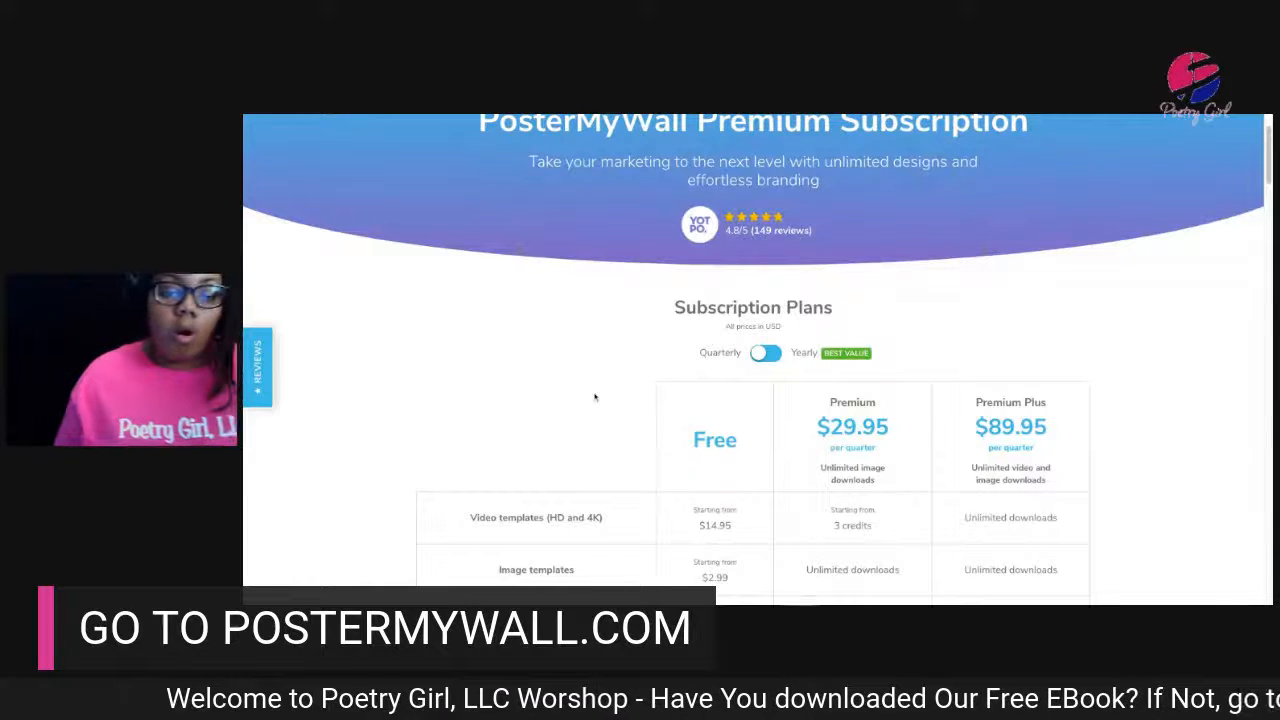
pyautogui.scroll(-1, 594, 397)
pyautogui.scroll(-1, 592, 398)
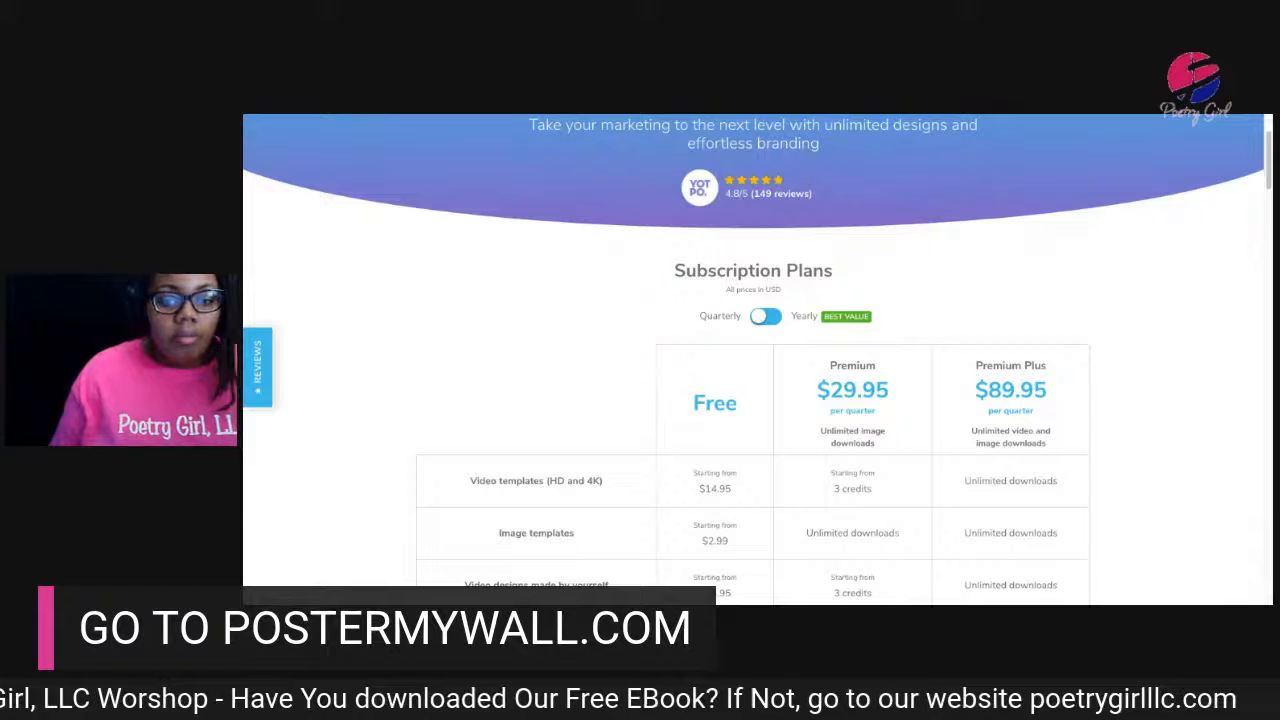
pyautogui.scroll(-1, 754, 360)
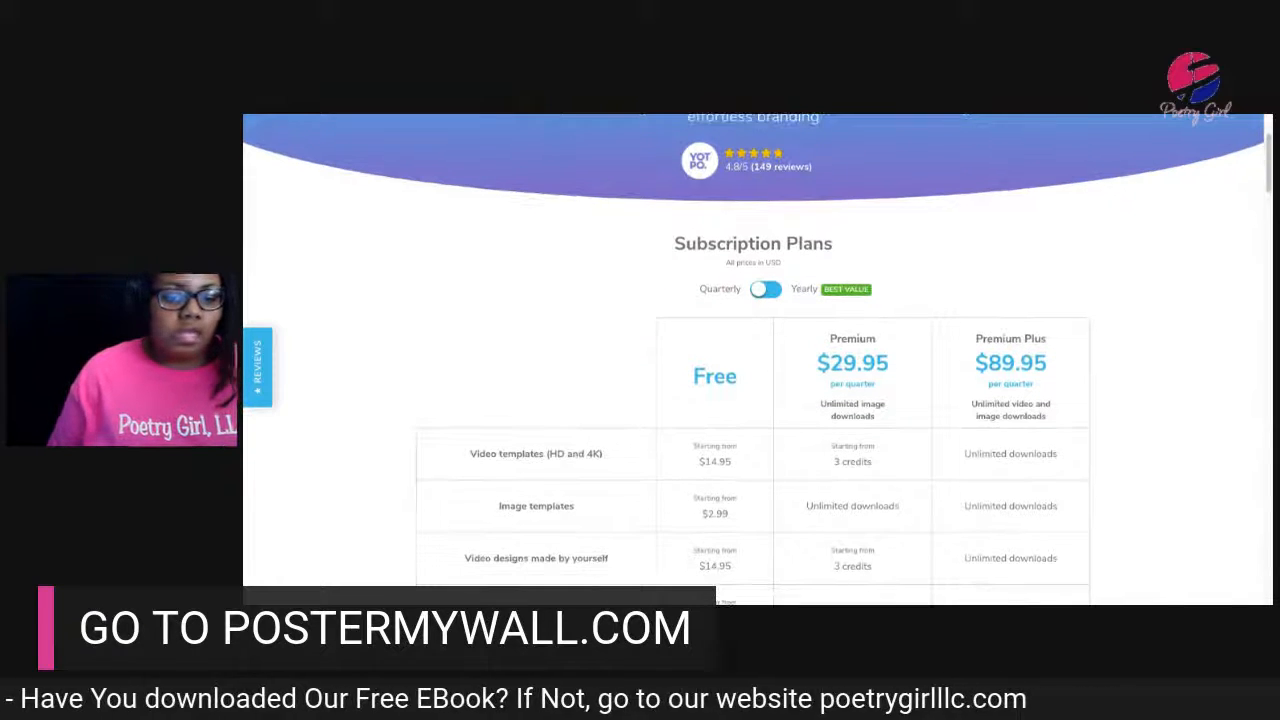
pyautogui.scroll(-1, 754, 360)
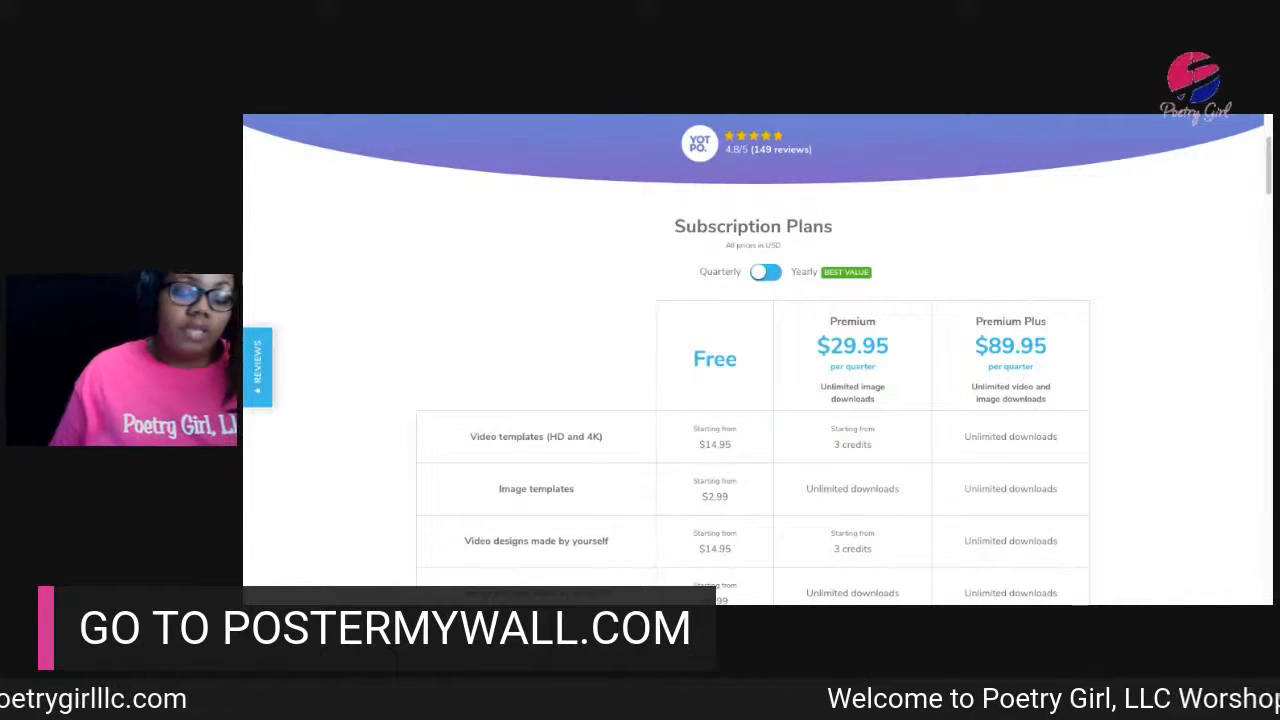
pyautogui.scroll(-1, 596, 379)
pyautogui.scroll(4, 596, 379)
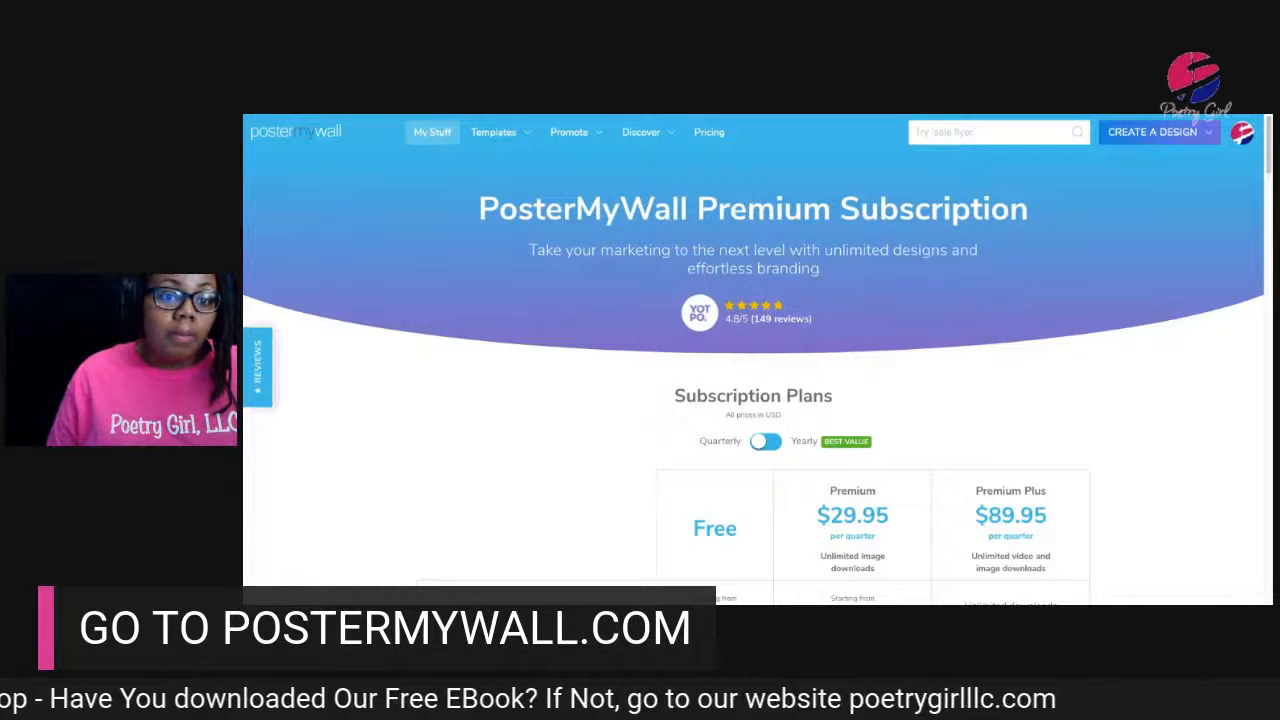
# Go to the account's saved designs and open the copy of the Sunday Church ONLINE Event Flyer Template
pyautogui.click(432, 131)
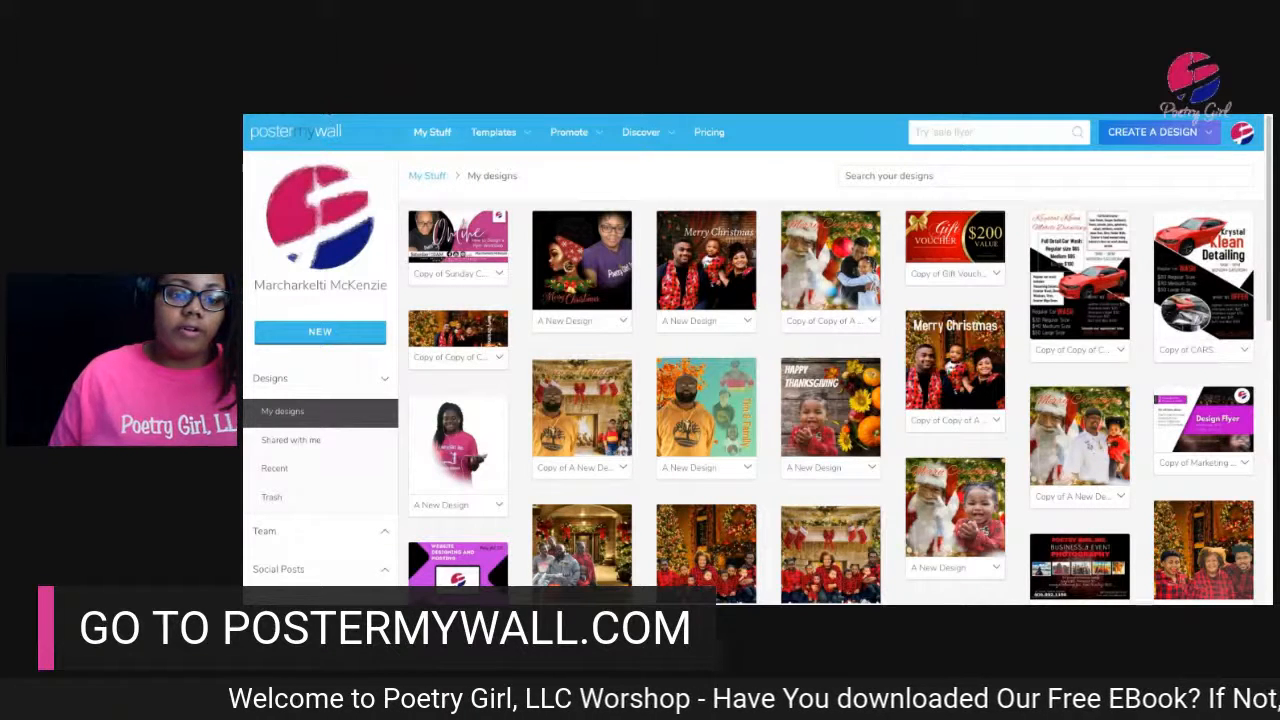
pyautogui.click(457, 235)
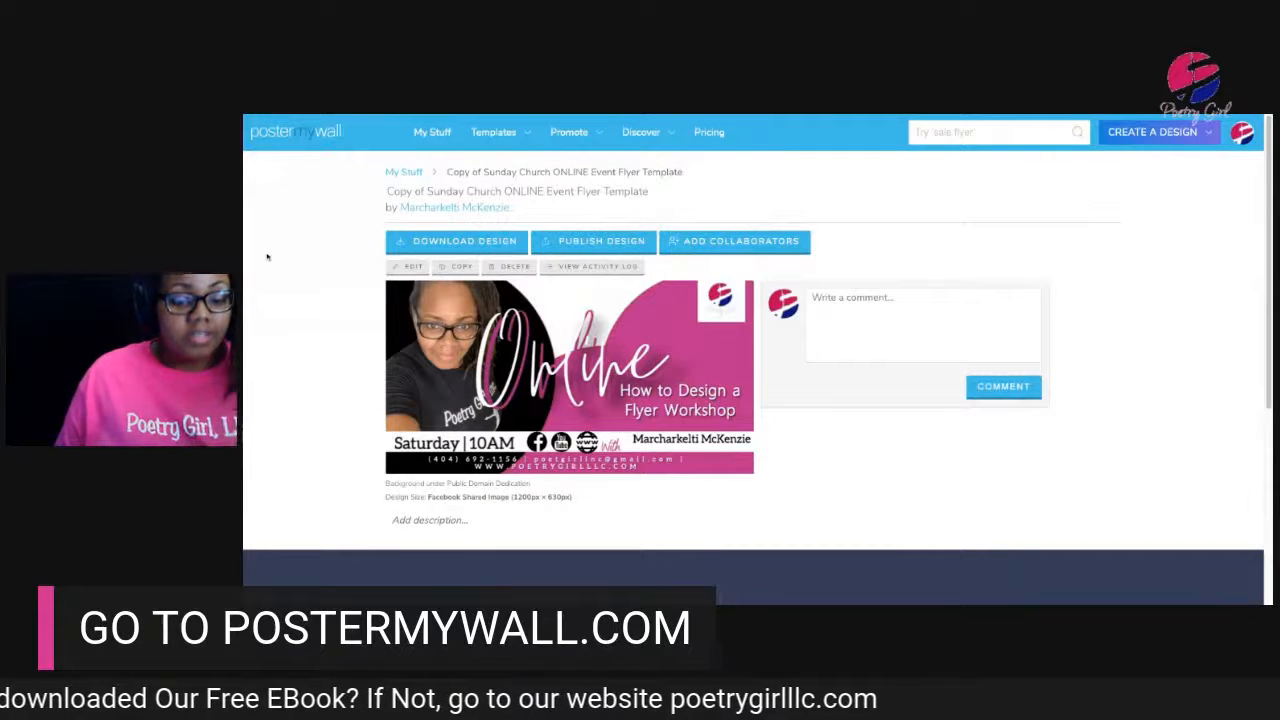
# Open the Church theme's flyer templates and dismiss the Christmas marketing pop-up
pyautogui.moveTo(507, 142)
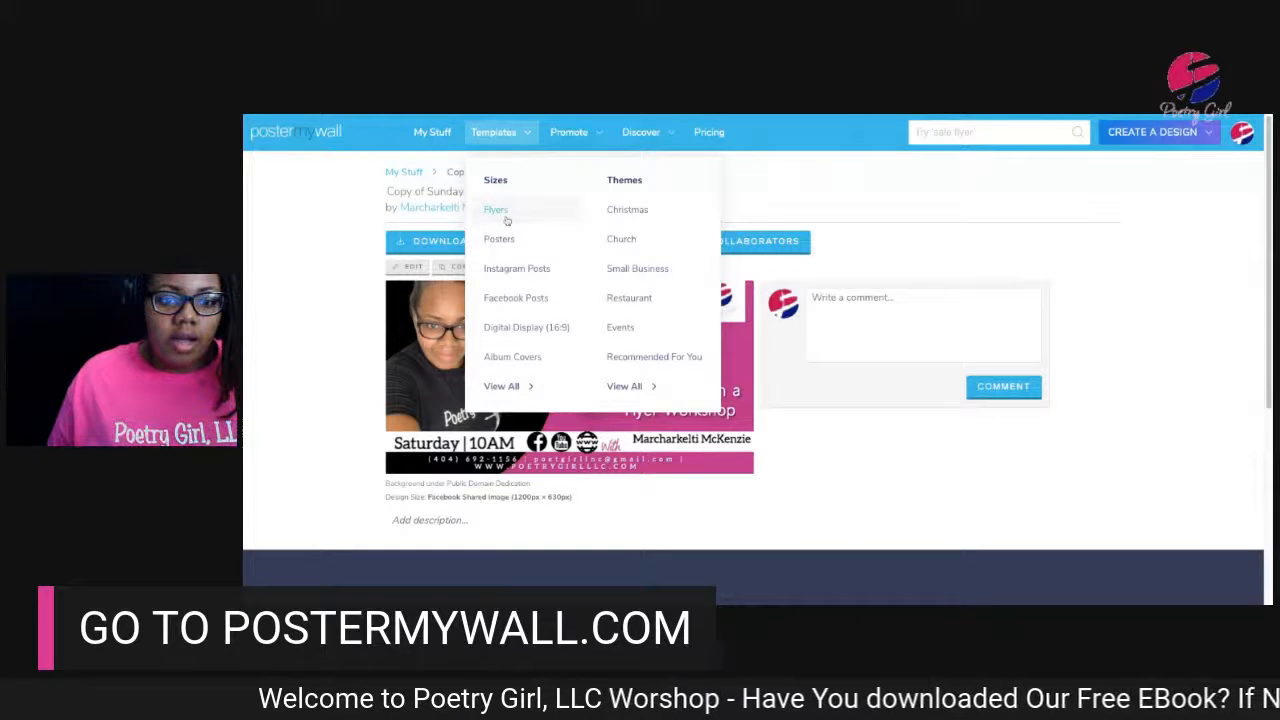
pyautogui.click(621, 239)
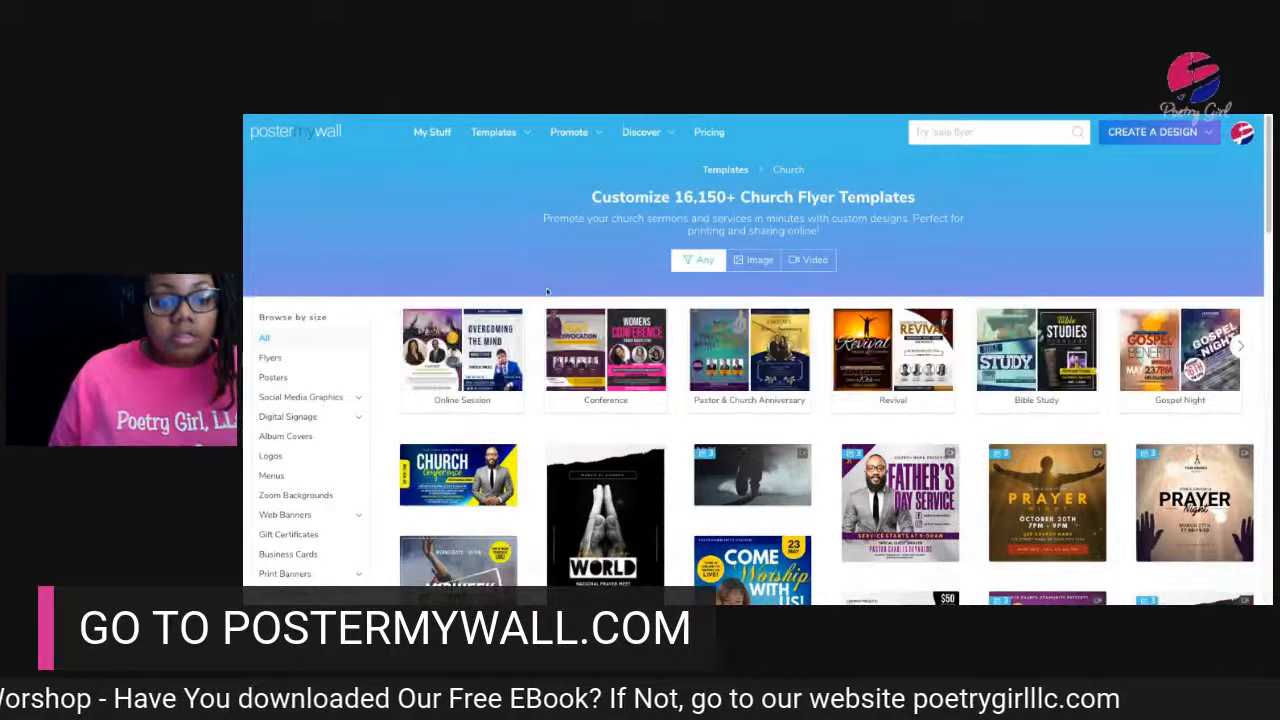
pyautogui.scroll(-1, 547, 291)
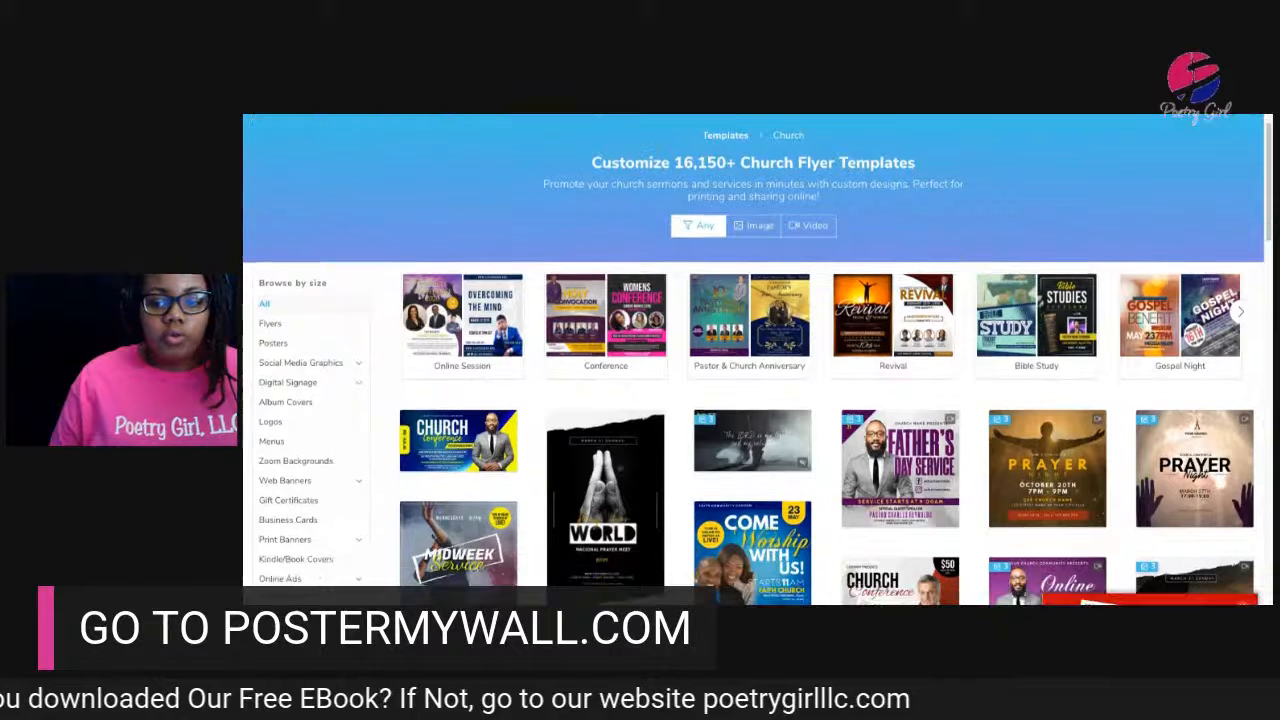
pyautogui.scroll(-1, 760, 360)
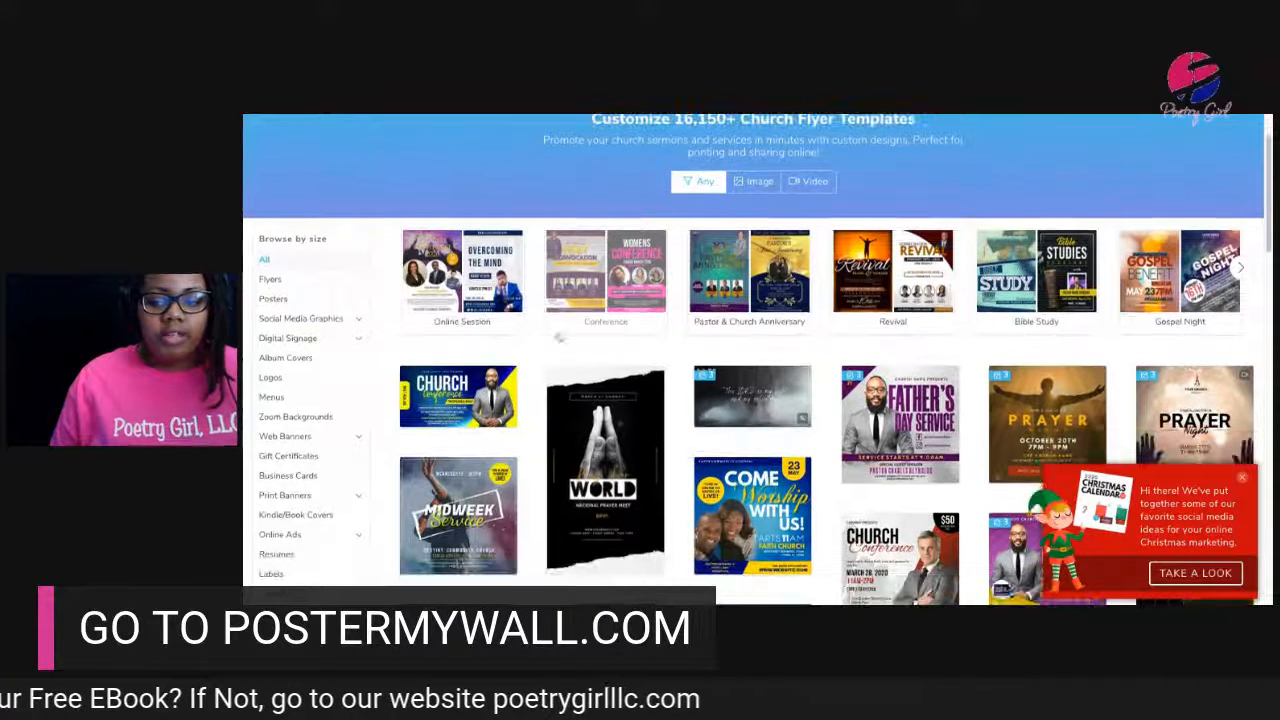
pyautogui.click(1240, 483)
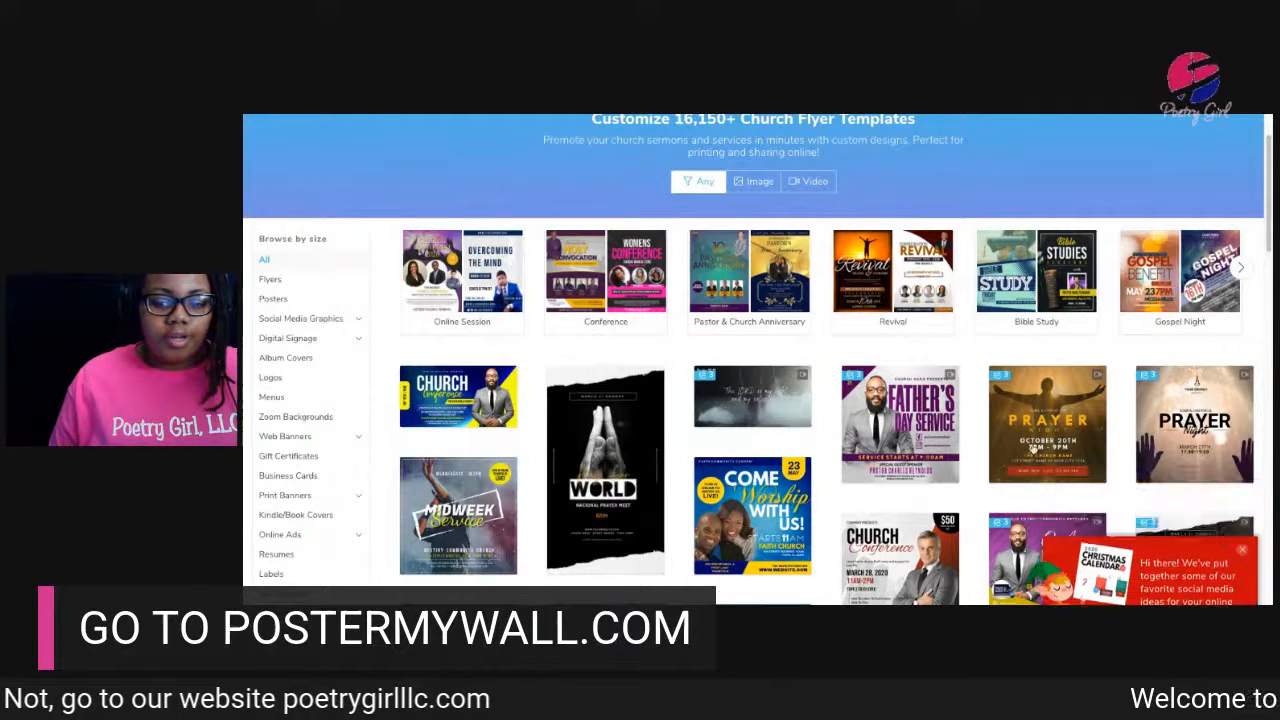
# Browse the church flyer templates to examine the available designs and layouts
pyautogui.scroll(-1, 976, 447)
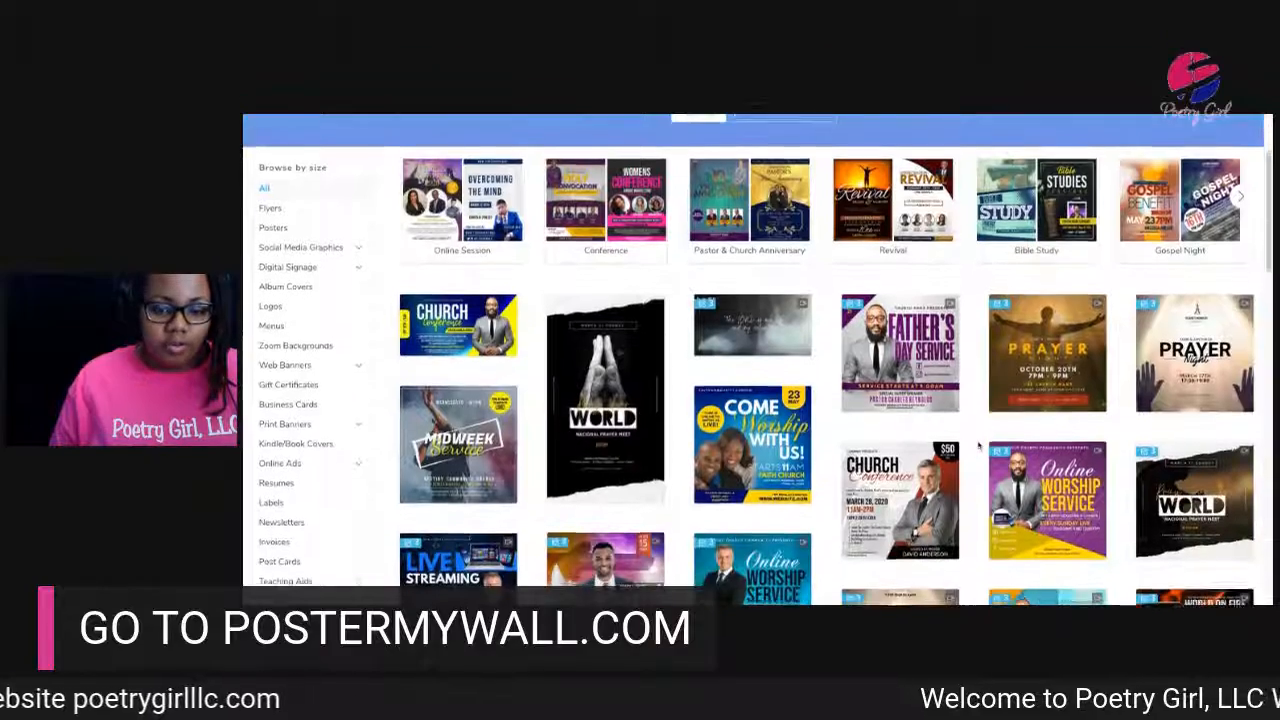
pyautogui.scroll(-1, 978, 448)
pyautogui.scroll(-1, 978, 447)
pyautogui.scroll(-4, 978, 447)
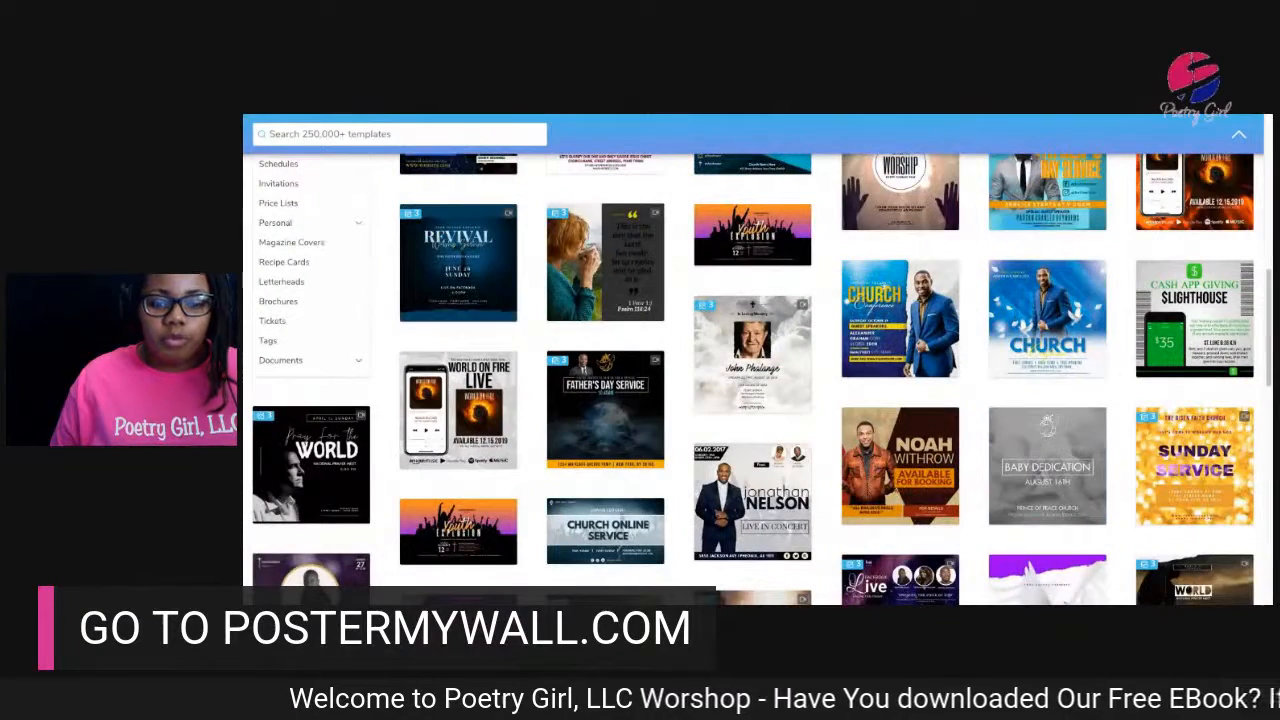
pyautogui.scroll(-1, 762, 380)
pyautogui.scroll(-1, 762, 380)
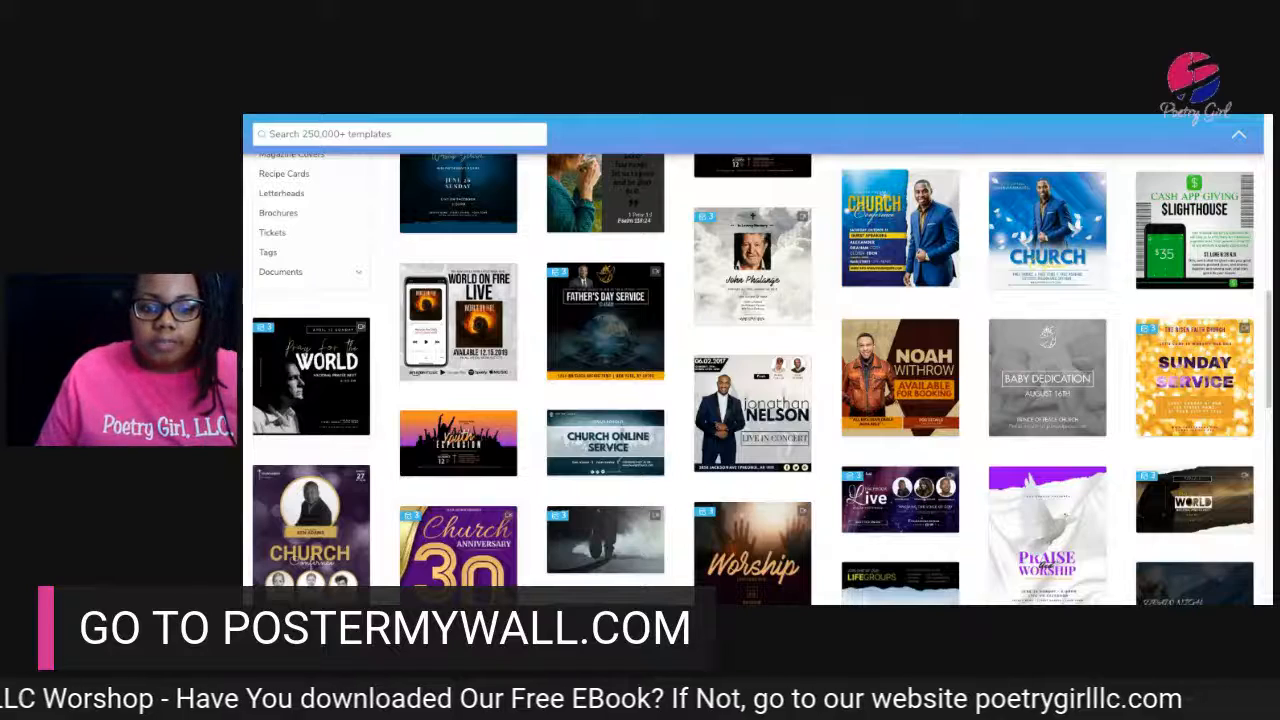
pyautogui.scroll(-1, 804, 316)
pyautogui.scroll(-2, 804, 316)
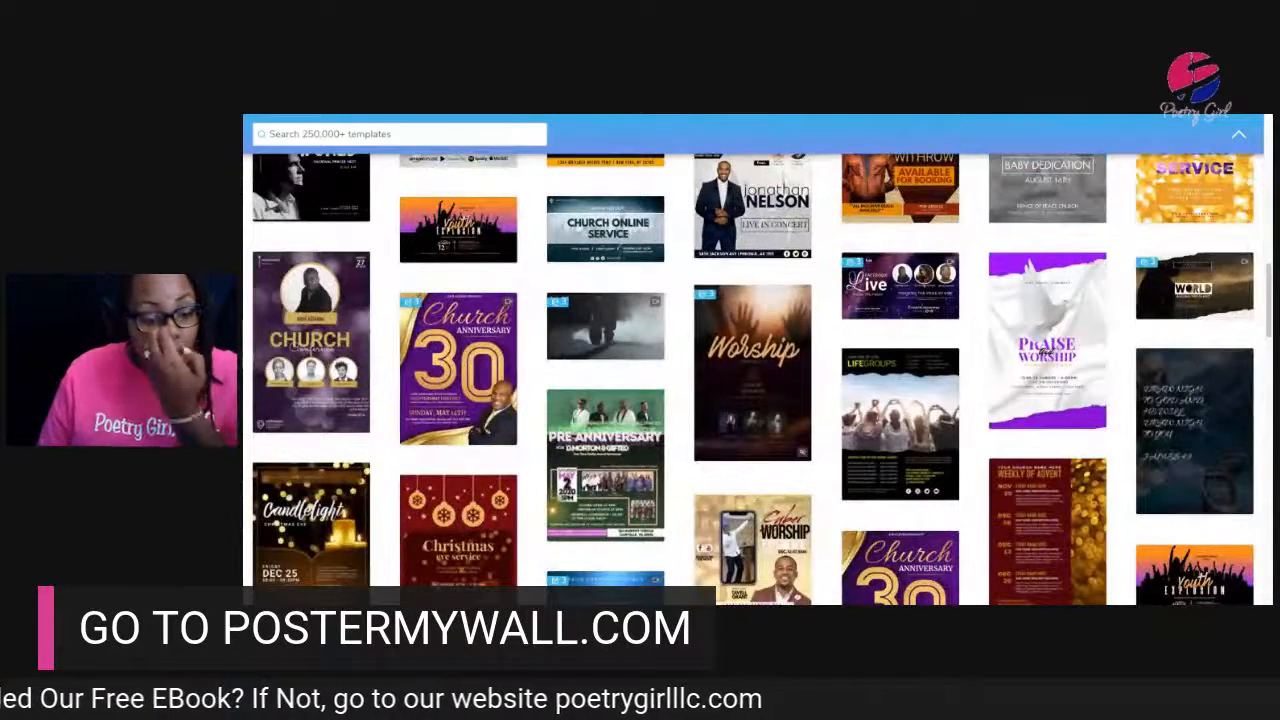
pyautogui.scroll(-1, 750, 318)
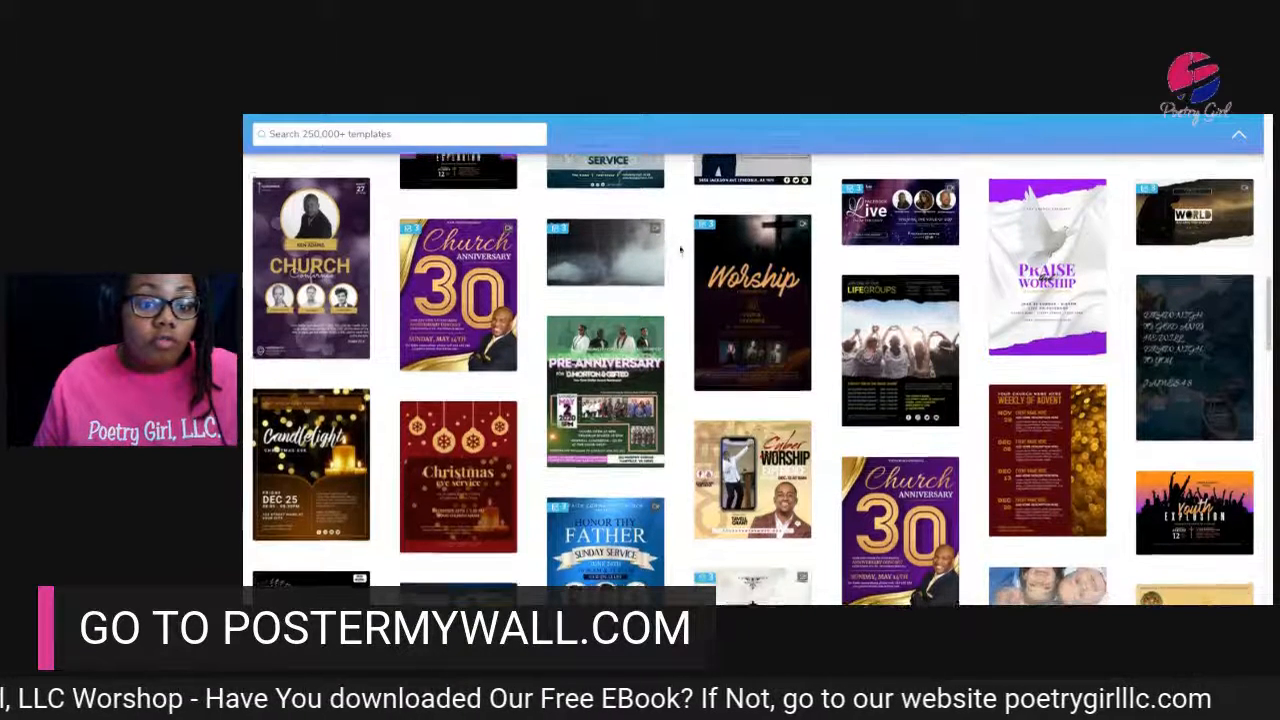
# Search the template library for "FACEBOOK LIVE"
pyautogui.scroll(3, 690, 250)
pyautogui.scroll(10, 680, 250)
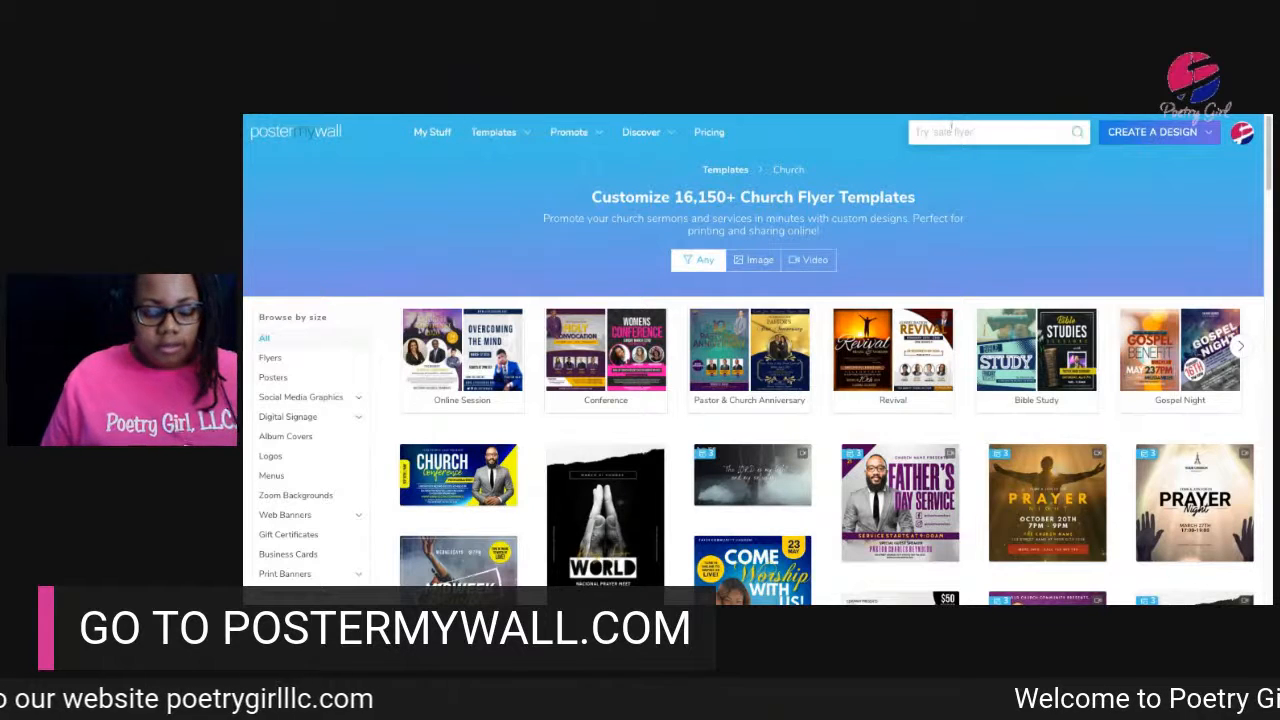
pyautogui.write('FACEBO')
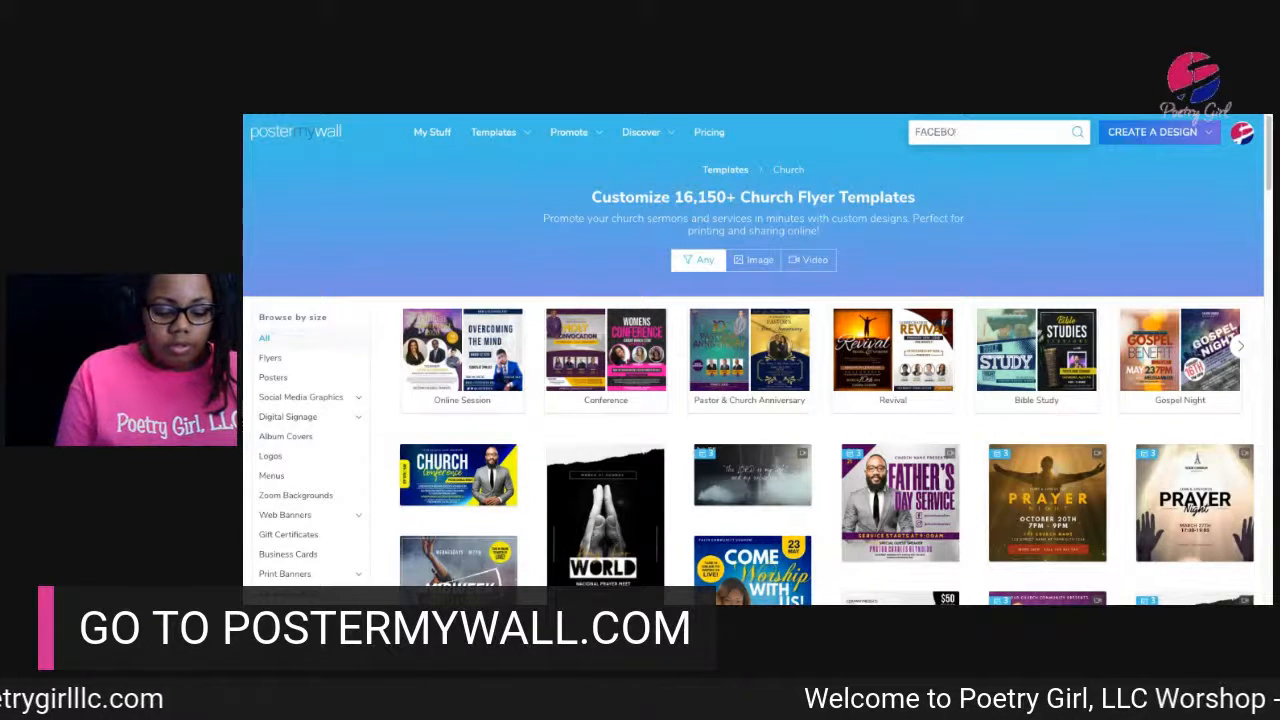
pyautogui.write('OK LIVE')
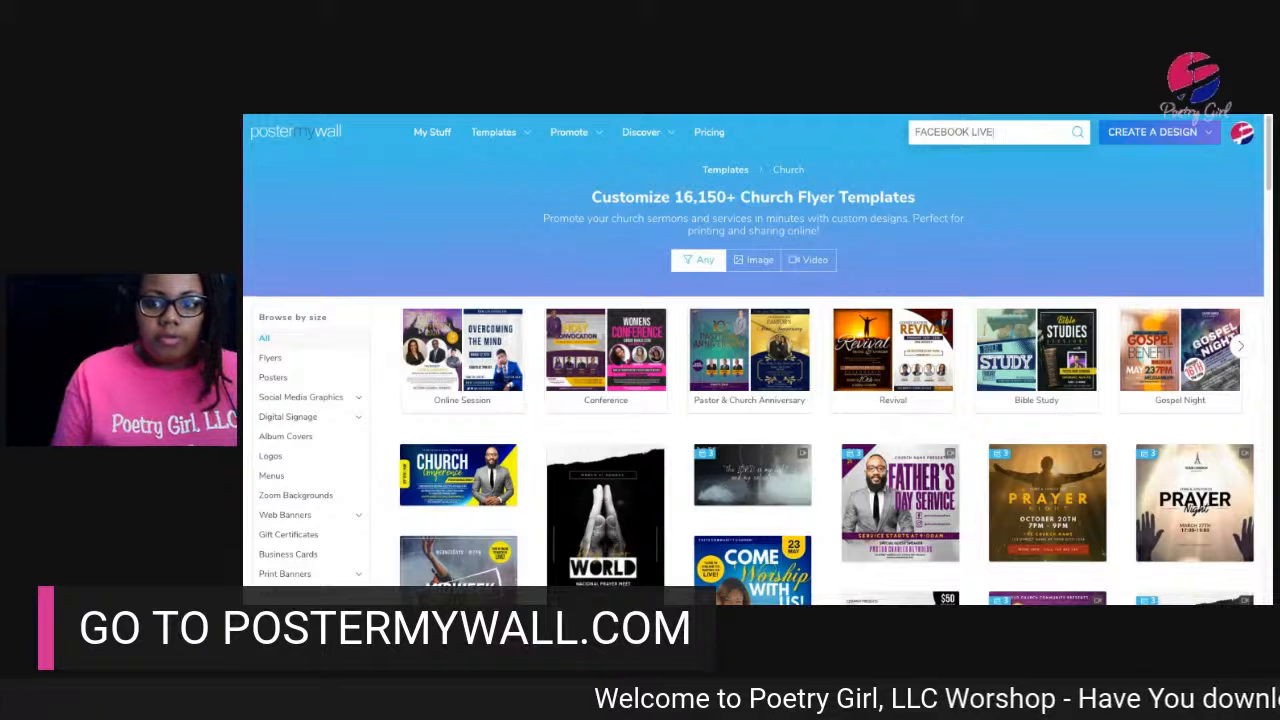
pyautogui.press('Return')
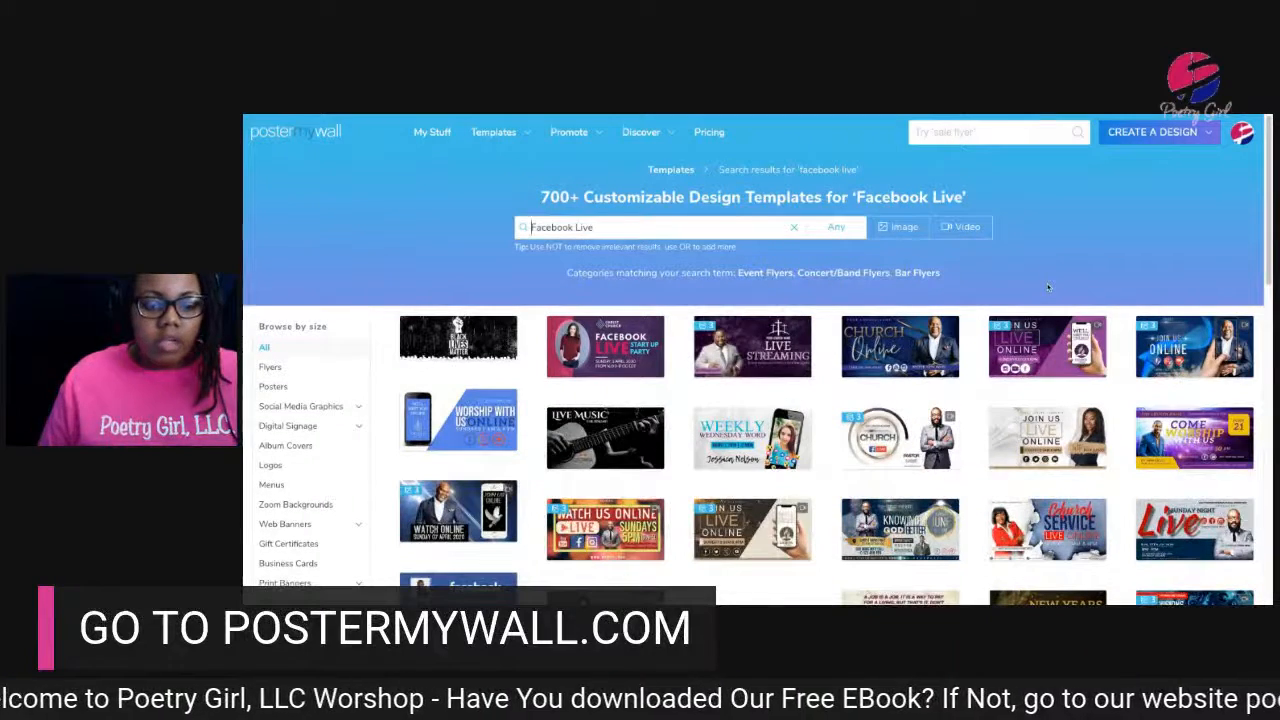
# Browse the Facebook Live search results to examine the banner-style templates for online events and services
pyautogui.scroll(-1, 1051, 287)
pyautogui.scroll(-2, 1040, 287)
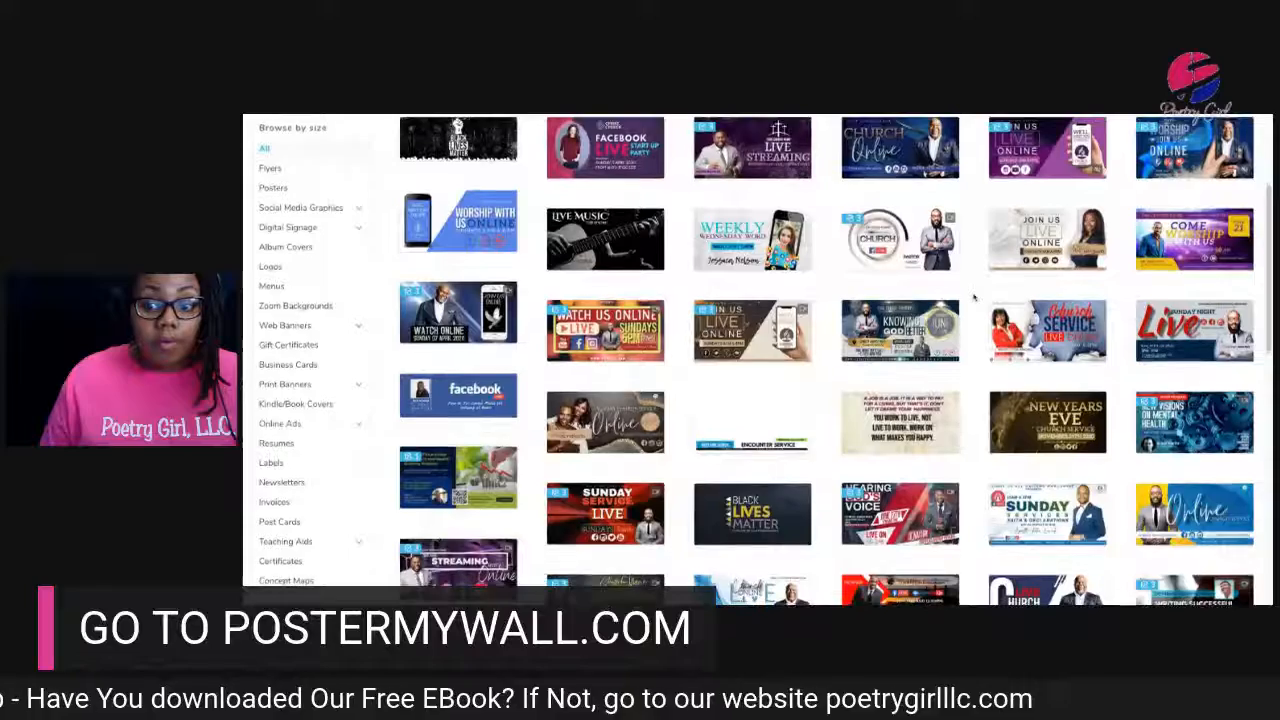
pyautogui.scroll(-1, 980, 296)
pyautogui.scroll(-4, 974, 297)
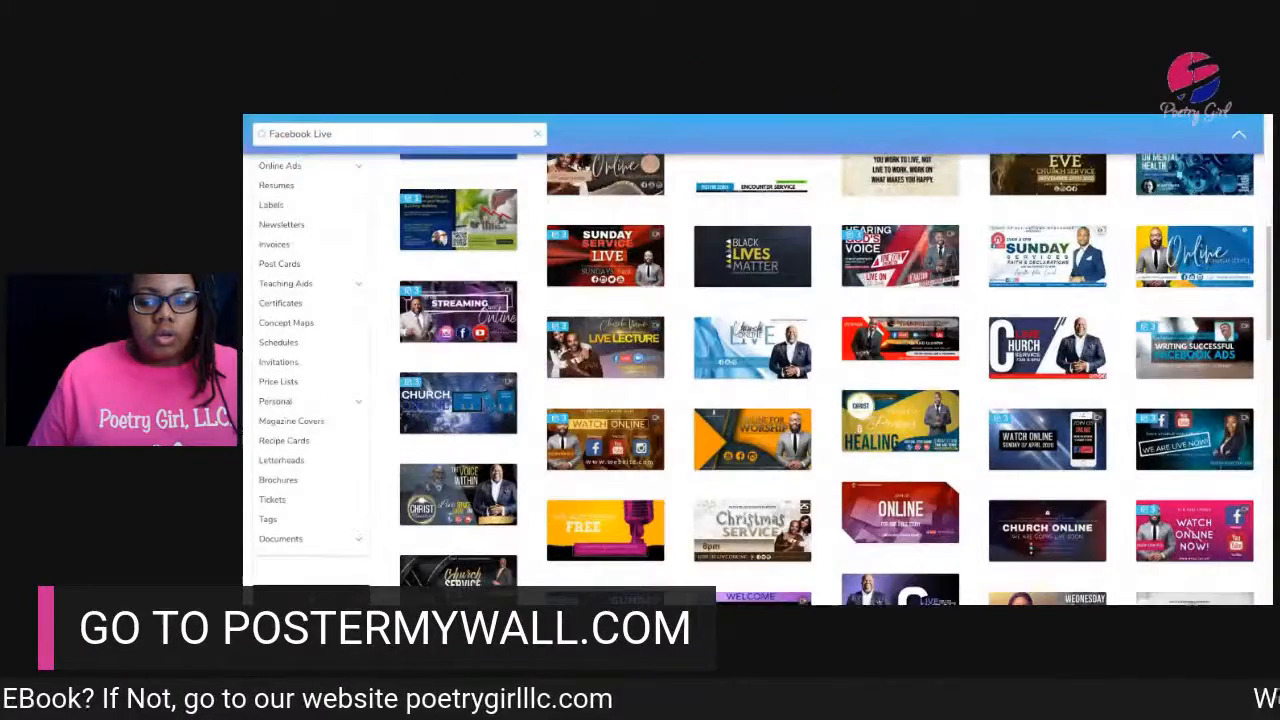
pyautogui.scroll(-1, 974, 297)
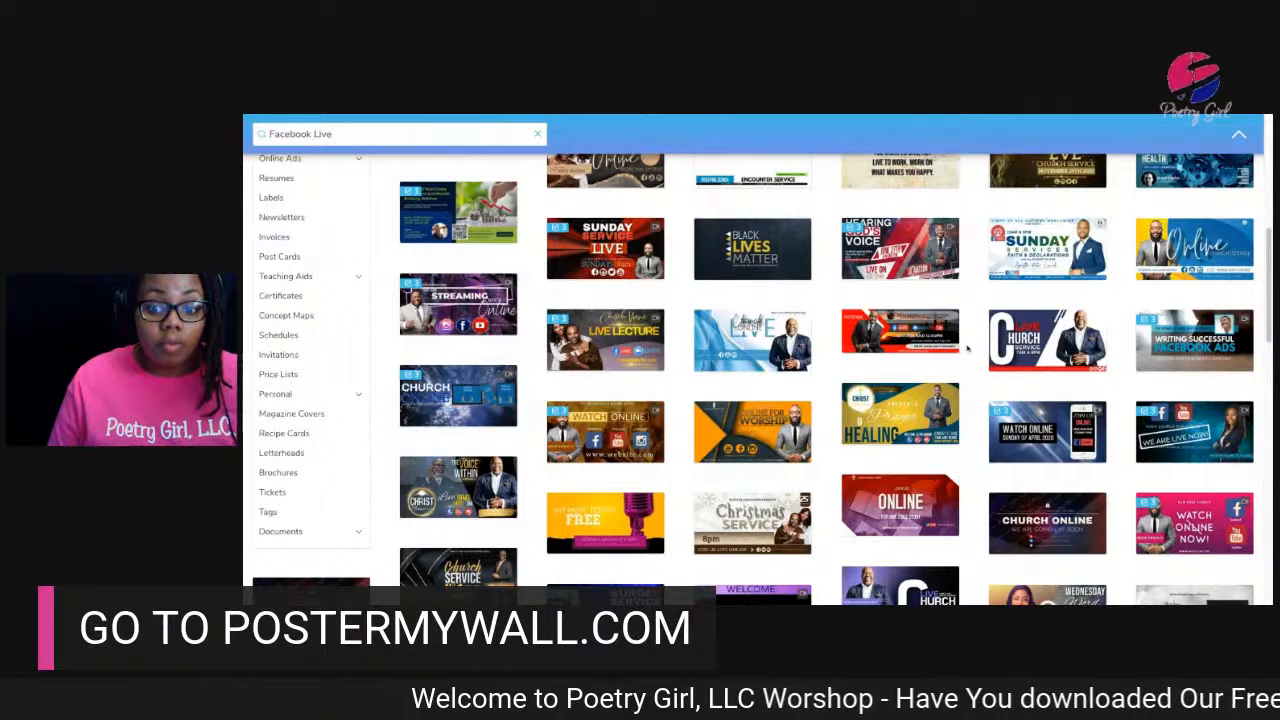
pyautogui.scroll(-1, 967, 348)
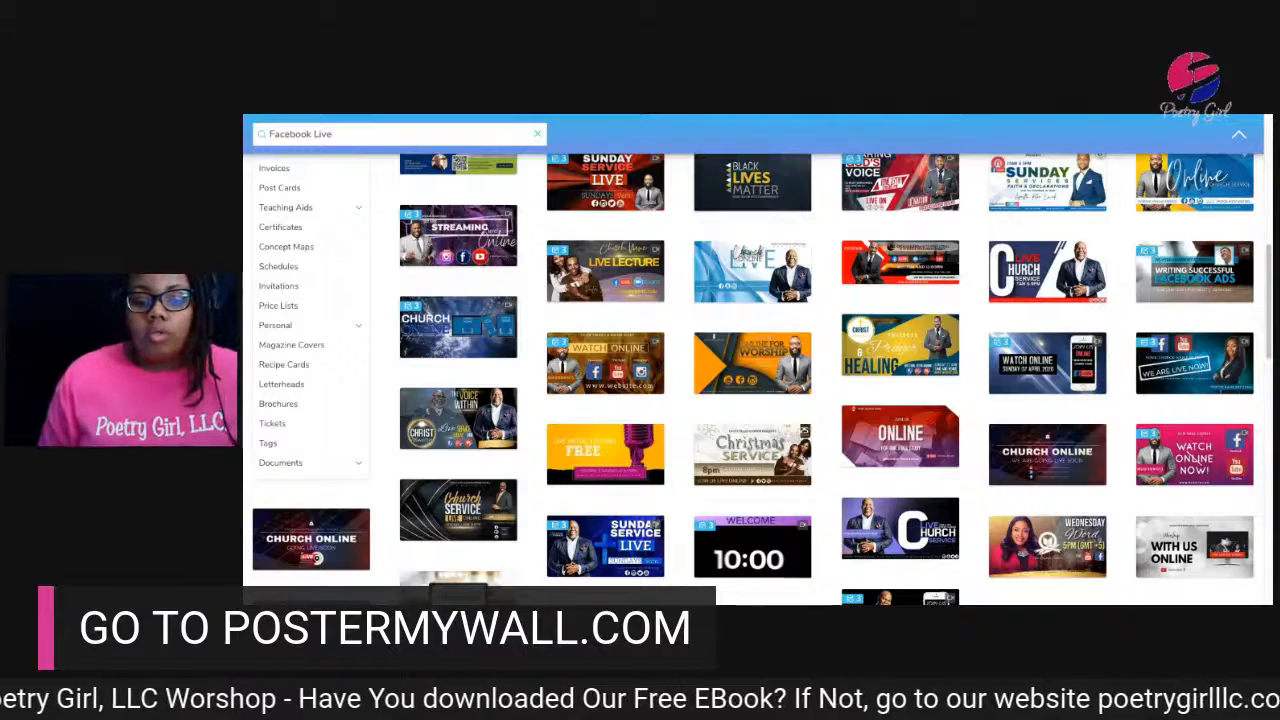
pyautogui.scroll(-1, 1116, 385)
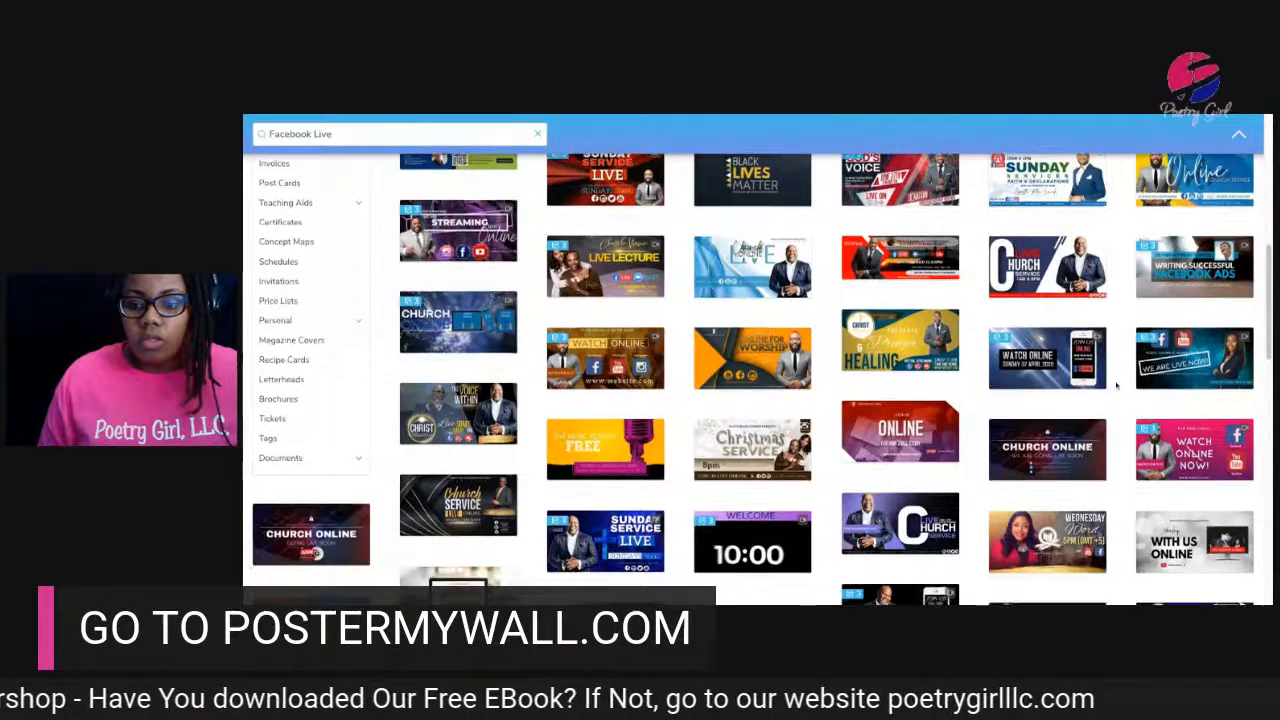
pyautogui.scroll(-3, 1116, 385)
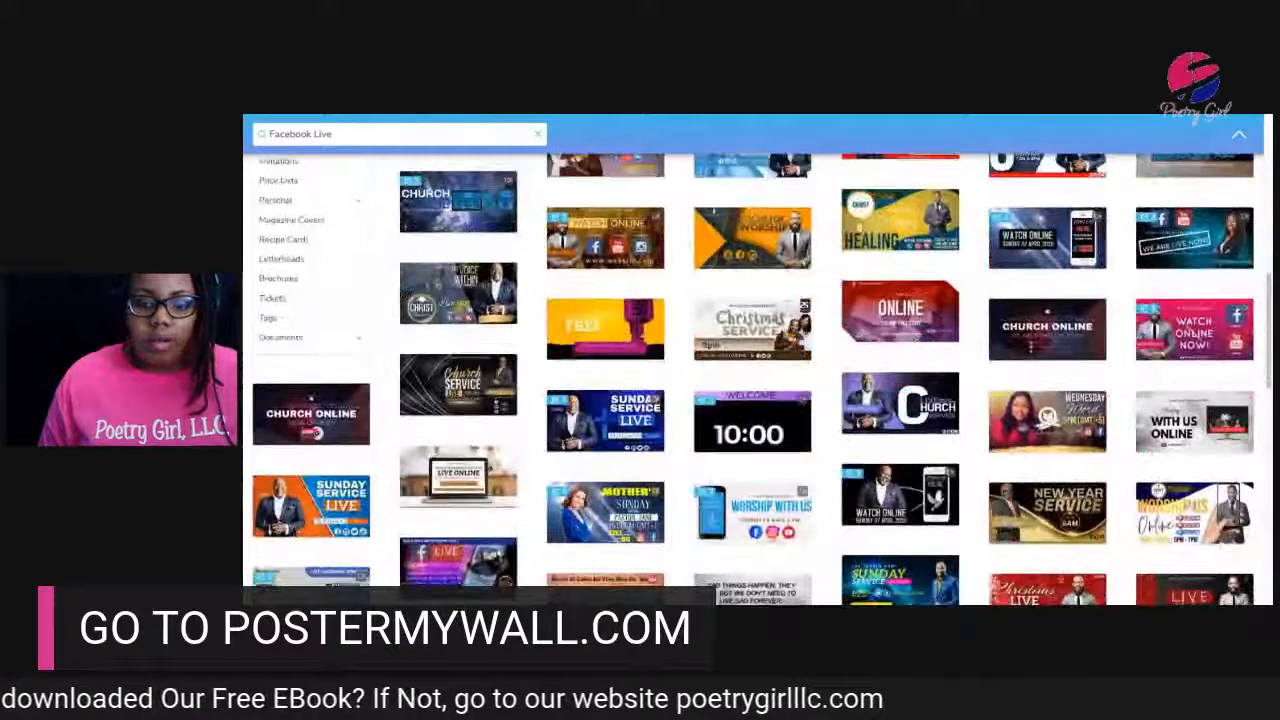
pyautogui.scroll(-3, 1116, 385)
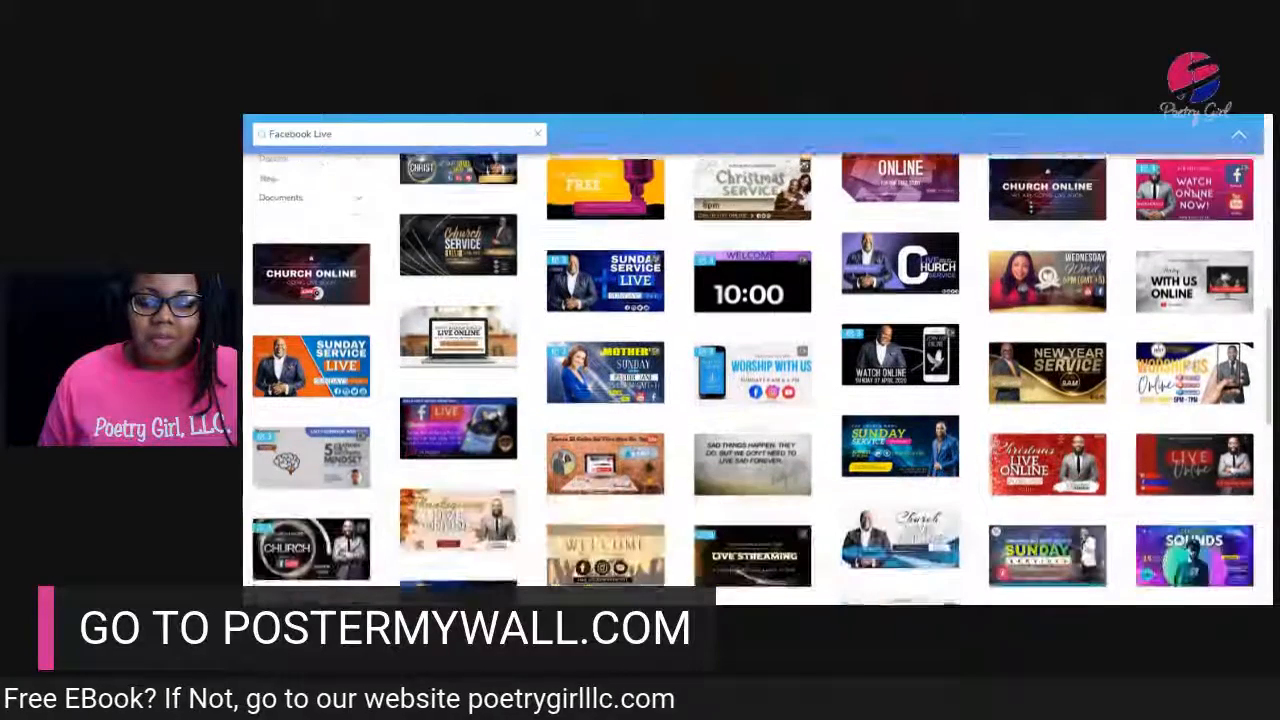
pyautogui.scroll(-3, 1116, 385)
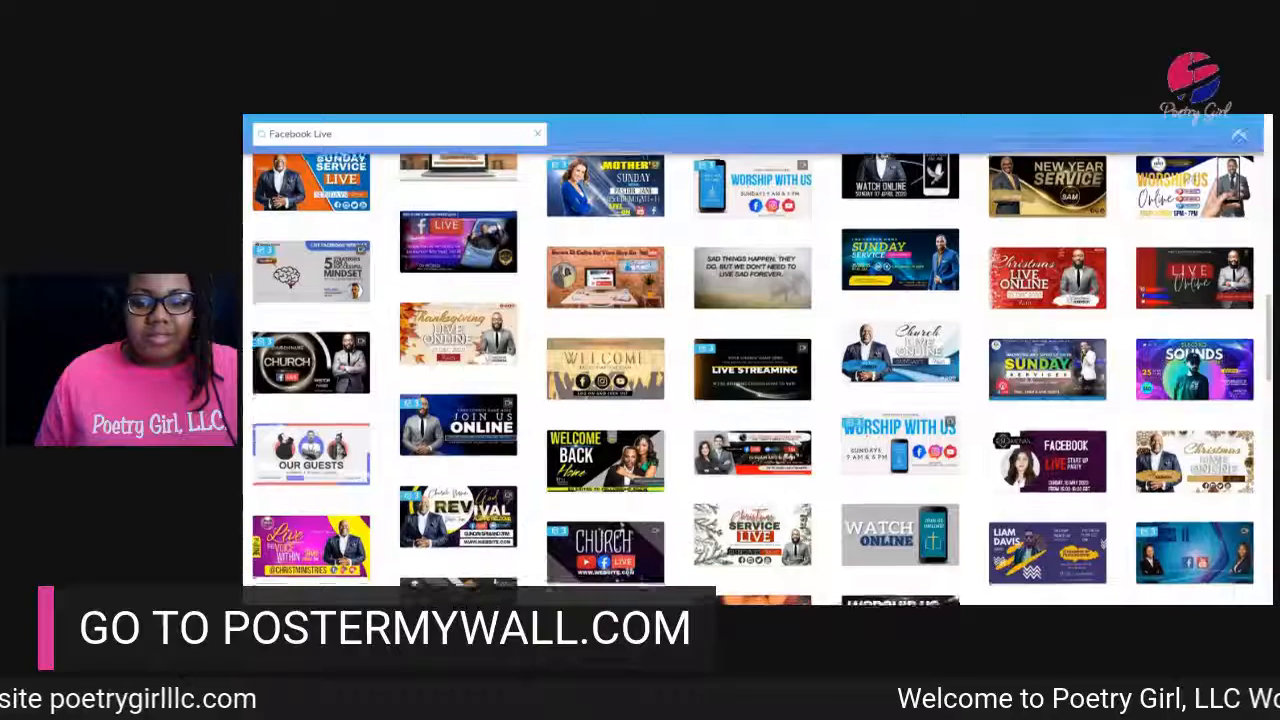
pyautogui.scroll(-1, 1116, 385)
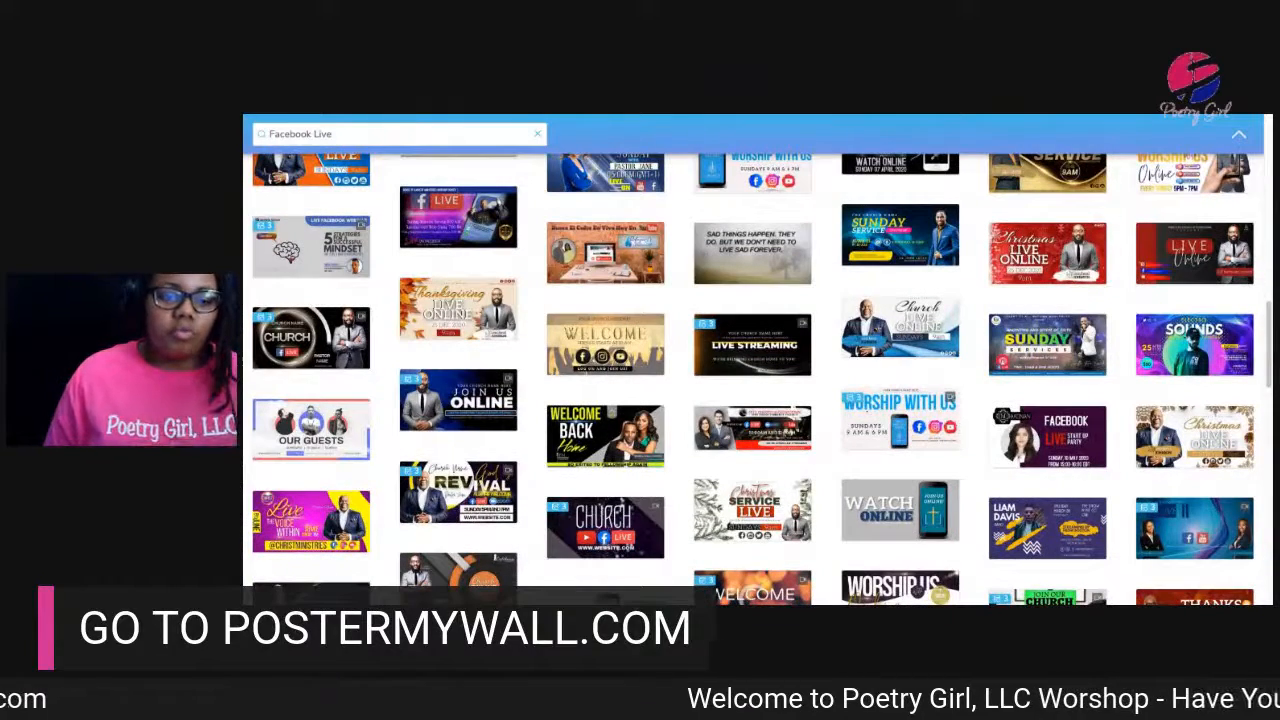
pyautogui.scroll(-4, 1116, 385)
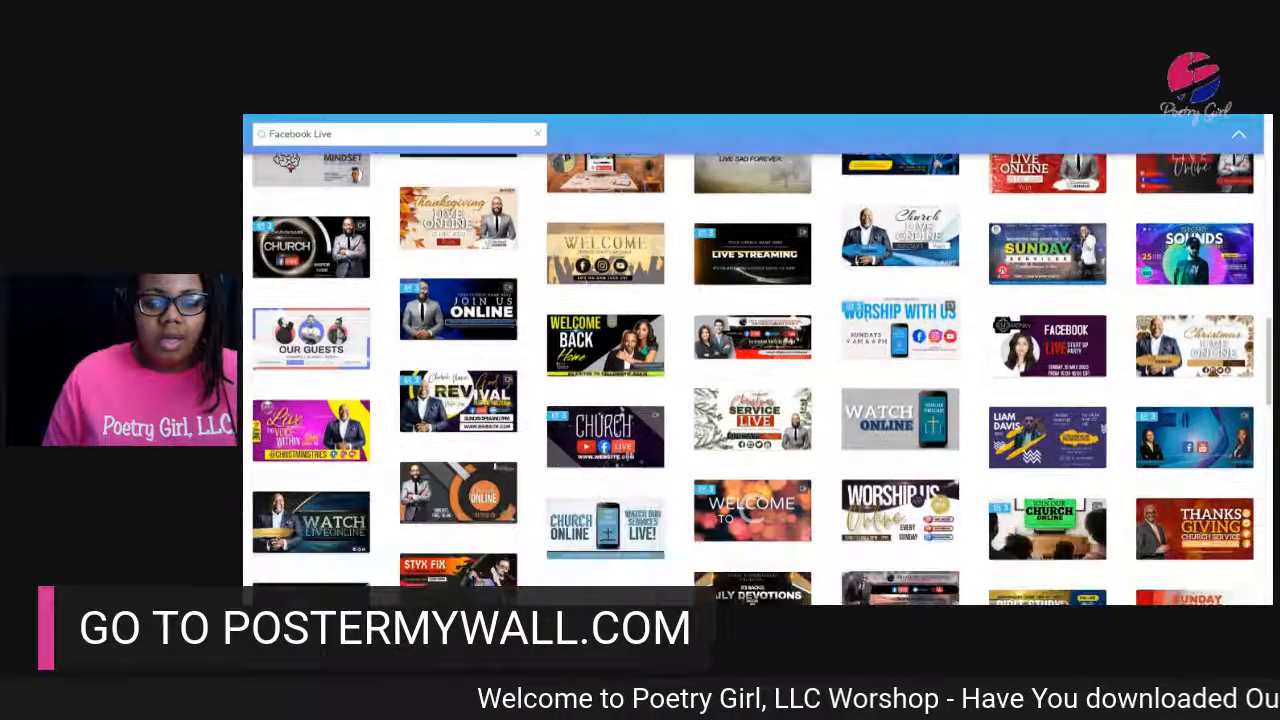
# Choose the red and grey "Facebook Live Start Up Party" template from the search results and open it for customization
pyautogui.scroll(-2, 757, 377)
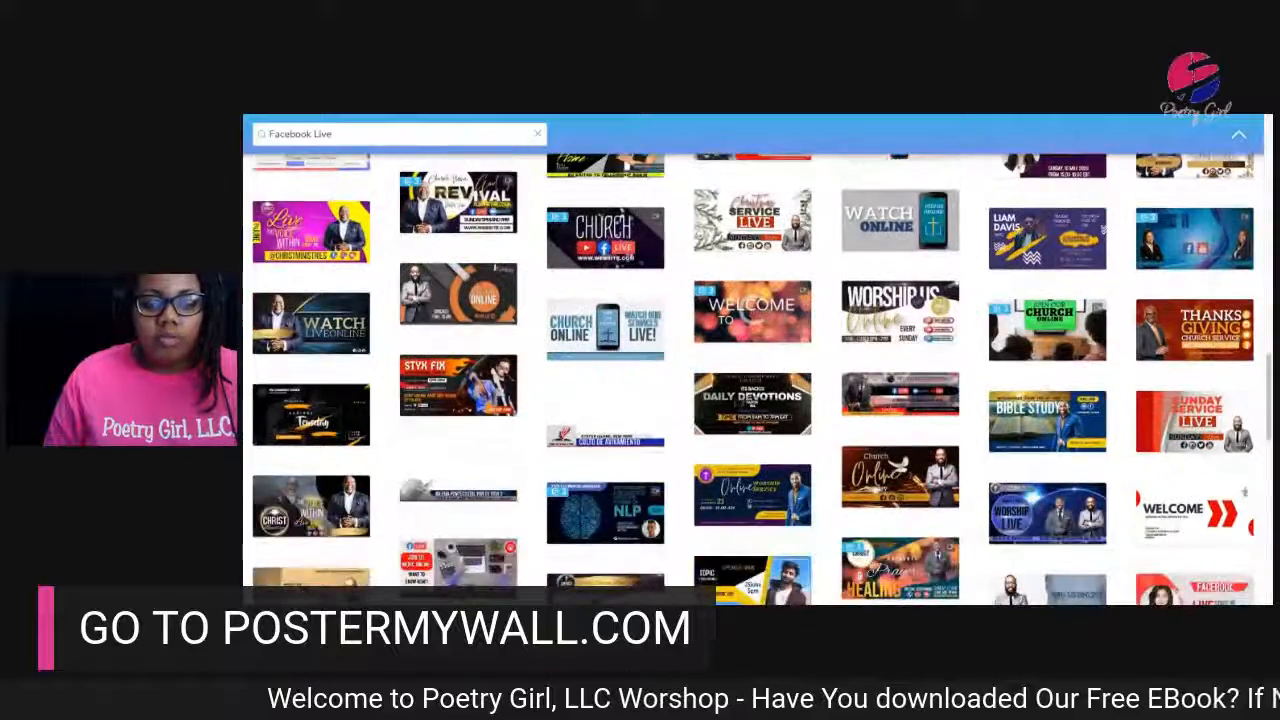
pyautogui.scroll(-3, 757, 377)
pyautogui.scroll(-1, 757, 377)
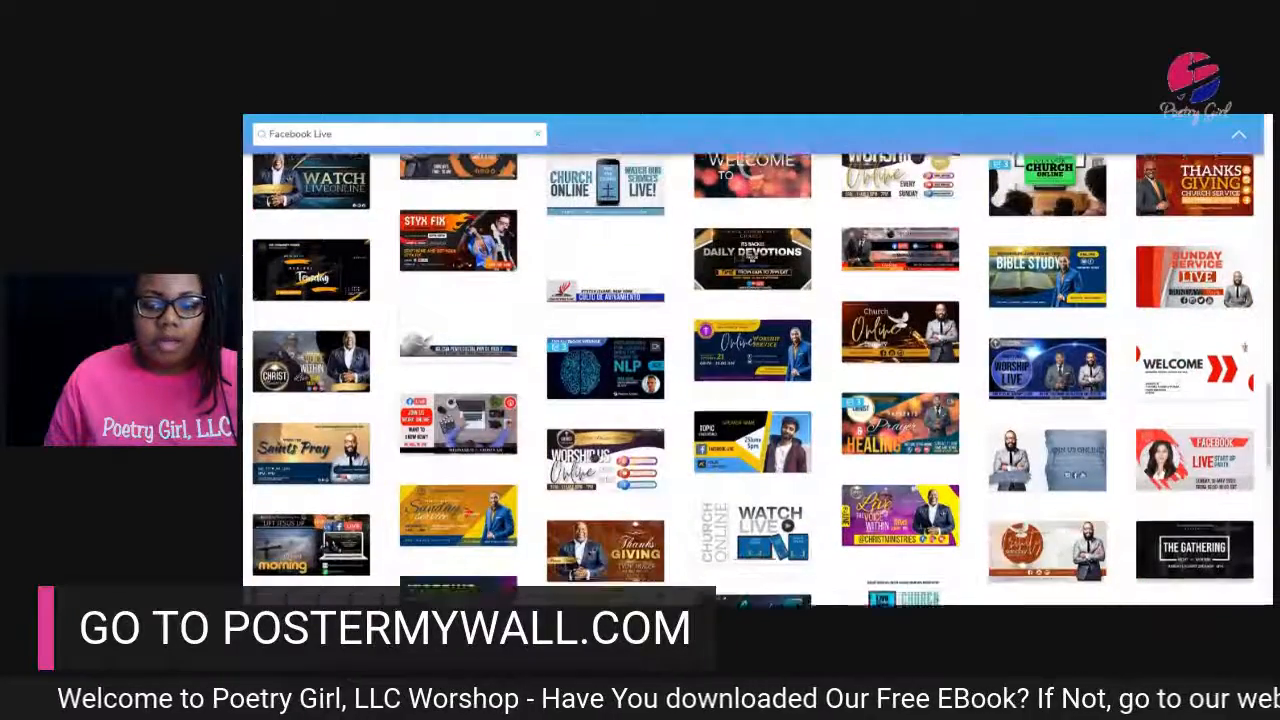
pyautogui.scroll(-7, 757, 377)
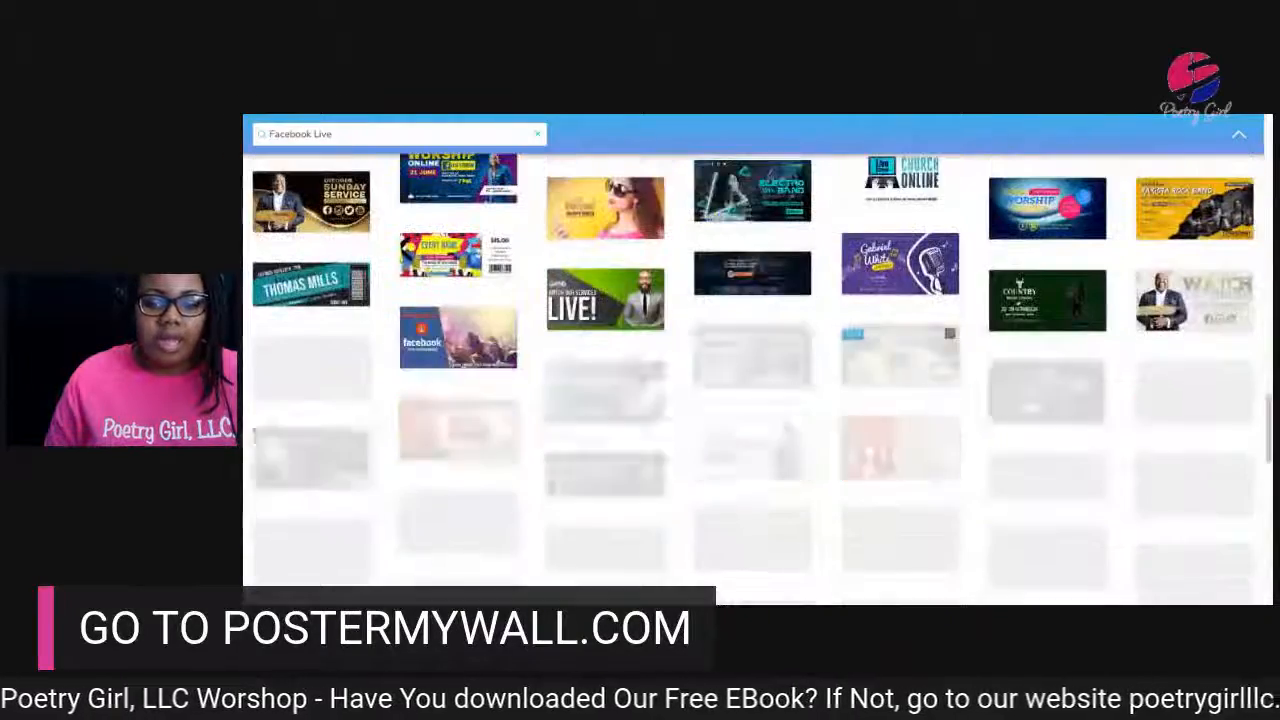
pyautogui.scroll(-1, 757, 377)
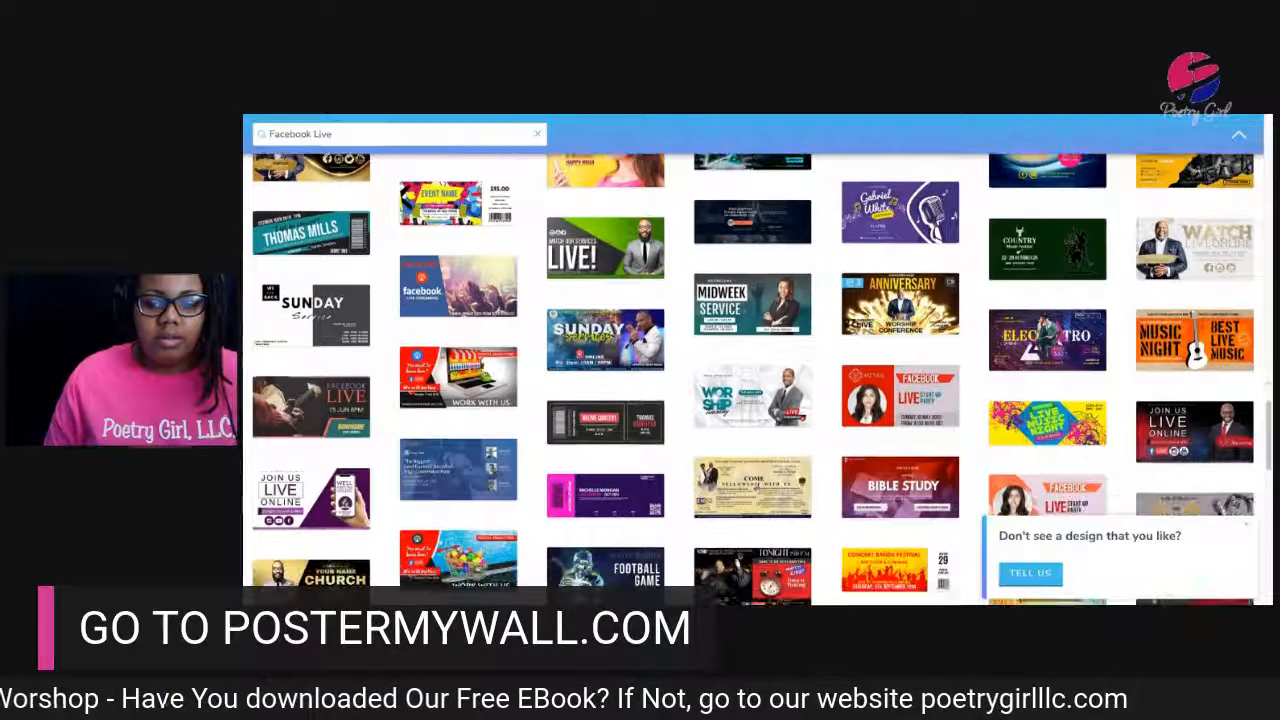
pyautogui.scroll(-1, 757, 377)
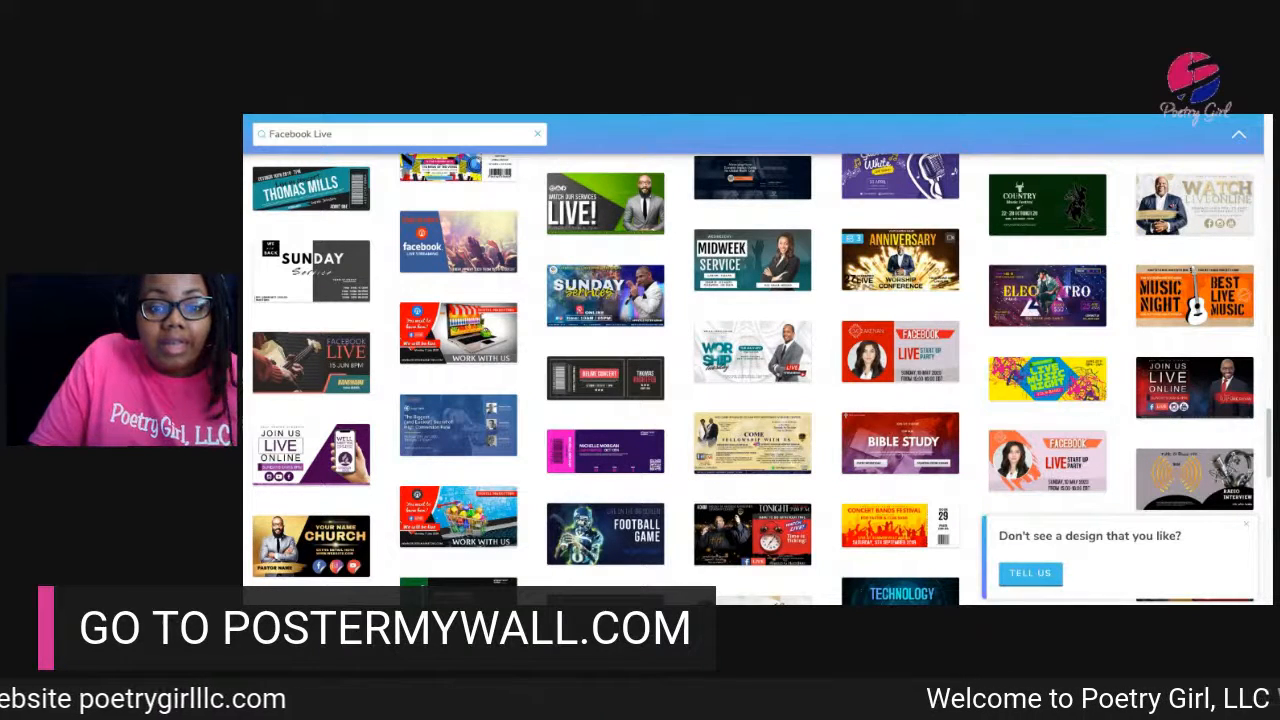
pyautogui.click(897, 360)
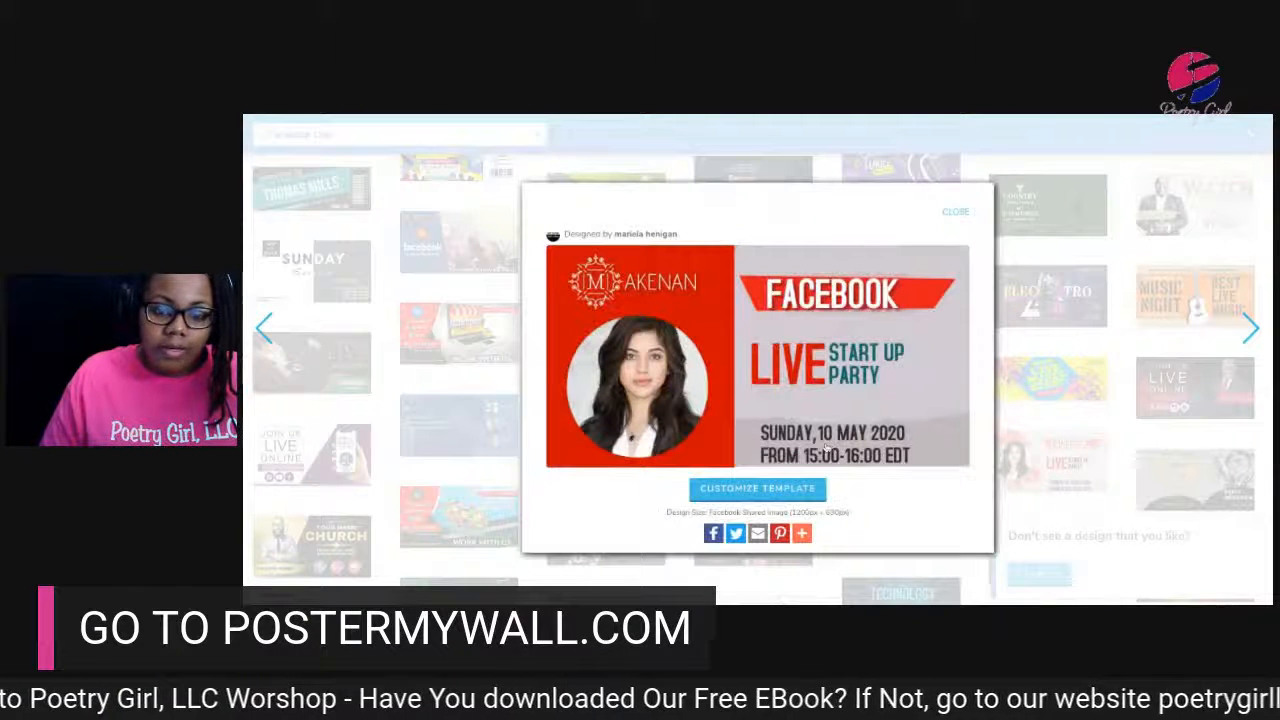
pyautogui.click(770, 492)
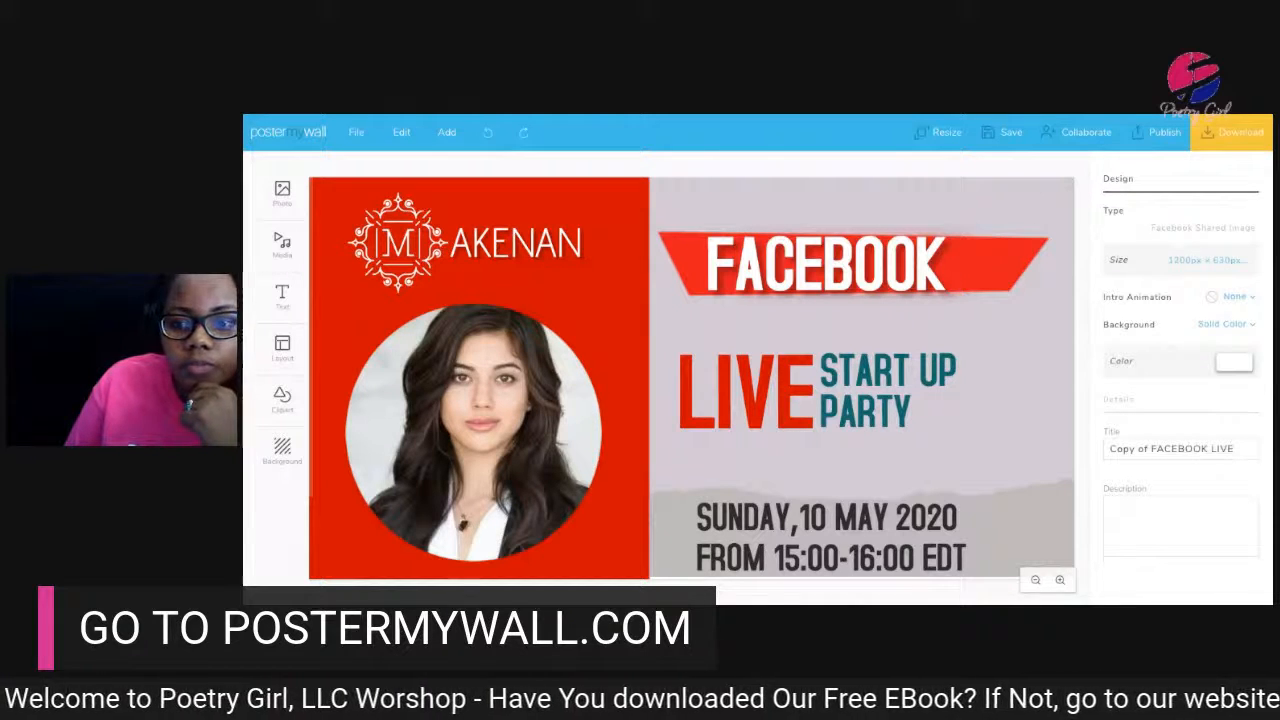
# Resize the design to the Instagram Post format, 1080px × 1080px
pyautogui.click(1207, 261)
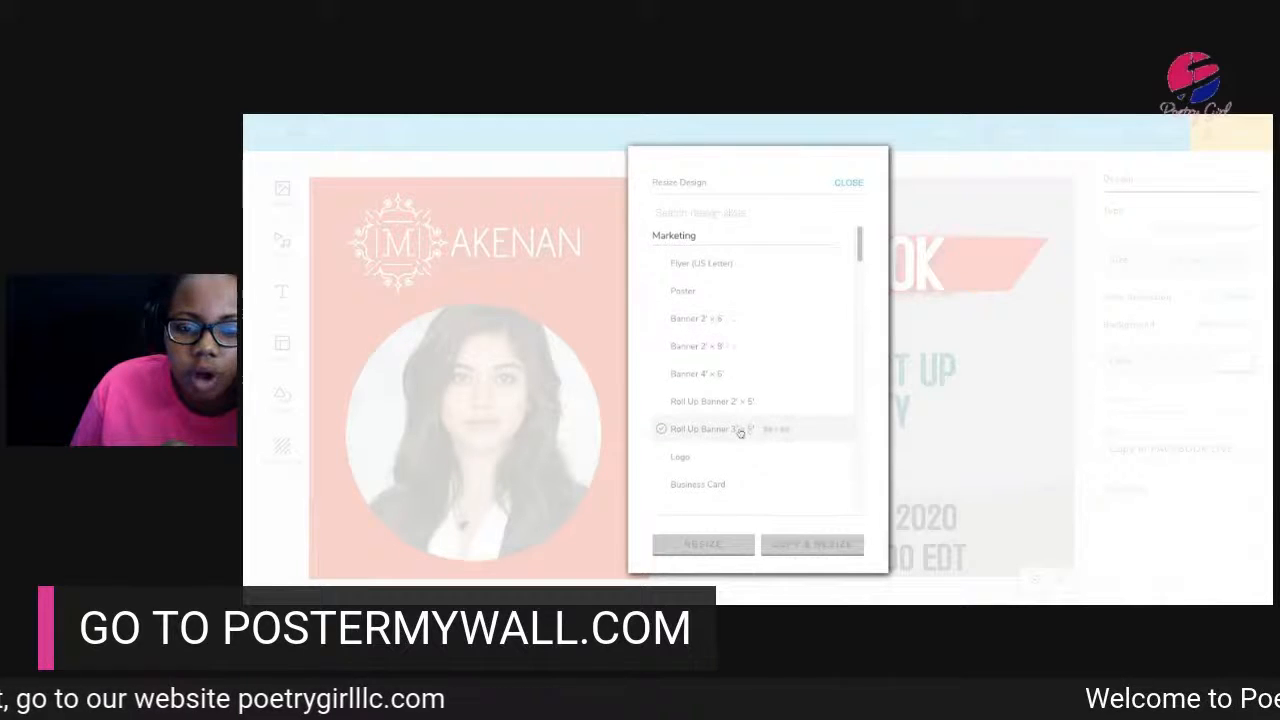
pyautogui.scroll(-1, 740, 430)
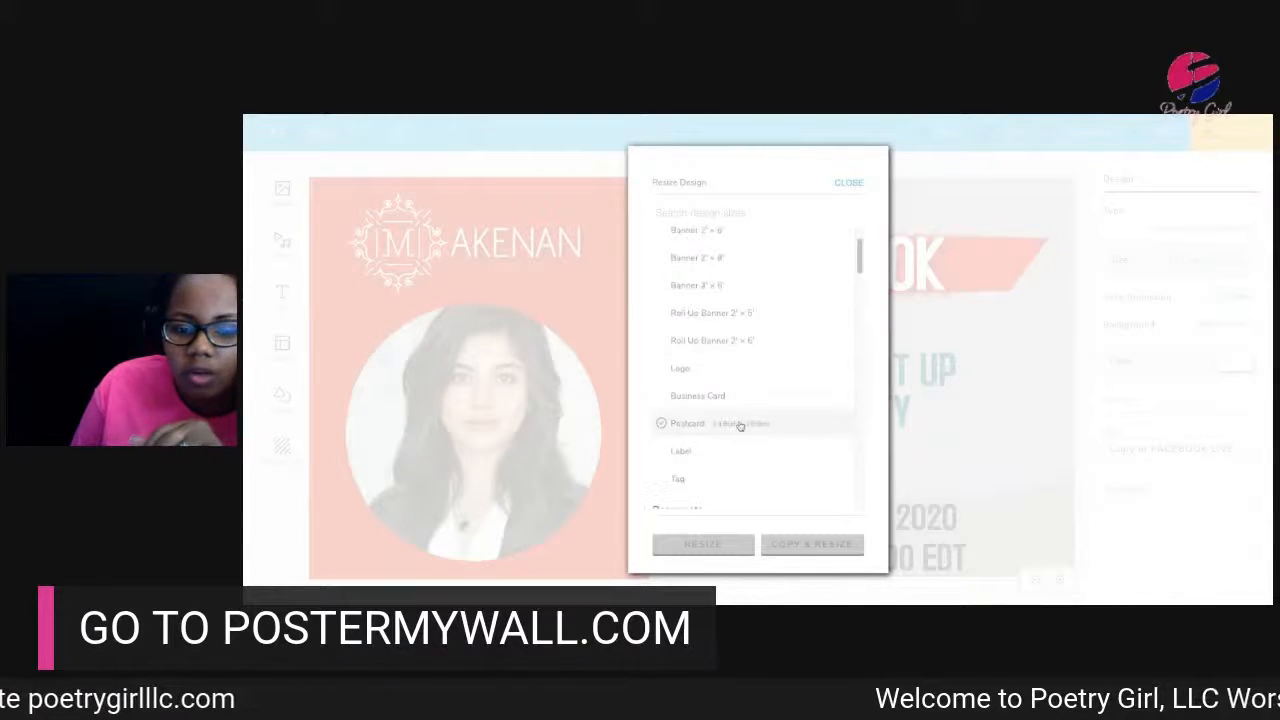
pyautogui.scroll(-3, 740, 426)
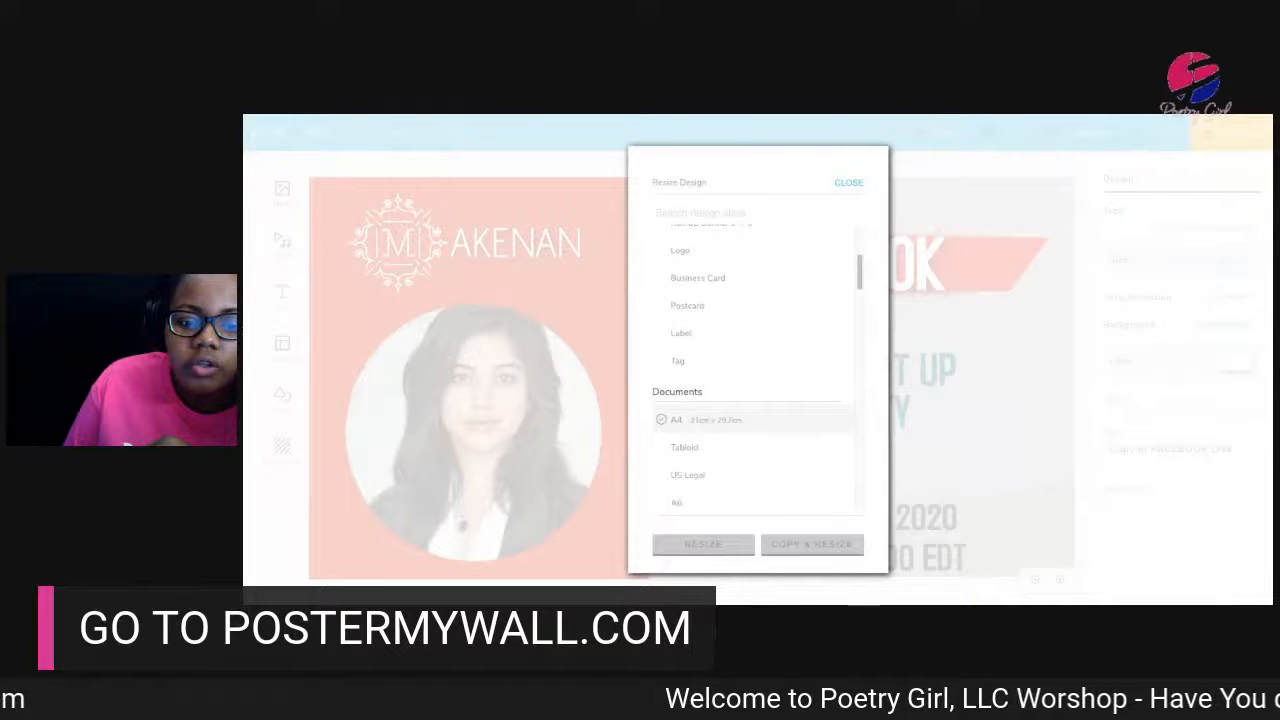
pyautogui.scroll(-3, 740, 437)
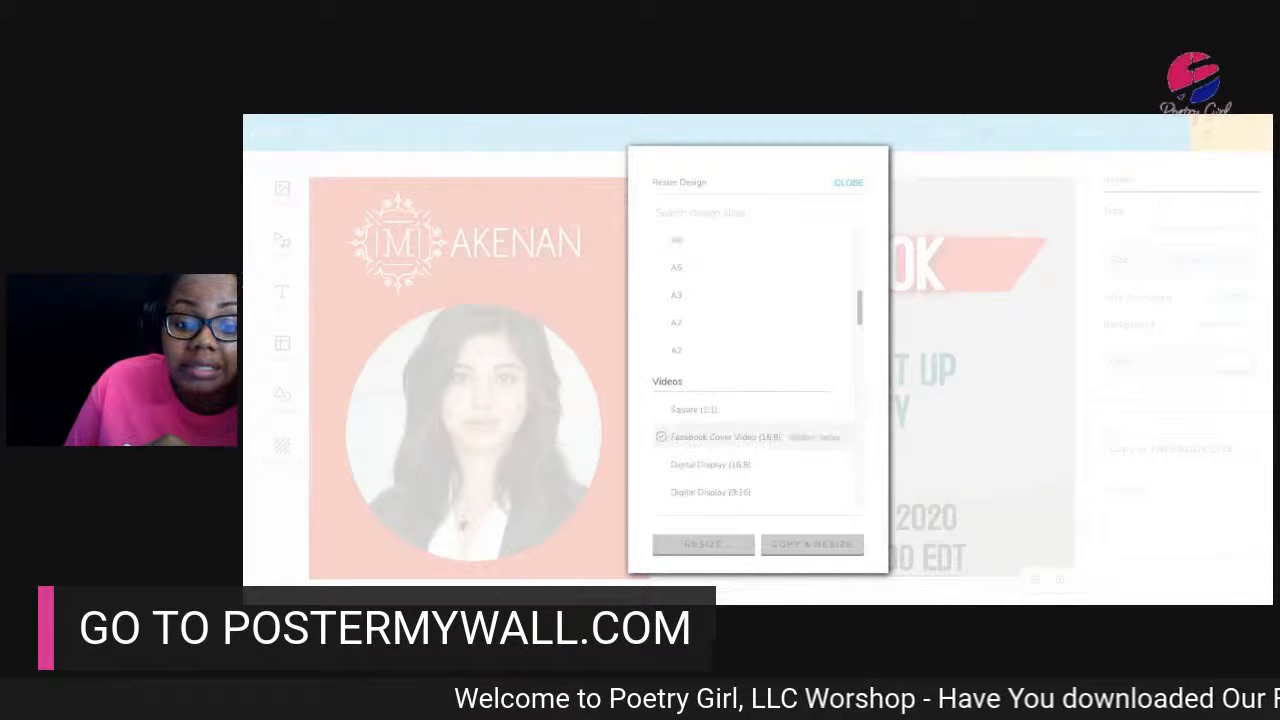
pyautogui.scroll(-2, 740, 437)
pyautogui.scroll(-2, 740, 425)
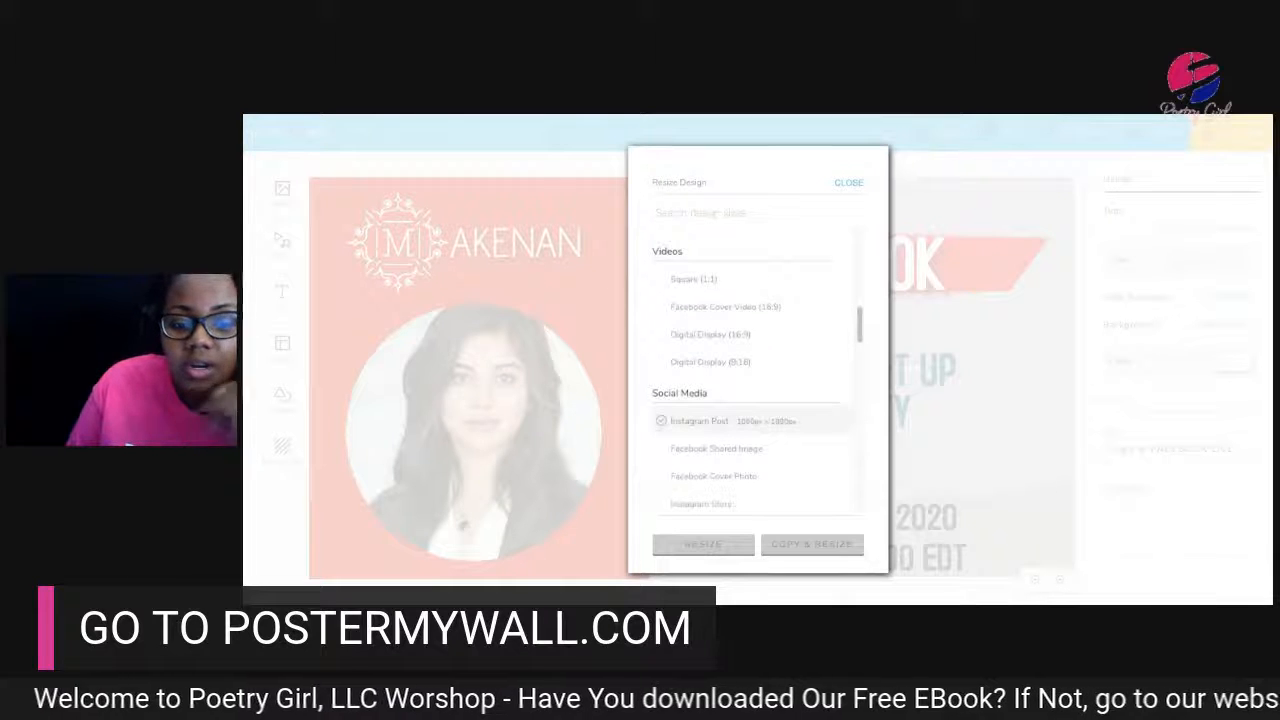
pyautogui.click(706, 424)
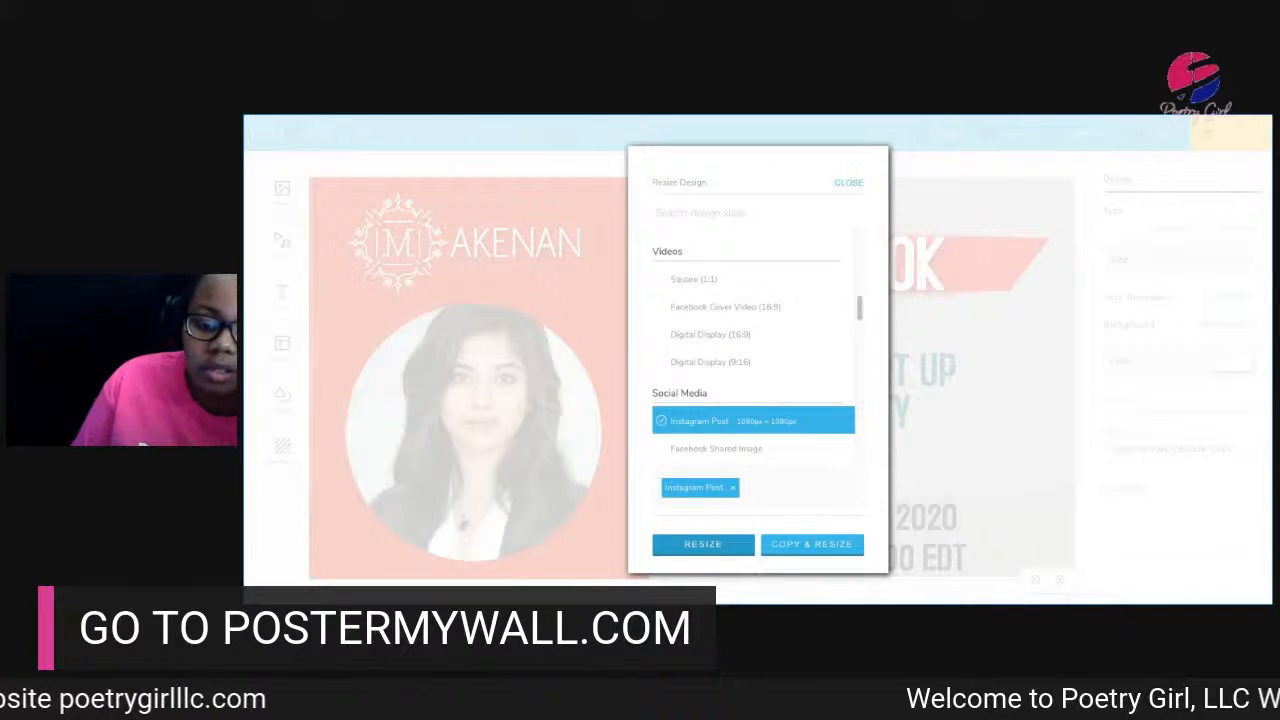
pyautogui.click(703, 544)
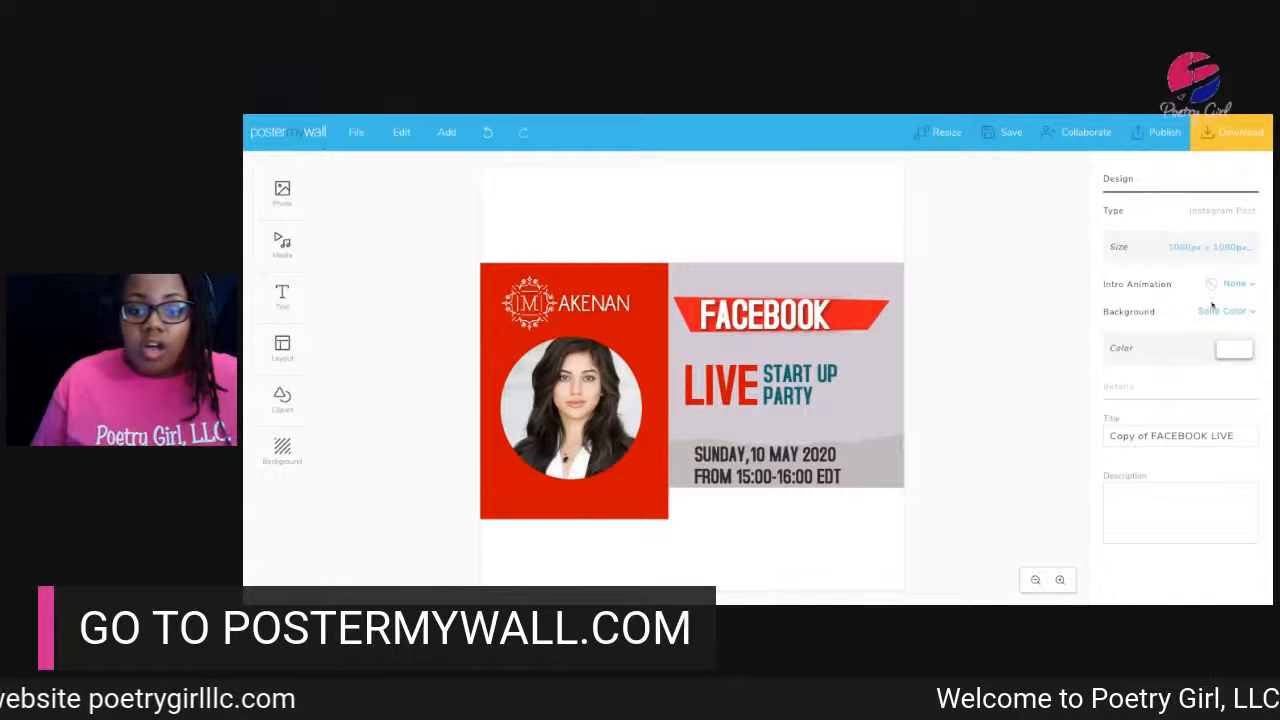
# Try teal, green and red as the design's solid background color, and set it back to white
pyautogui.click(1240, 315)
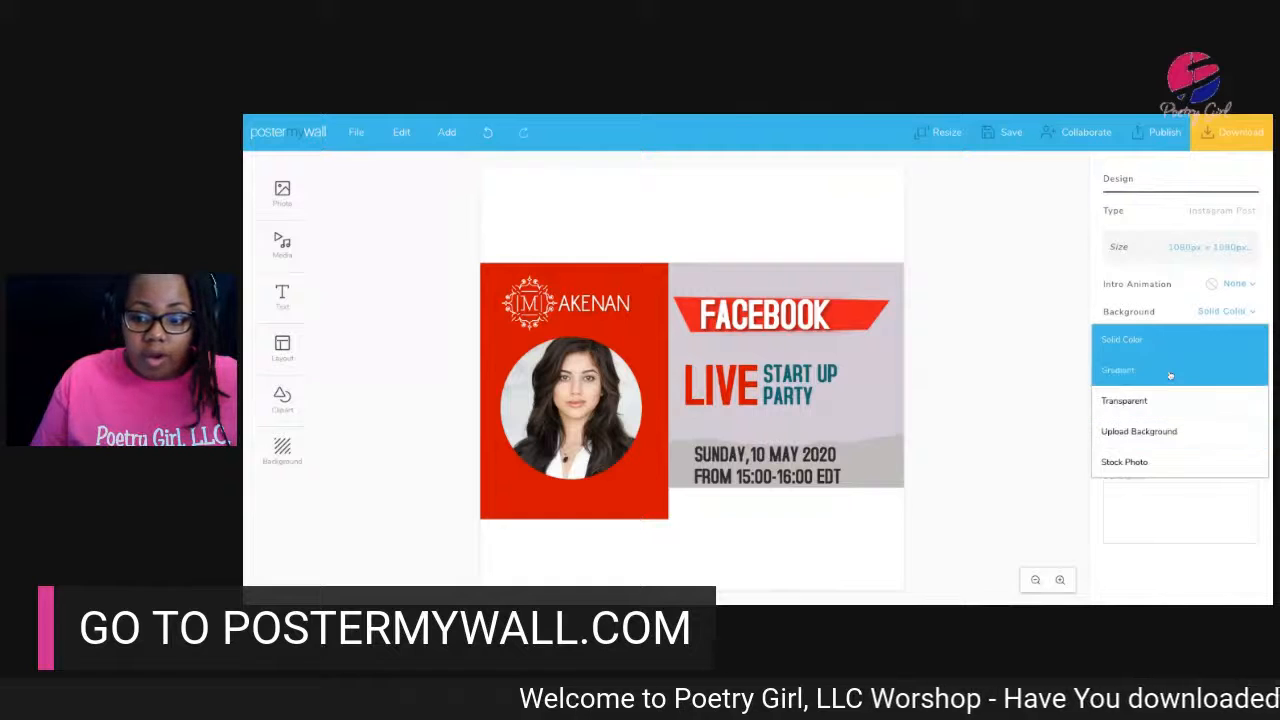
pyautogui.click(1164, 320)
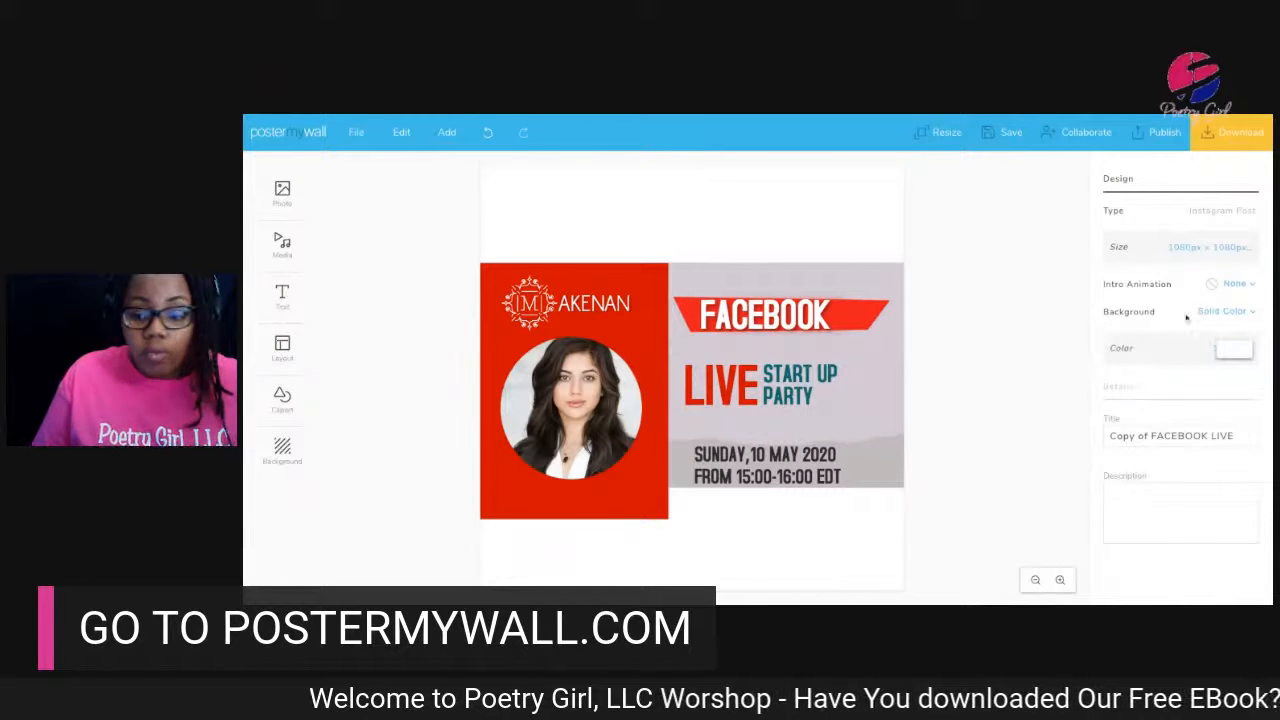
pyautogui.click(1240, 354)
pyautogui.click(1181, 490)
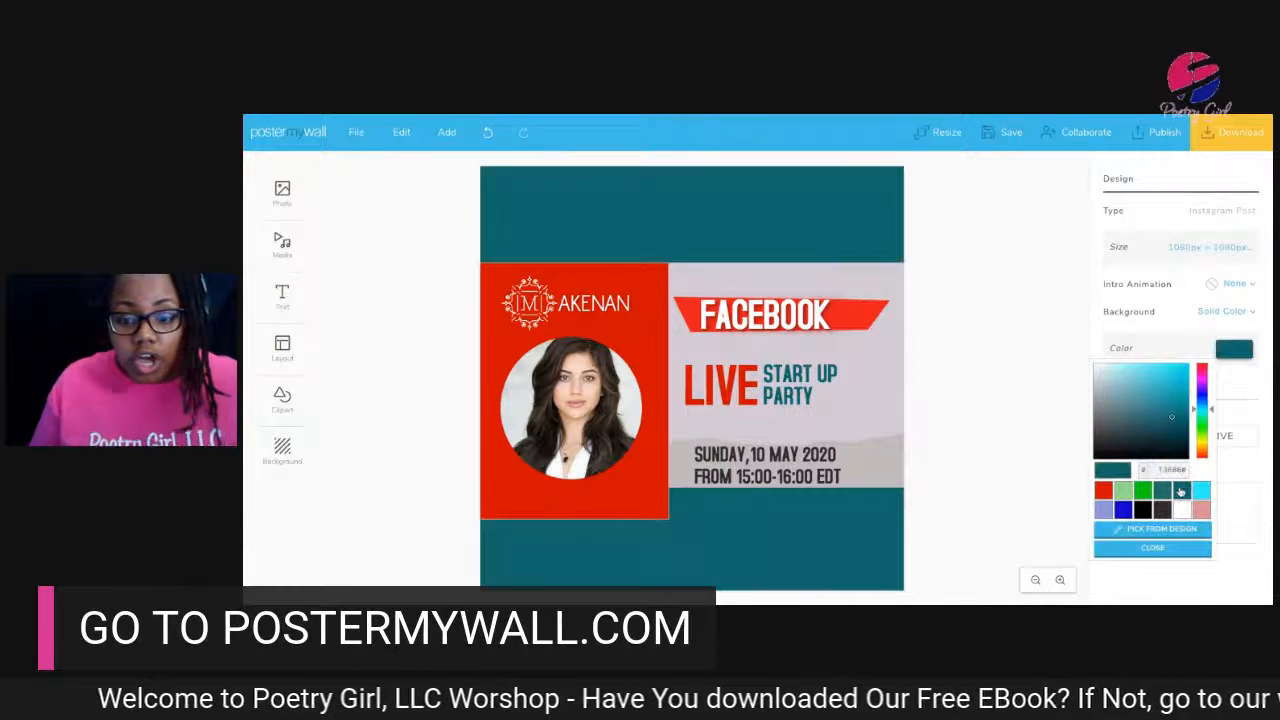
pyautogui.click(1161, 491)
pyautogui.click(1142, 491)
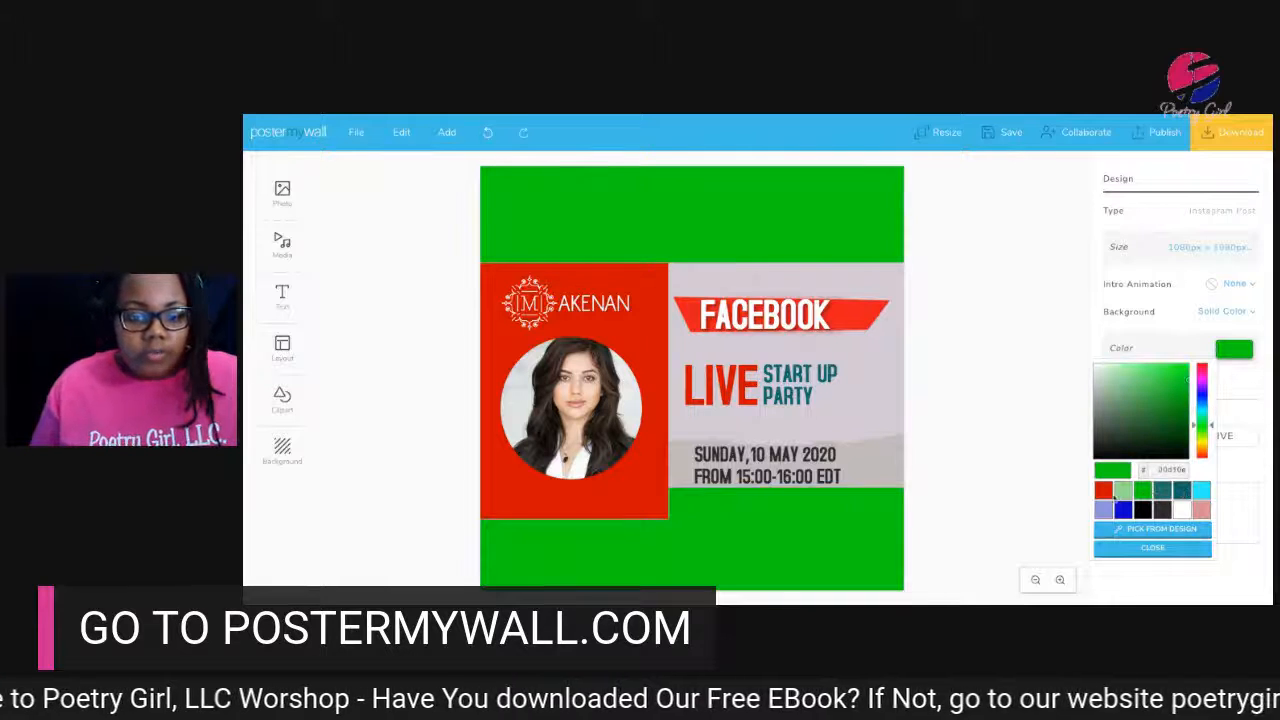
pyautogui.click(1105, 492)
pyautogui.click(1180, 510)
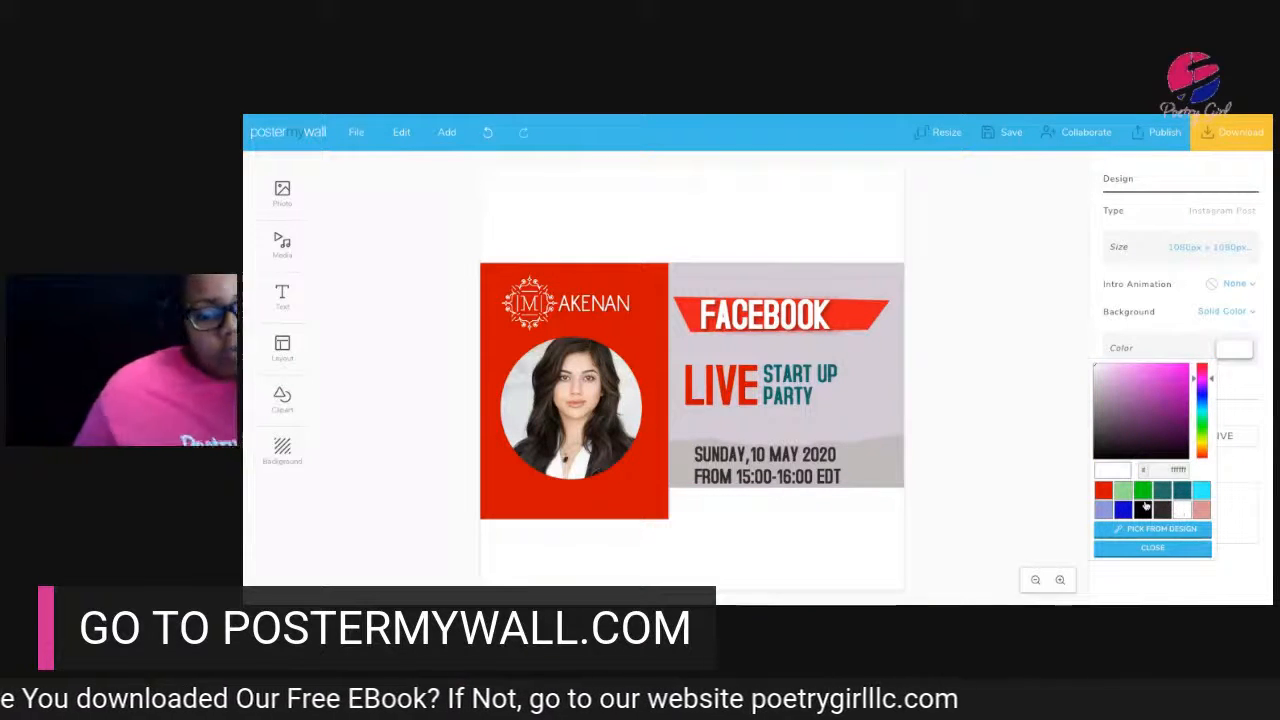
pyautogui.click(1250, 389)
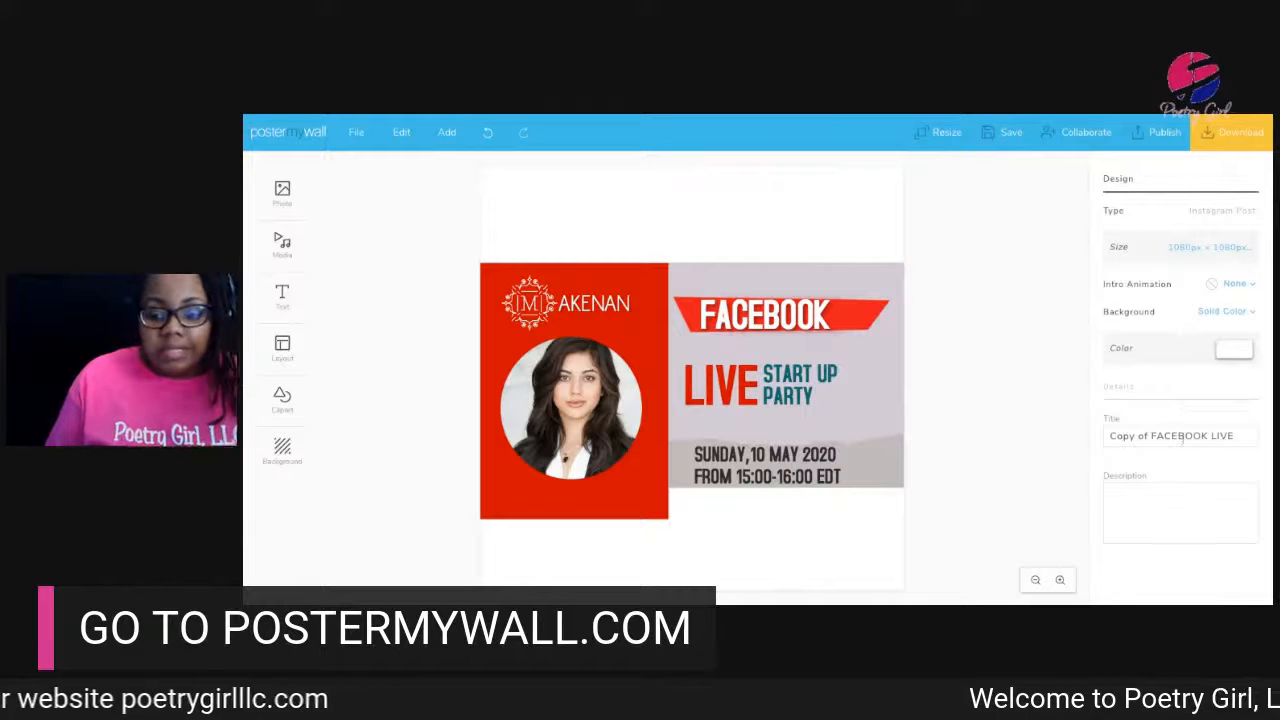
# Rename the design's title as "FACEBOOK LIVE 4"
pyautogui.tripleClick(1183, 436)
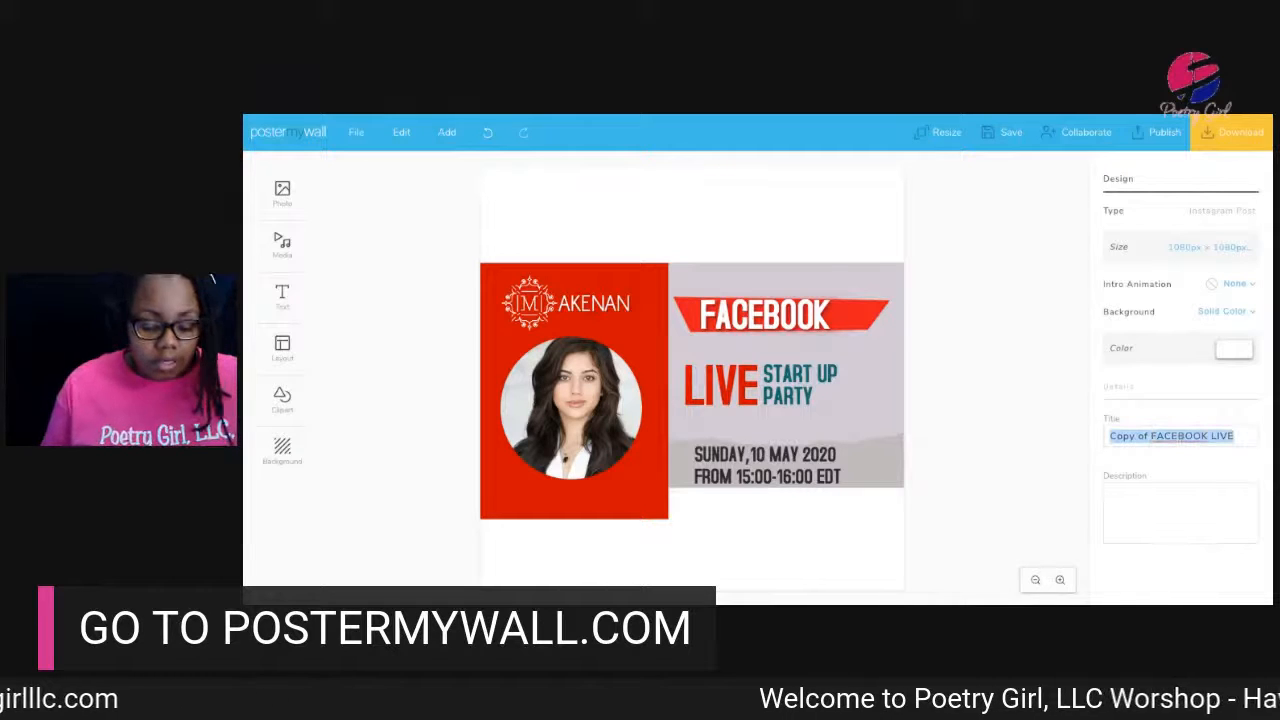
pyautogui.write('FACEBOOK')
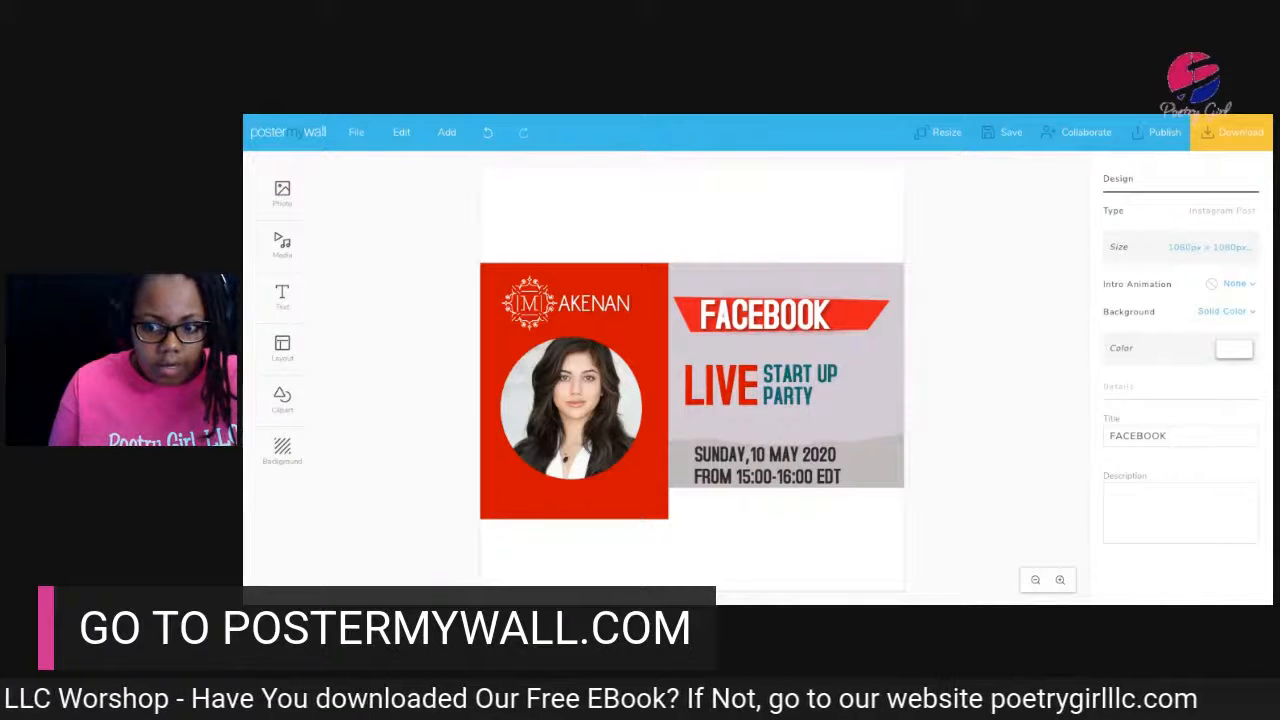
pyautogui.write('LIVE')
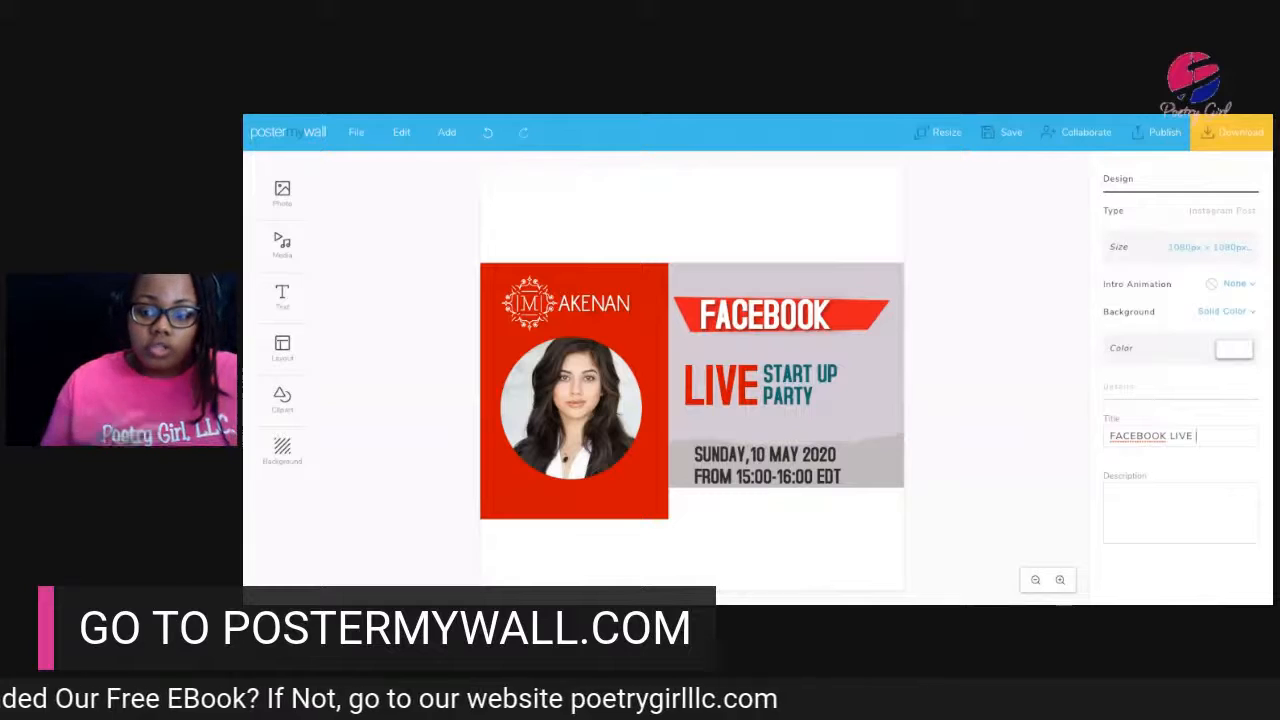
pyautogui.write(' 2')
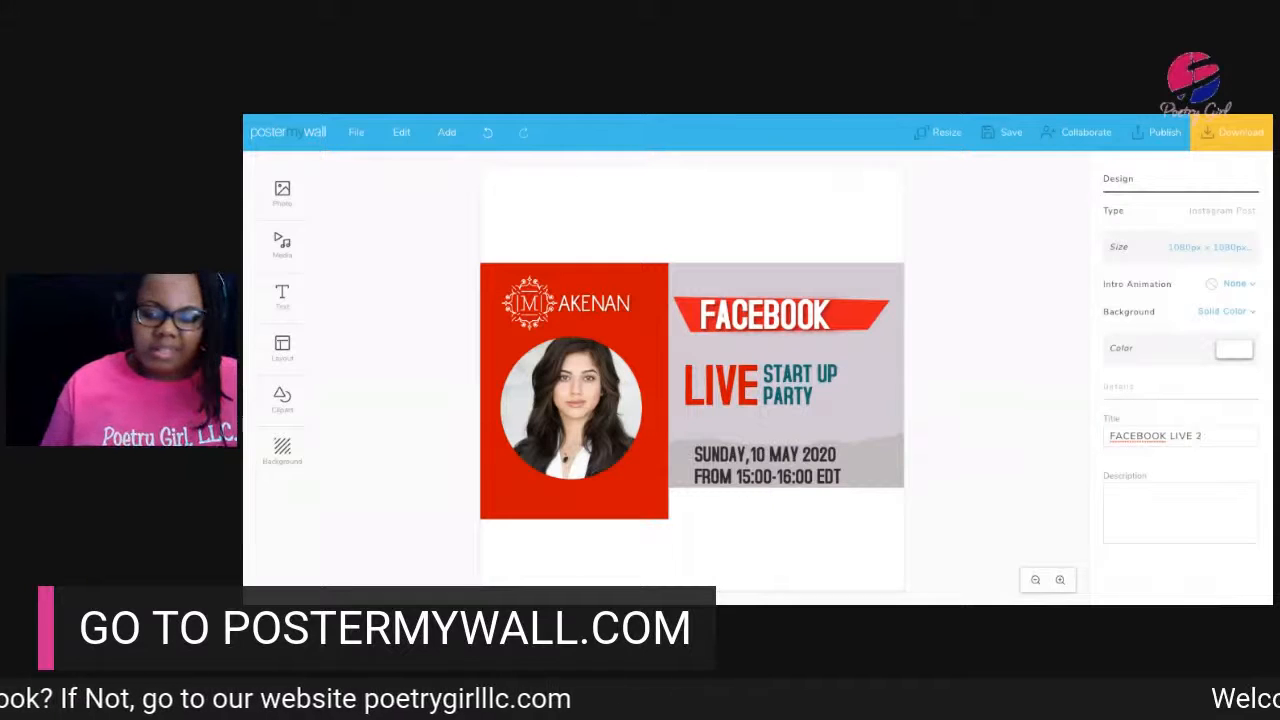
pyautogui.press('BackSpace')
pyautogui.write('4')
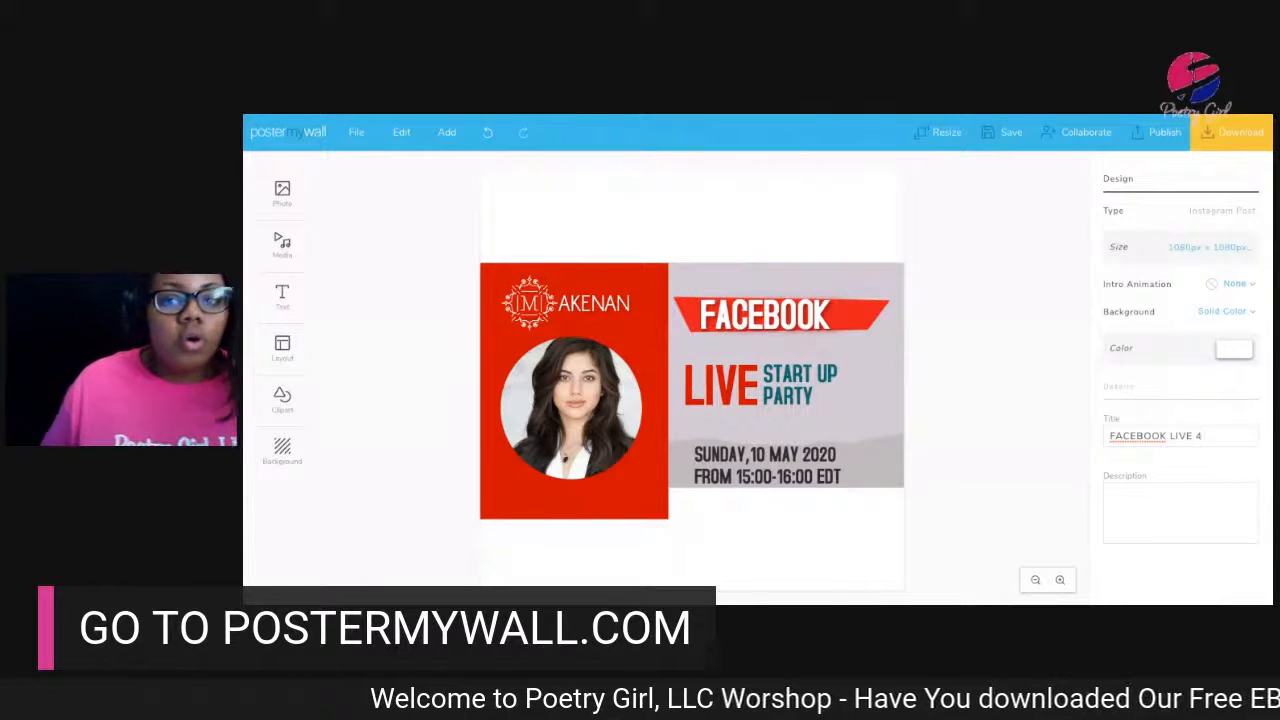
# Examine the editor's file, editing and insertion commands, including the photo, media, text and clipart options
pyautogui.click(356, 132)
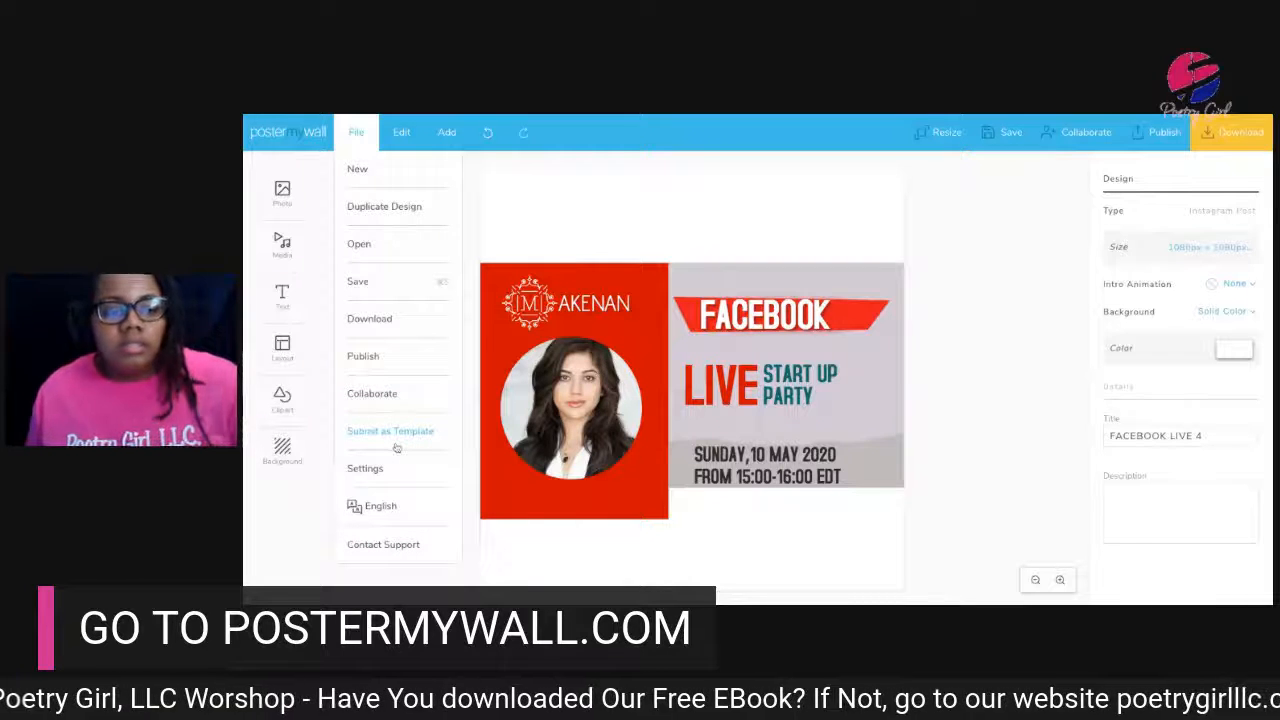
pyautogui.click(405, 135)
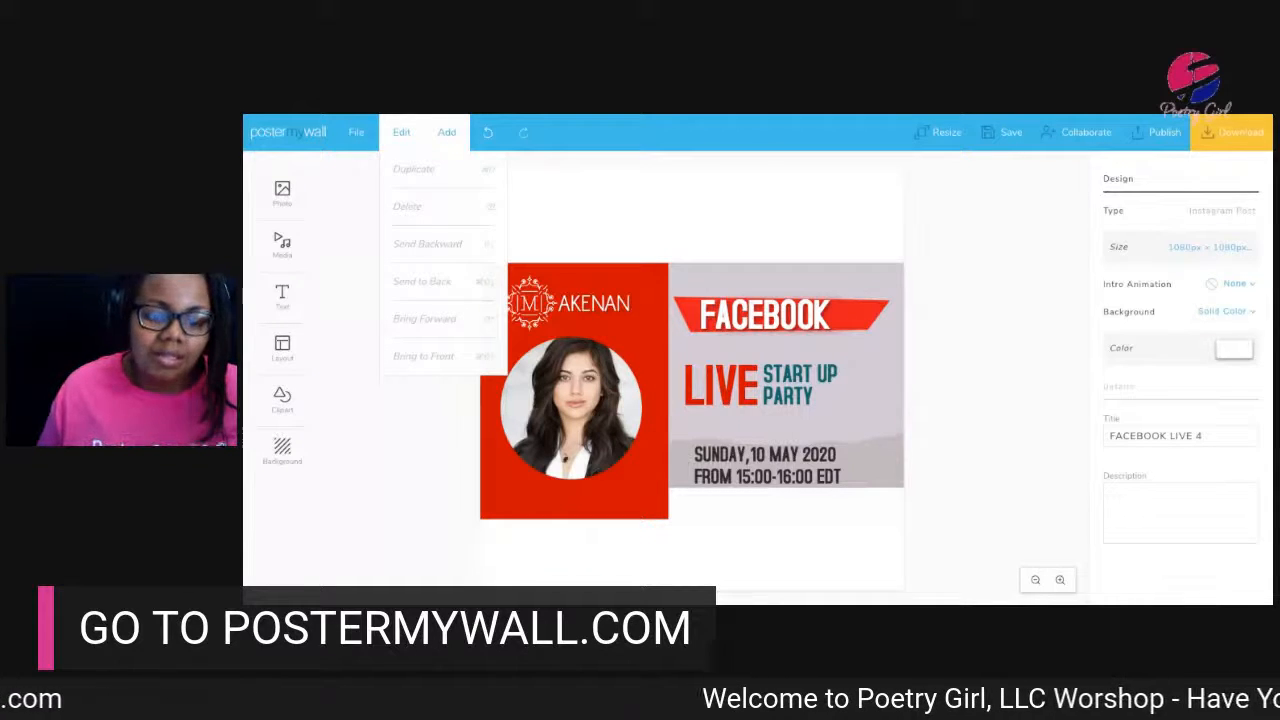
pyautogui.click(446, 132)
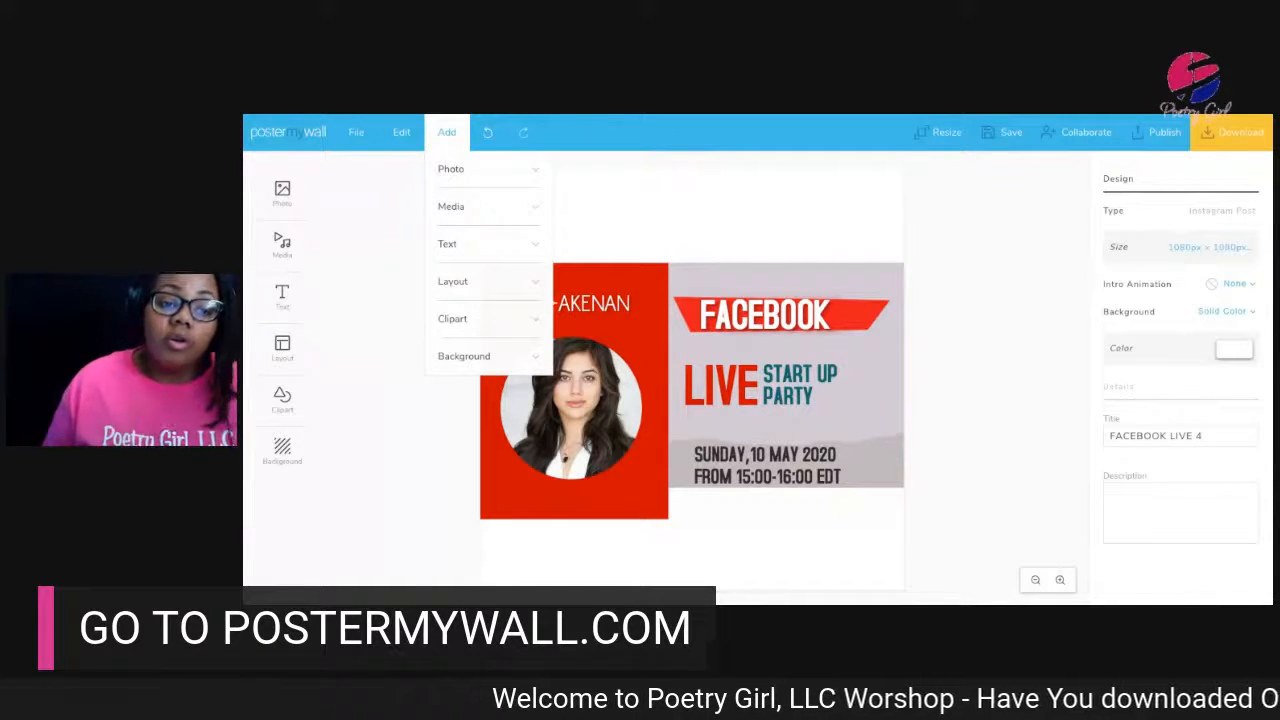
pyautogui.click(452, 172)
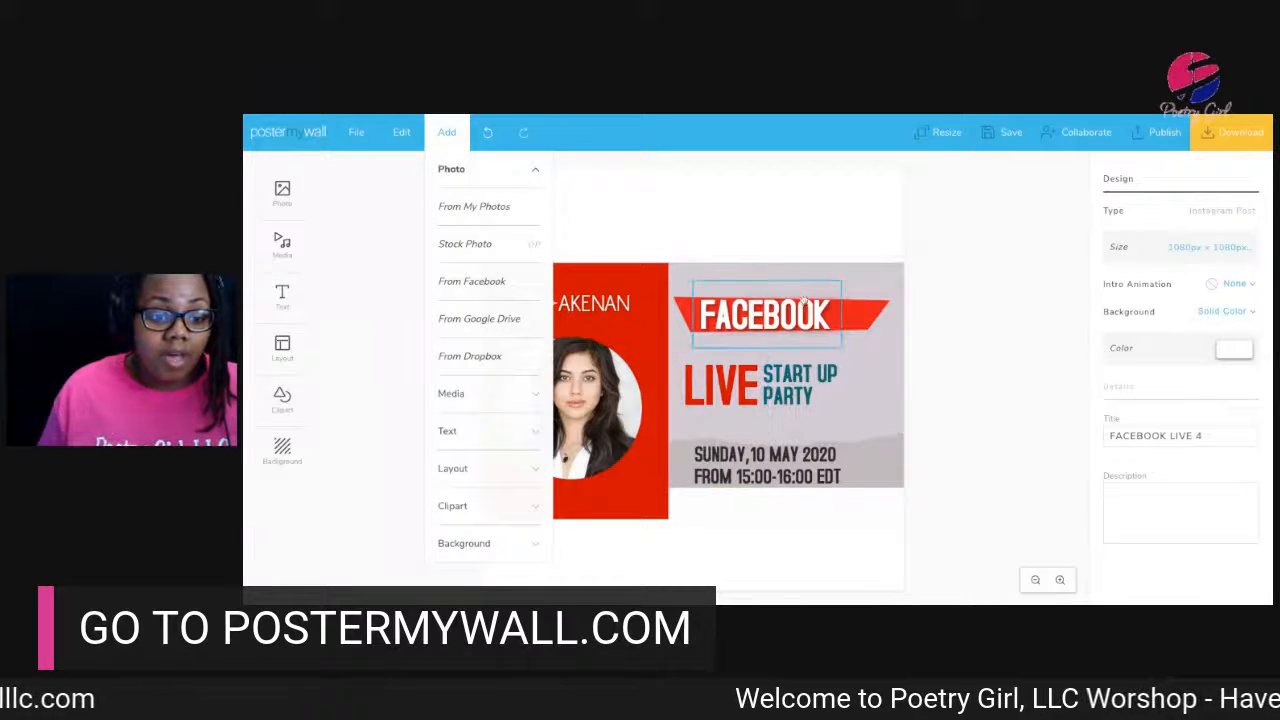
pyautogui.click(474, 395)
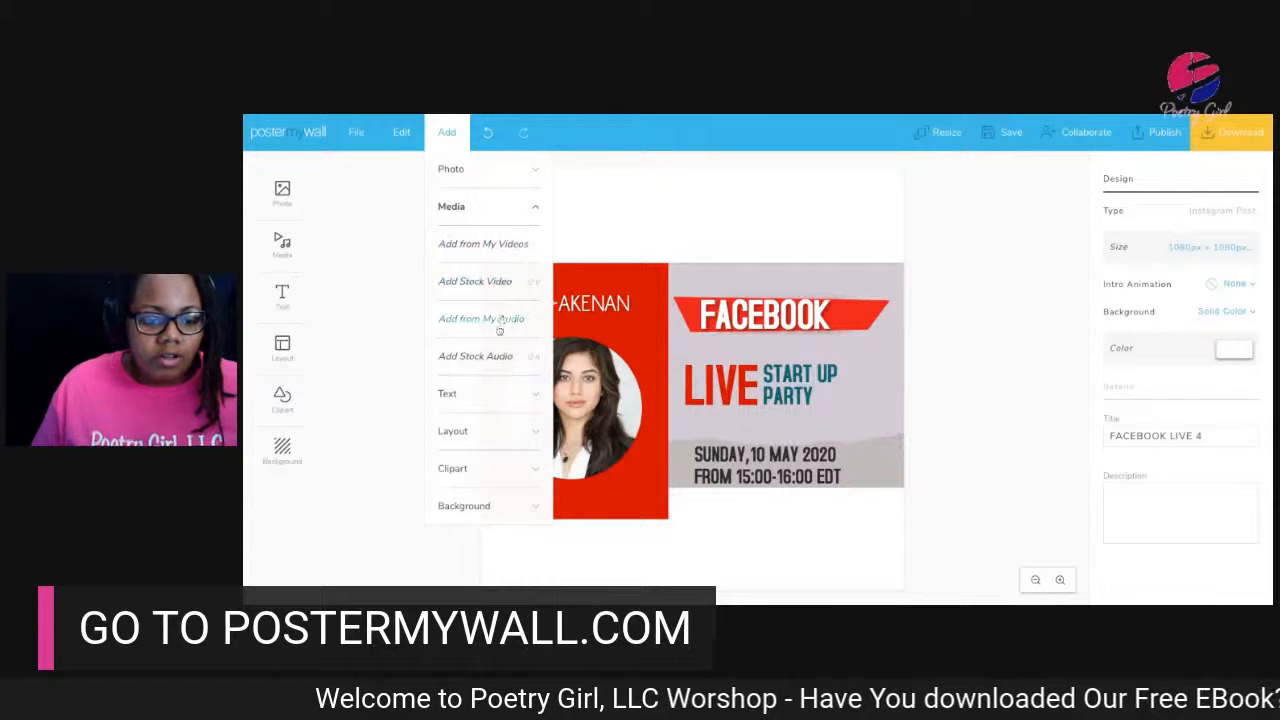
pyautogui.click(492, 404)
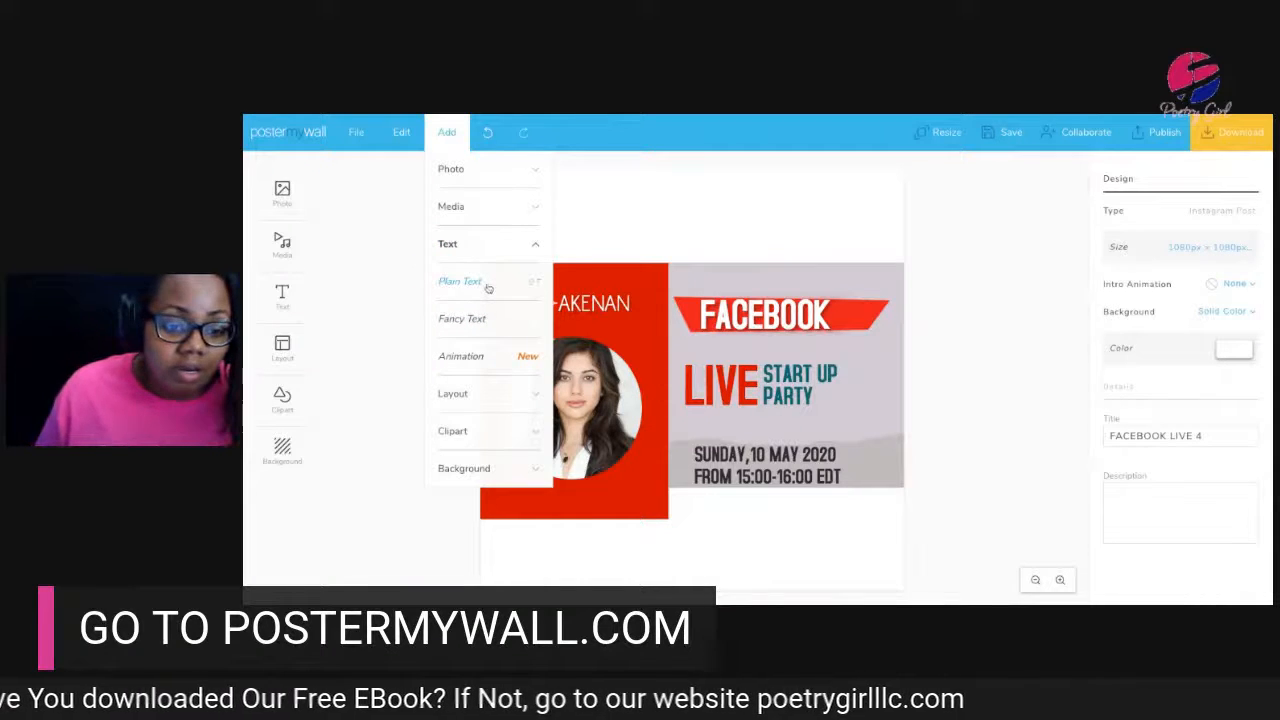
pyautogui.click(486, 436)
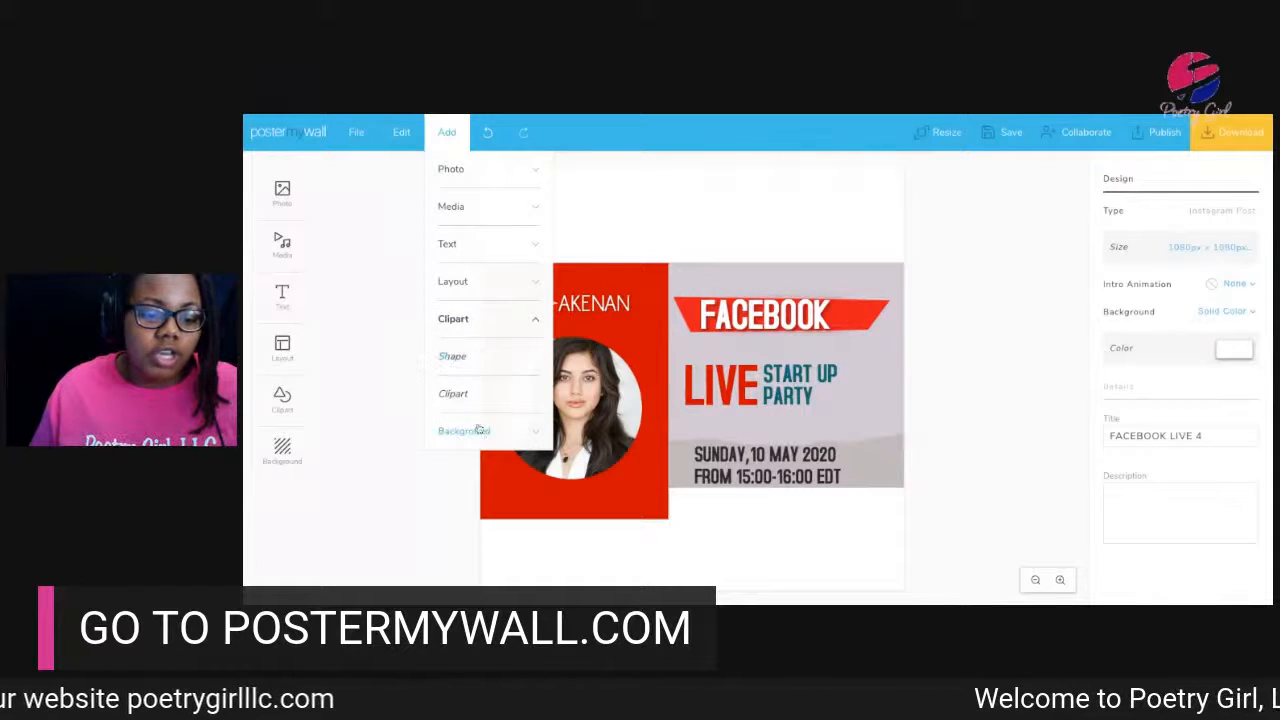
pyautogui.click(394, 376)
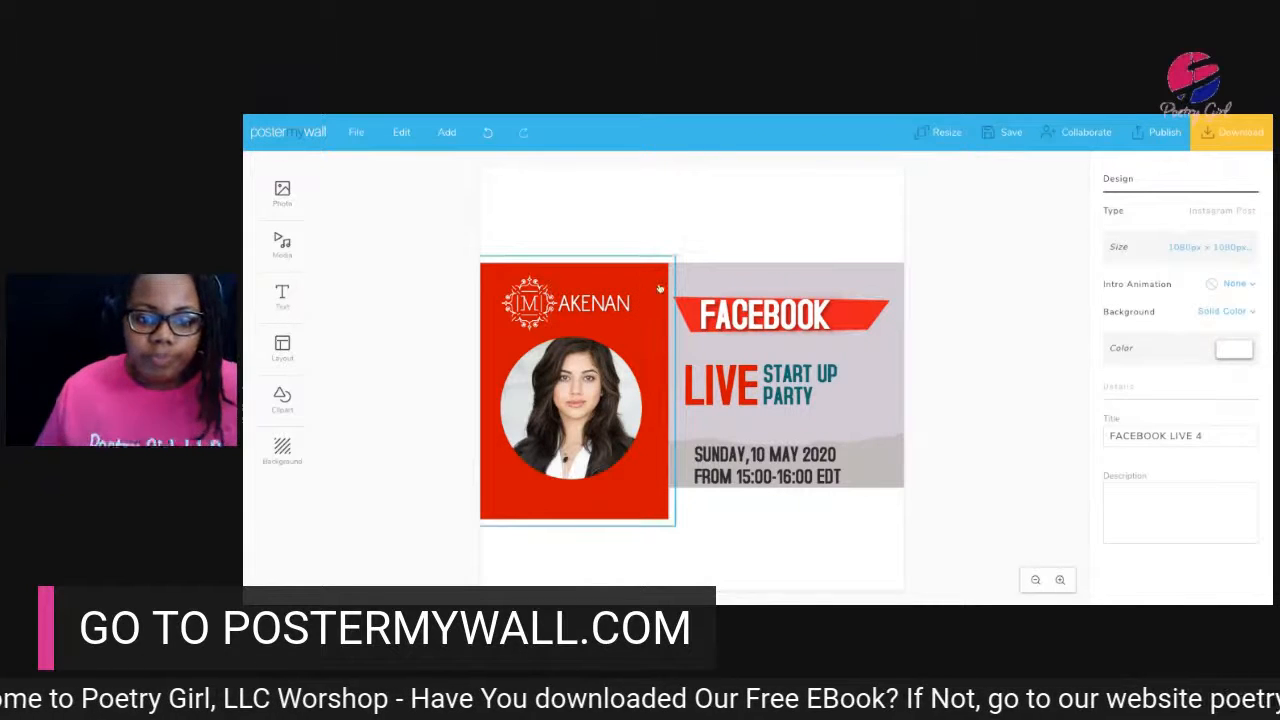
# Extend the red rectangle behind the portrait upward to the top edge of the design
pyautogui.click(566, 262)
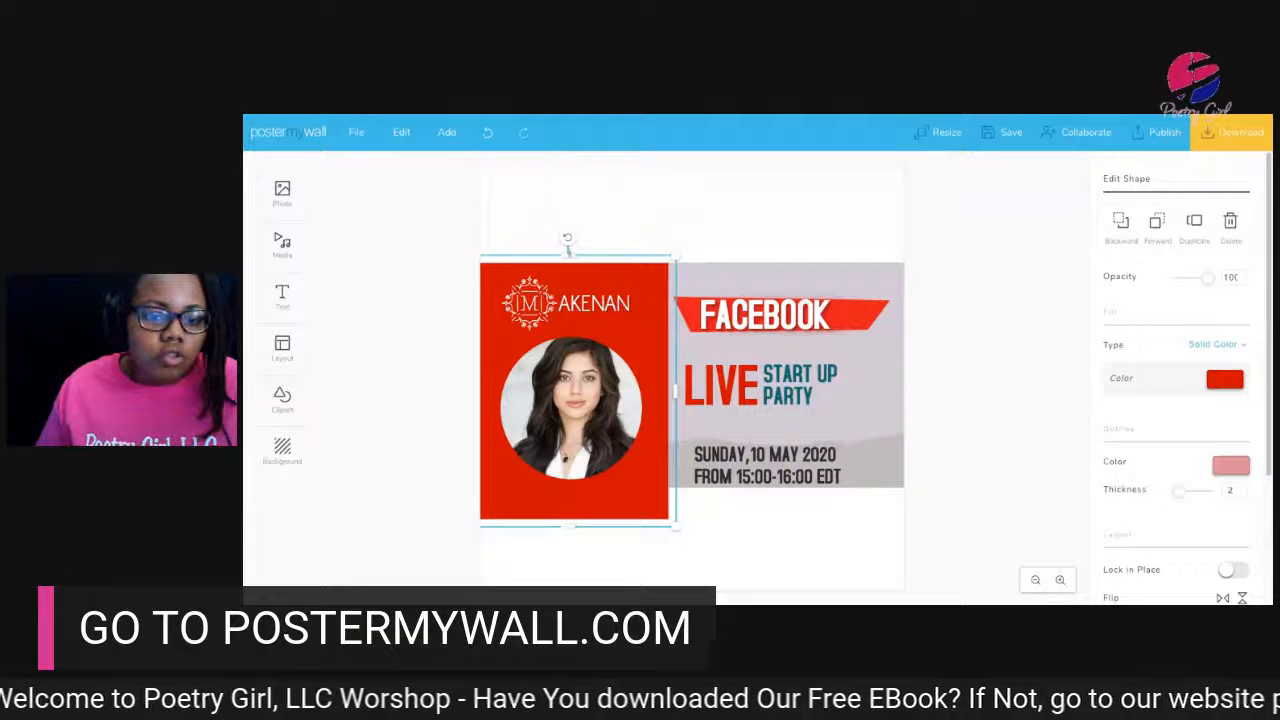
pyautogui.moveTo(567, 252); pyautogui.dragTo(567, 178)
pyautogui.rightClick(567, 178)
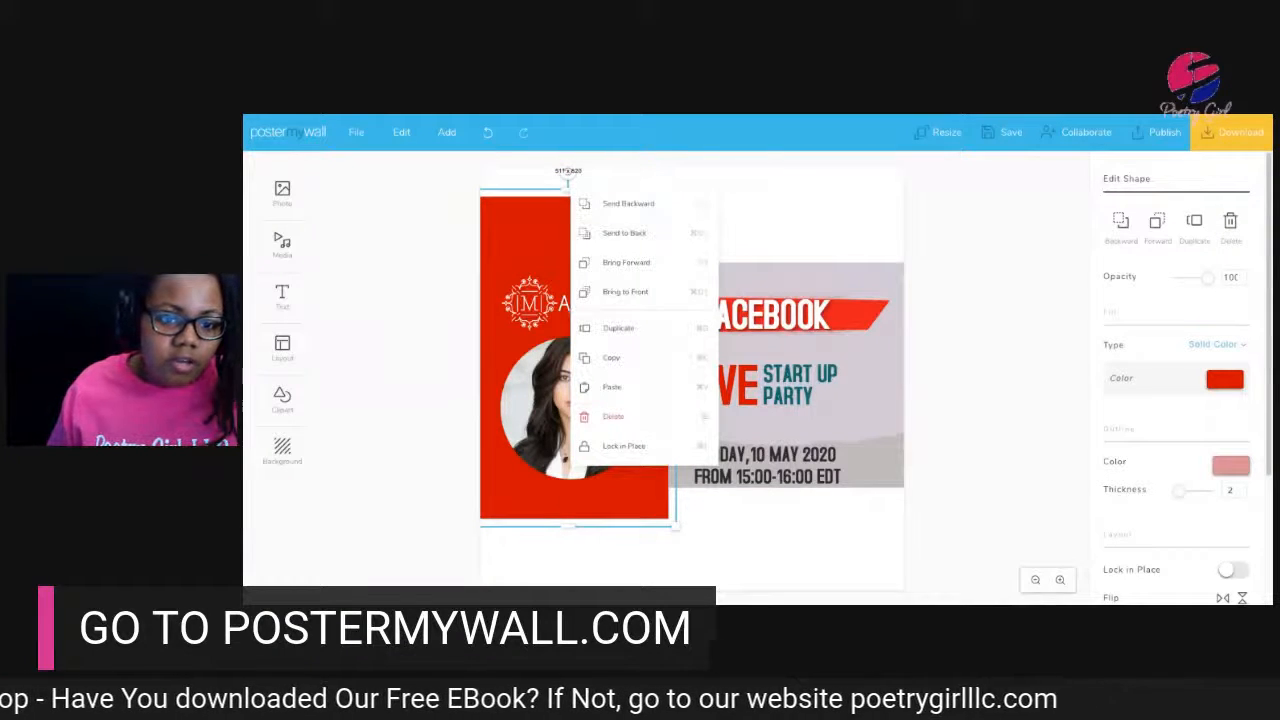
pyautogui.click(952, 240)
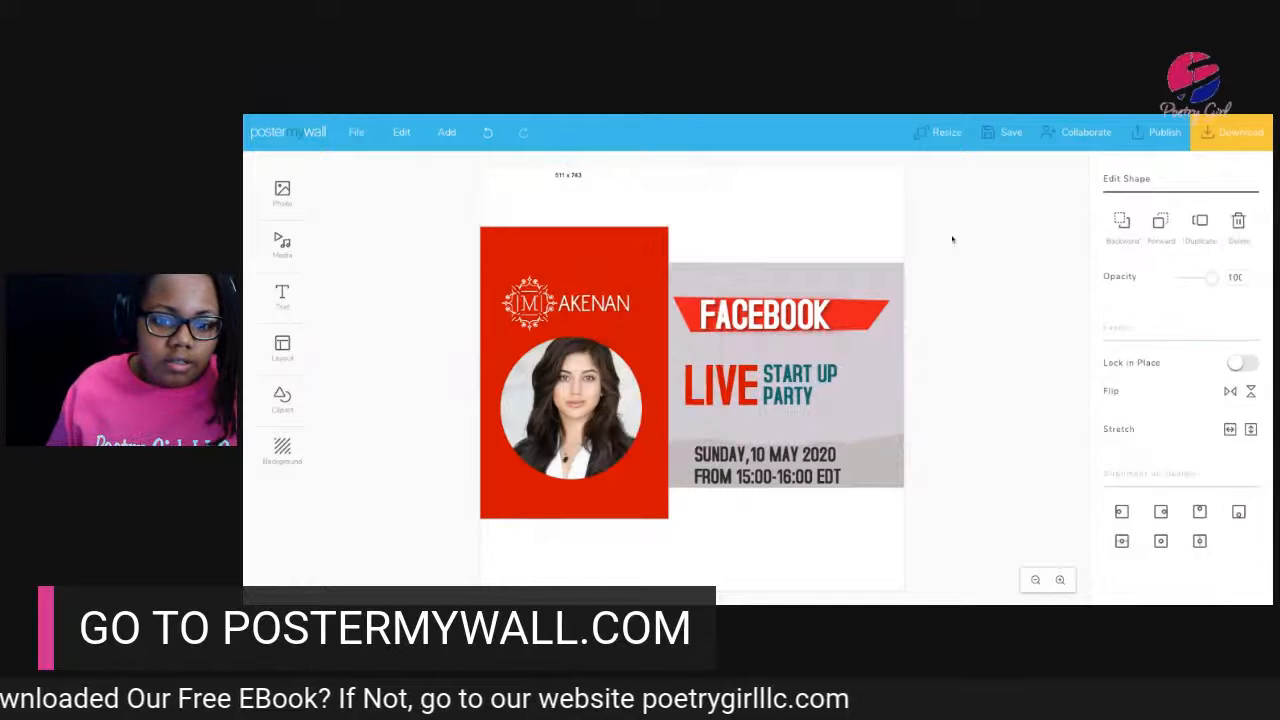
pyautogui.click(952, 240)
pyautogui.moveTo(584, 118); pyautogui.dragTo(567, 217)
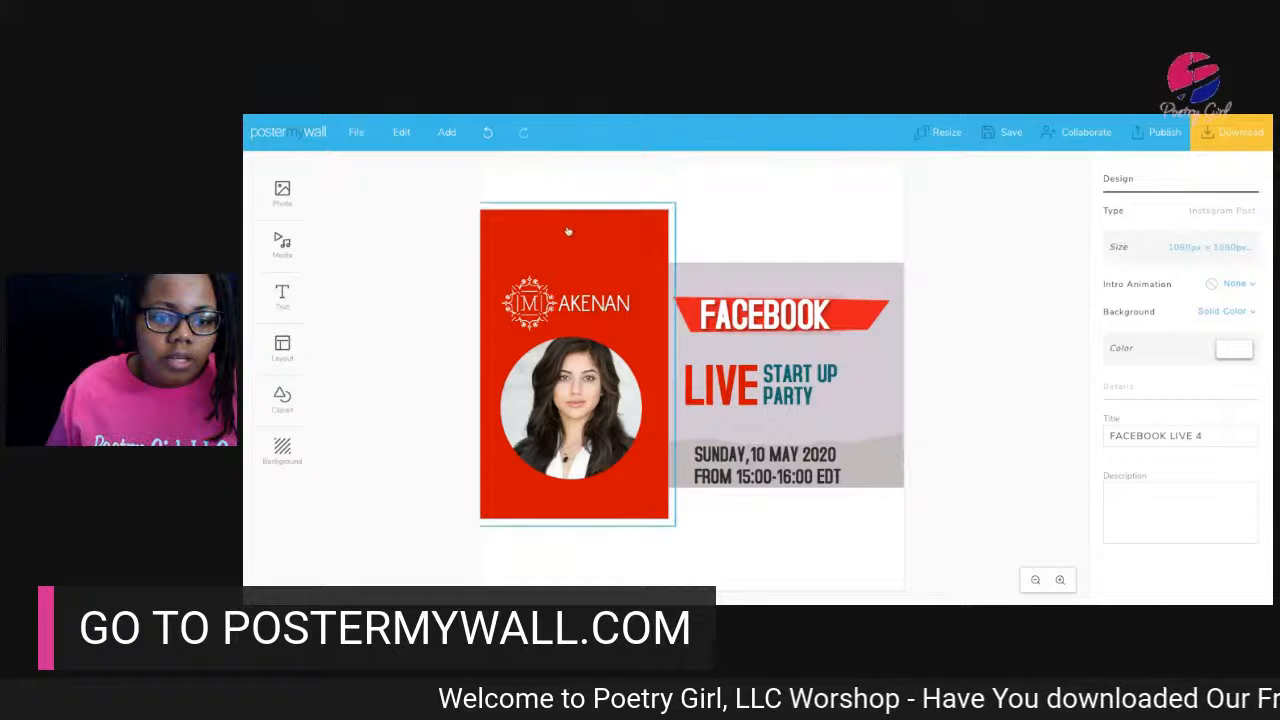
pyautogui.click(568, 216)
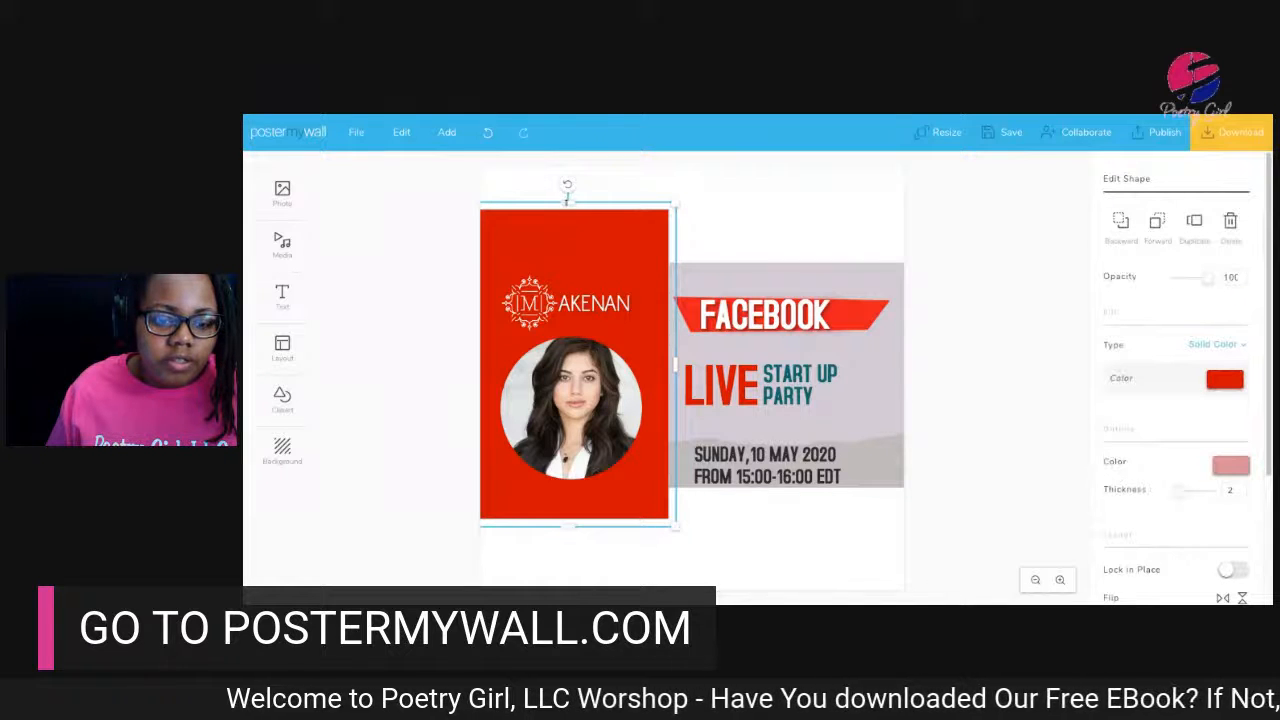
pyautogui.moveTo(566, 199); pyautogui.dragTo(567, 168)
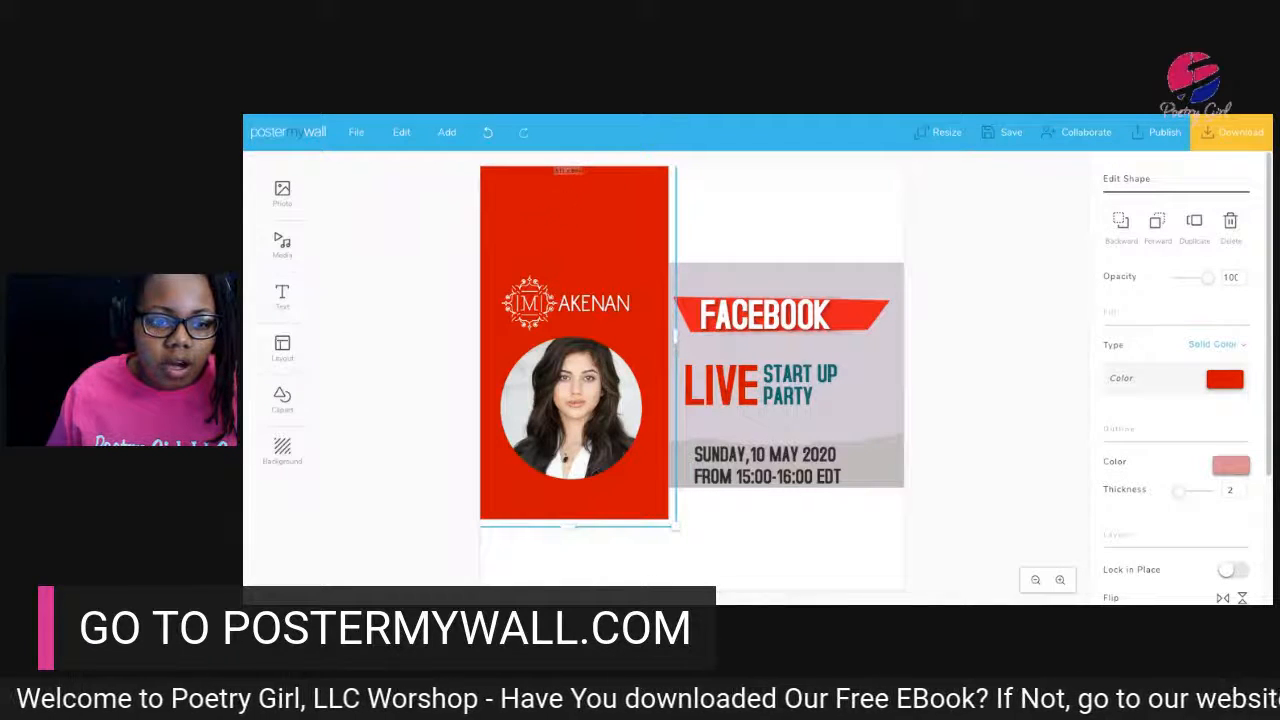
# Move the gray background image to the design's top-left corner and enlarge it to cover the whole square
pyautogui.click(775, 275)
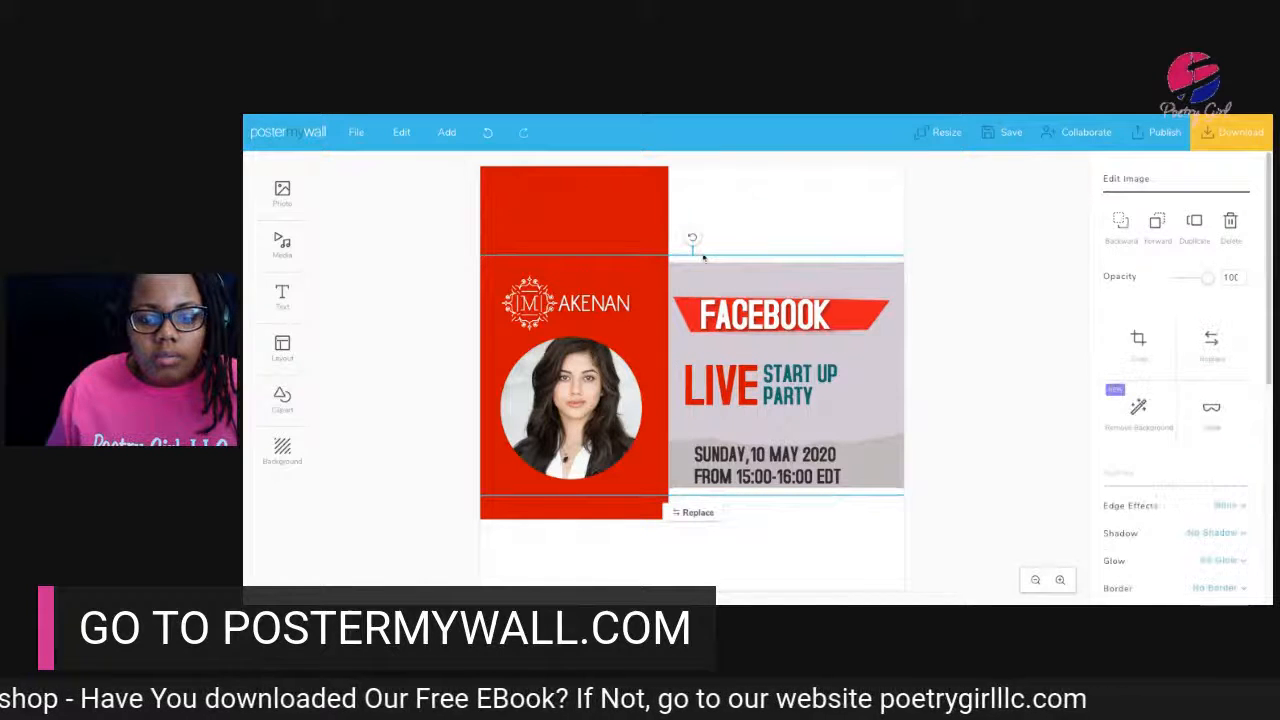
pyautogui.moveTo(707, 284); pyautogui.dragTo(607, 245)
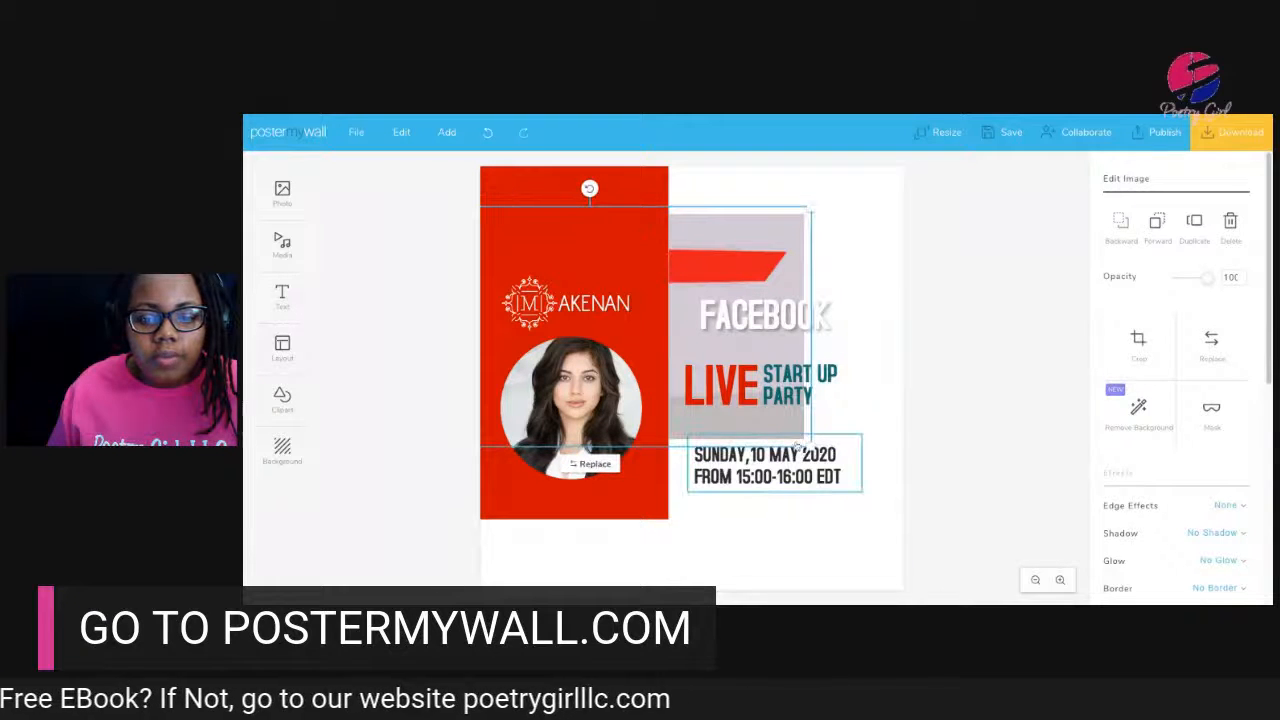
pyautogui.moveTo(812, 447); pyautogui.dragTo(1142, 620)
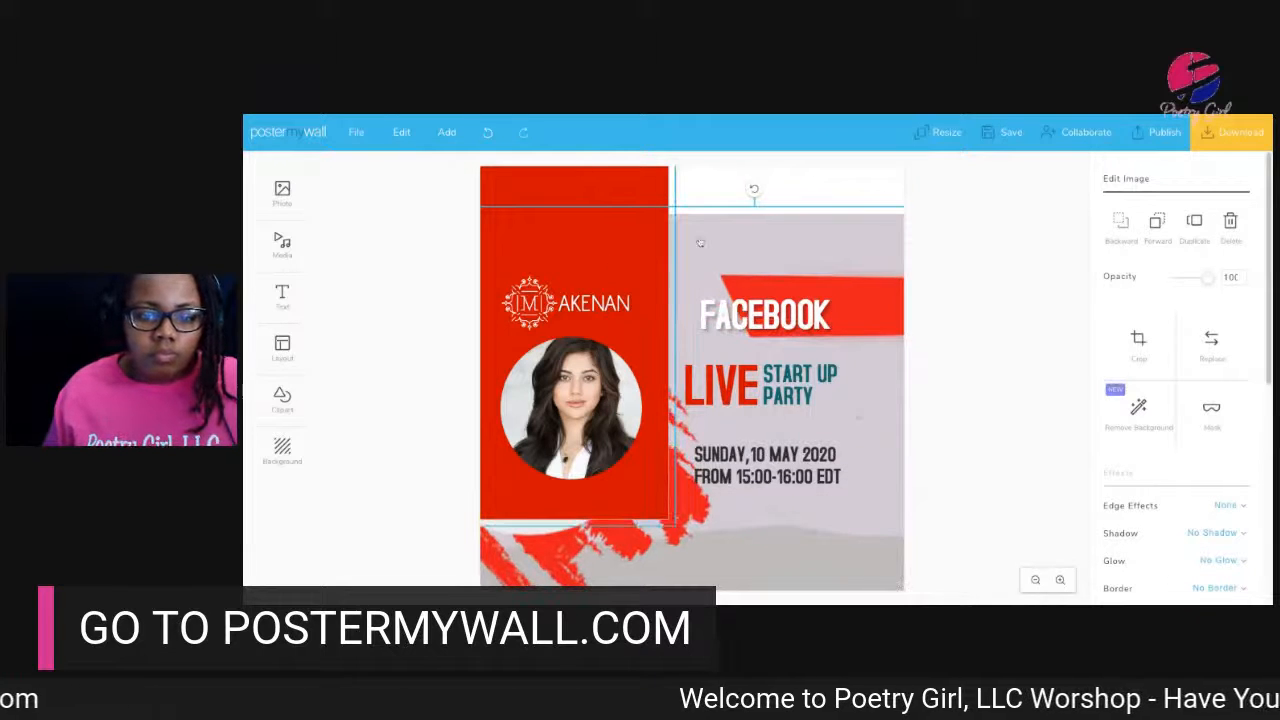
pyautogui.moveTo(729, 237); pyautogui.dragTo(457, 204)
pyautogui.click(457, 204)
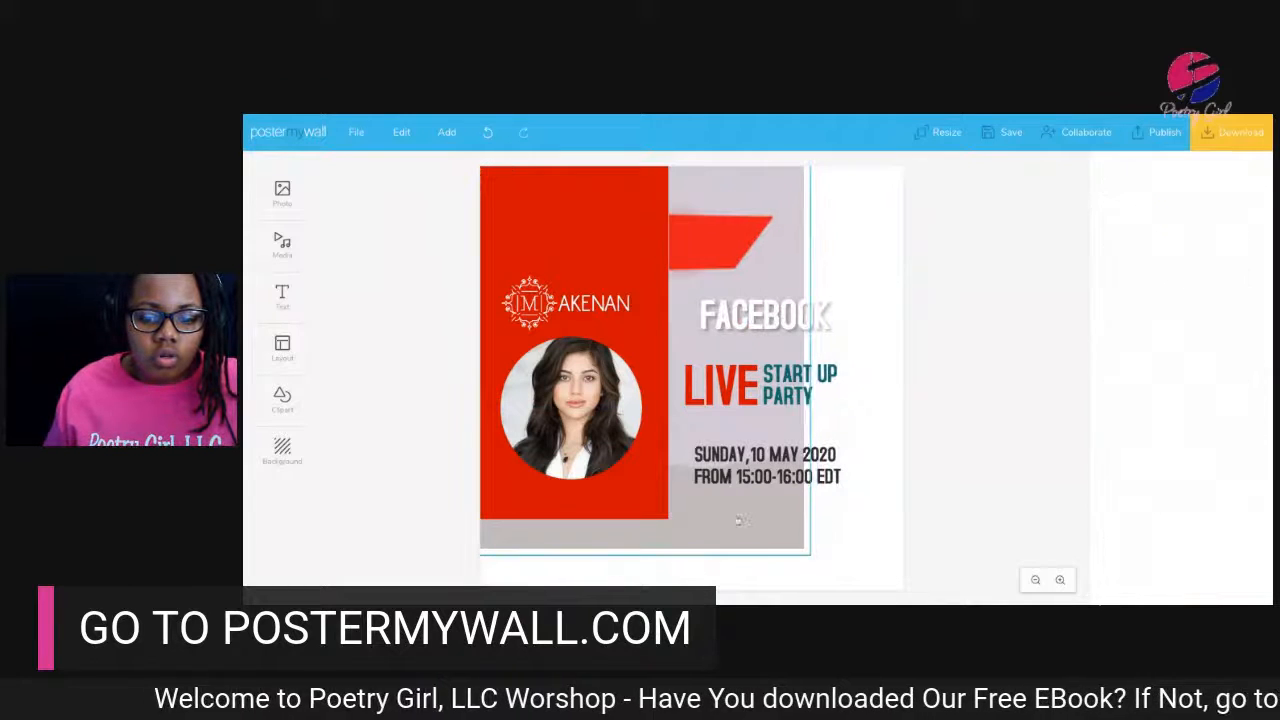
pyautogui.click(806, 540)
pyautogui.moveTo(808, 553); pyautogui.dragTo(893, 589)
pyautogui.moveTo(779, 576); pyautogui.dragTo(878, 591)
pyautogui.click(917, 569)
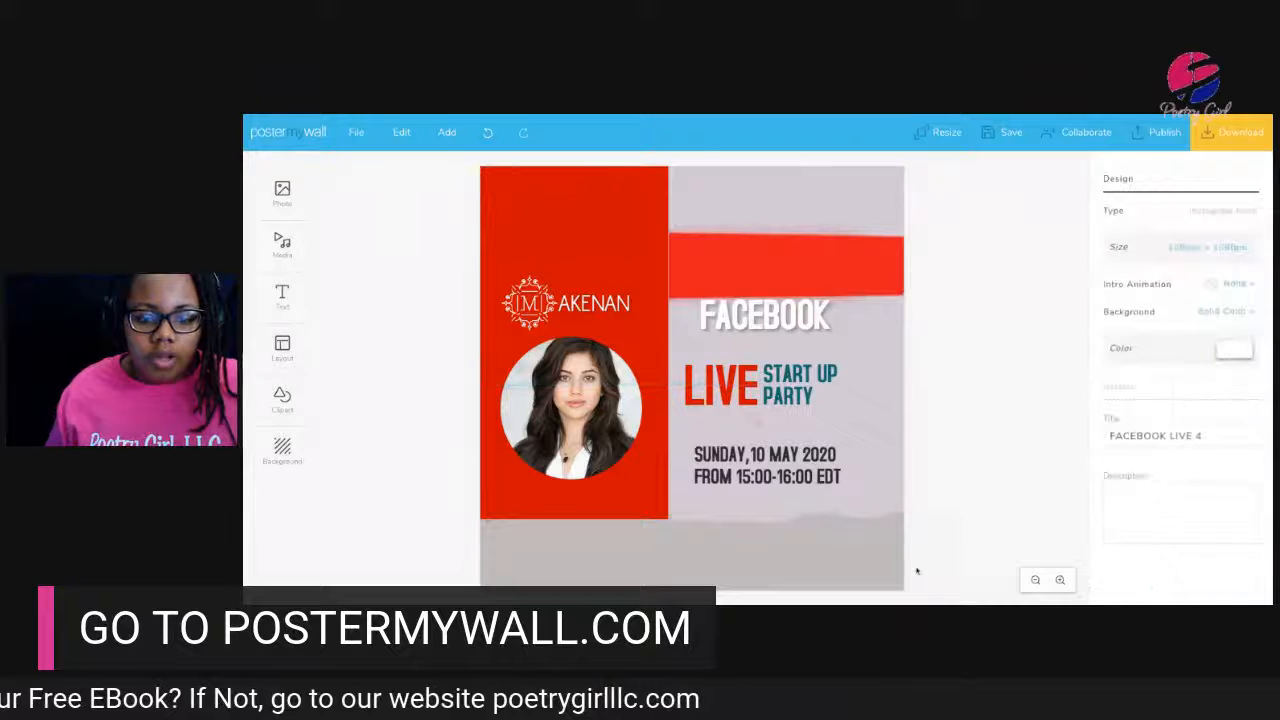
# Extend the red rectangle behind the portrait downward to the bottom edge of the design
pyautogui.click(562, 524)
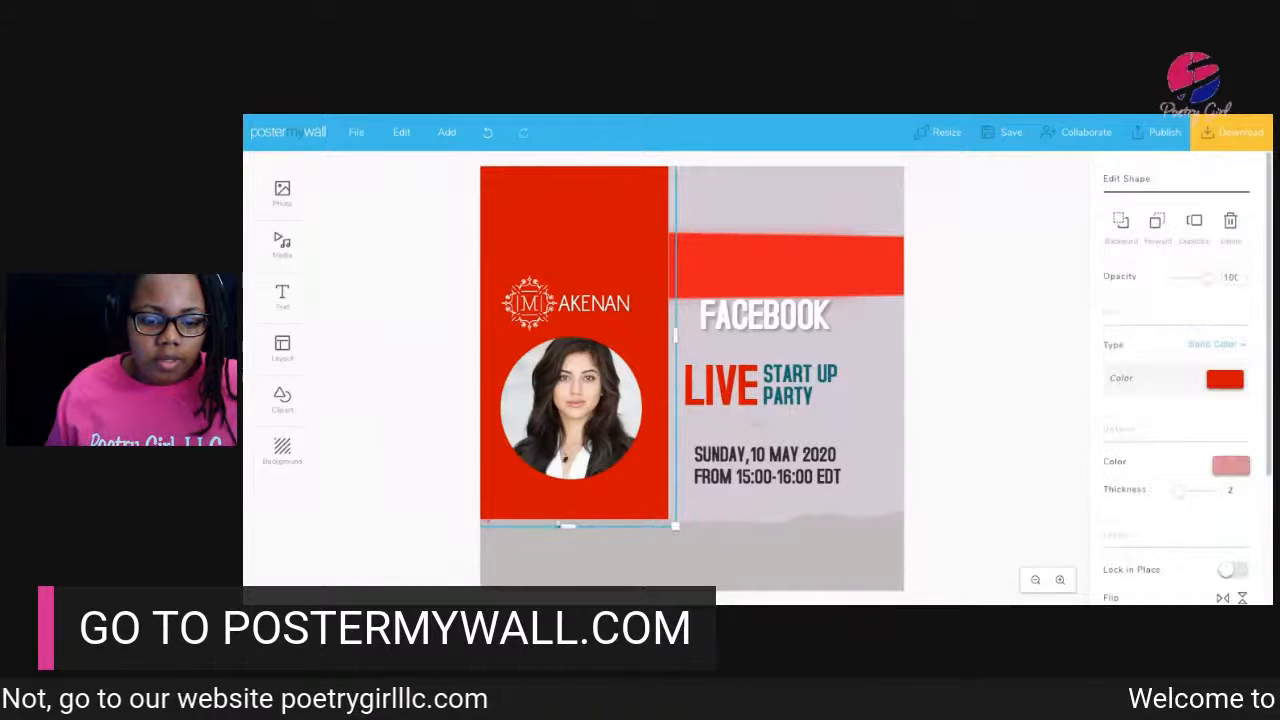
pyautogui.moveTo(568, 525); pyautogui.dragTo(568, 589)
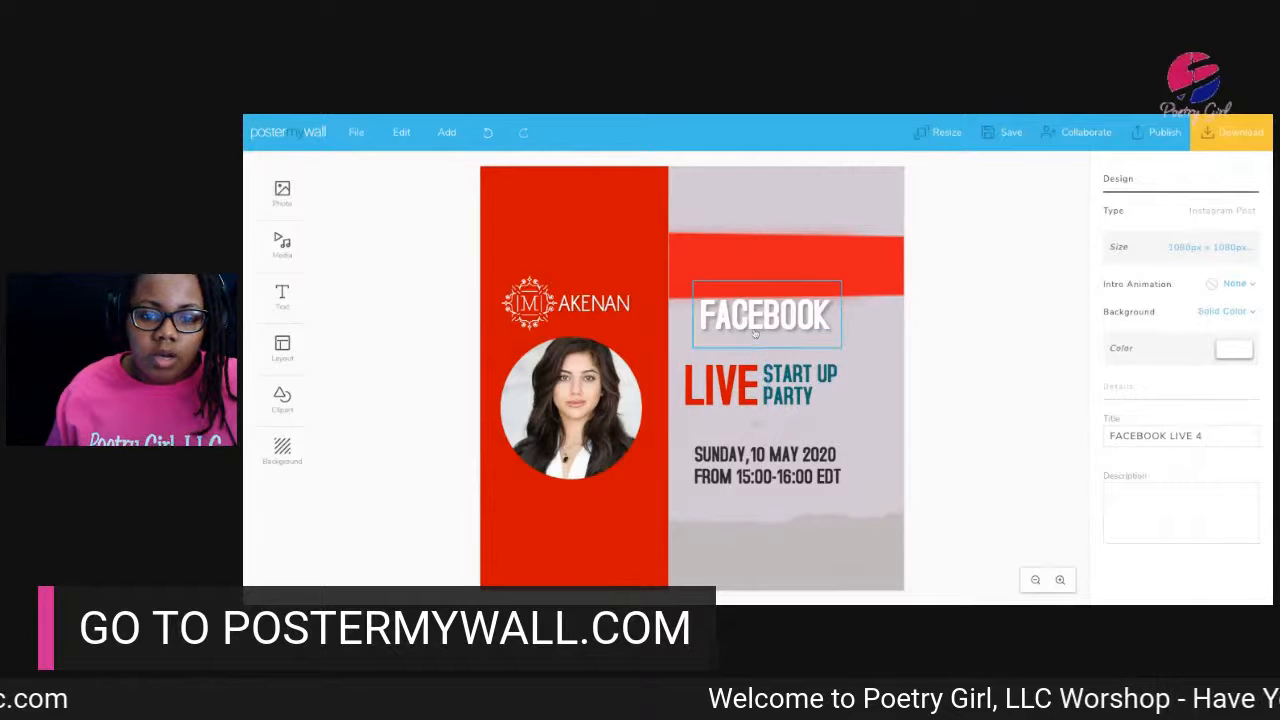
# Move the FACEBOOK text up onto the red banner and lock it in place
pyautogui.moveTo(755, 335); pyautogui.dragTo(775, 284)
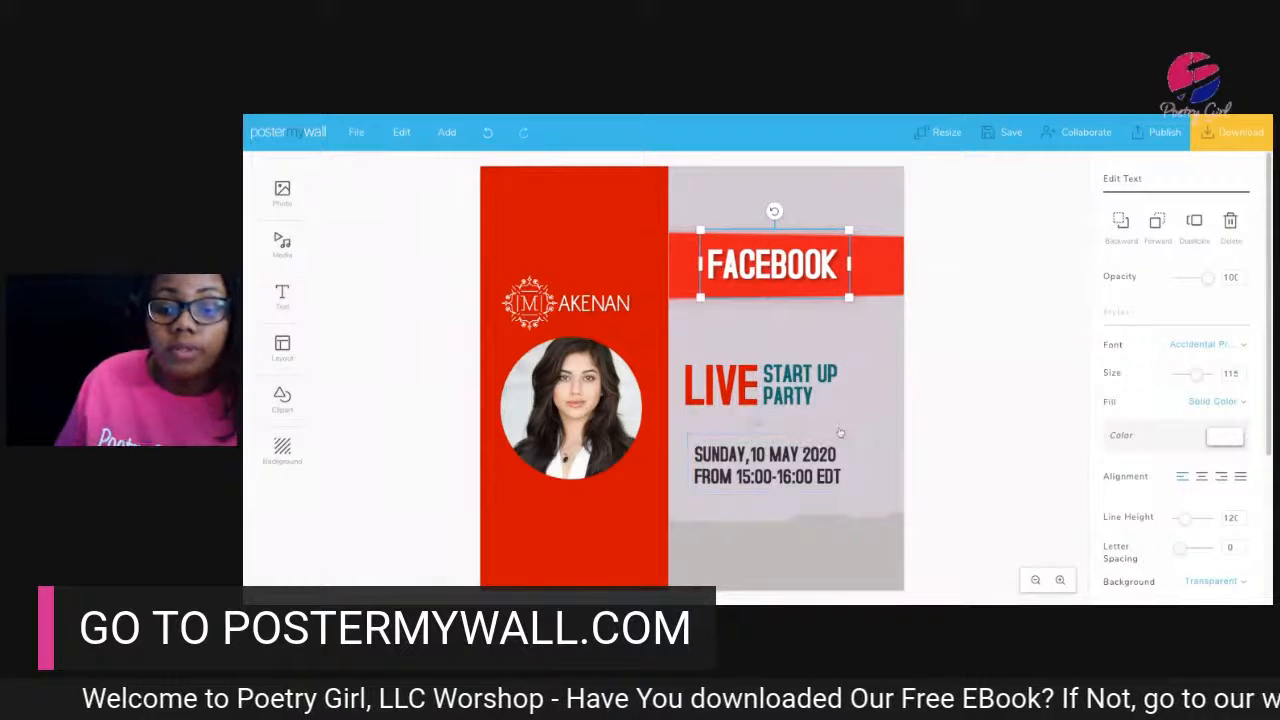
pyautogui.scroll(-2, 1159, 486)
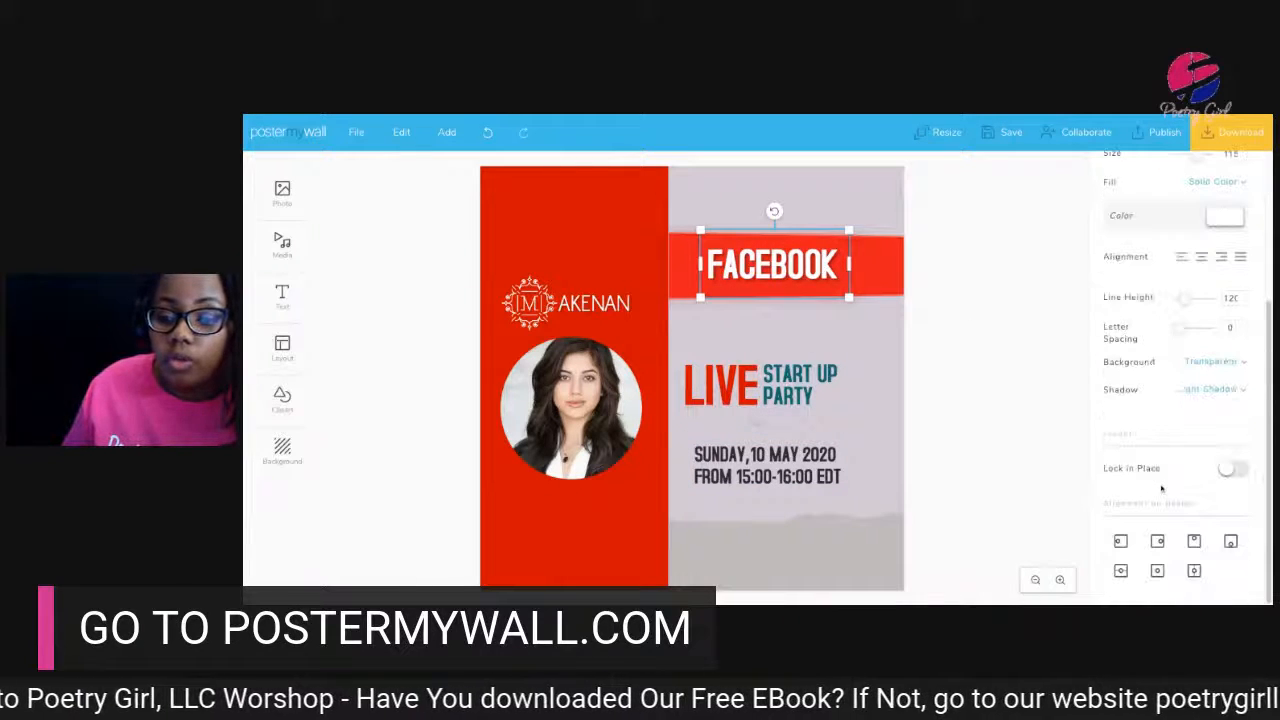
pyautogui.click(1228, 472)
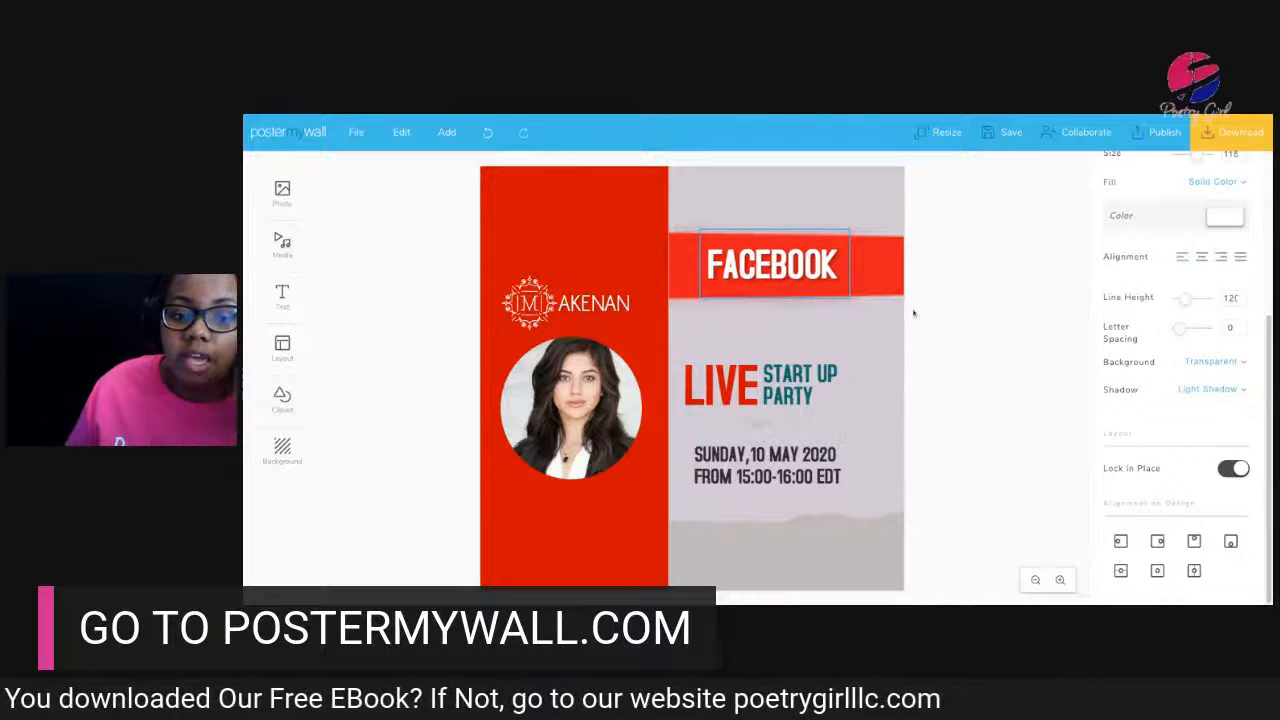
# Shift the background image slightly so the banner's angled end falls inside the design, and lock the image in place
pyautogui.click(861, 334)
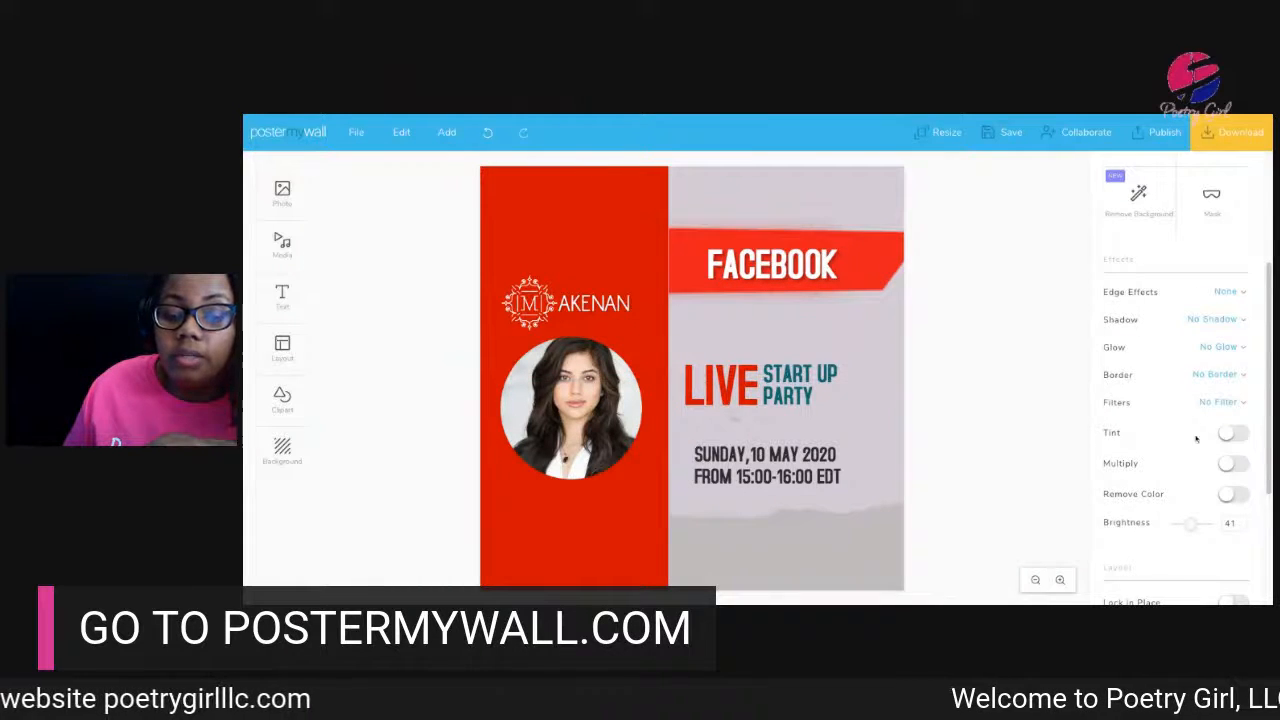
pyautogui.scroll(-2, 1201, 486)
pyautogui.click(1232, 392)
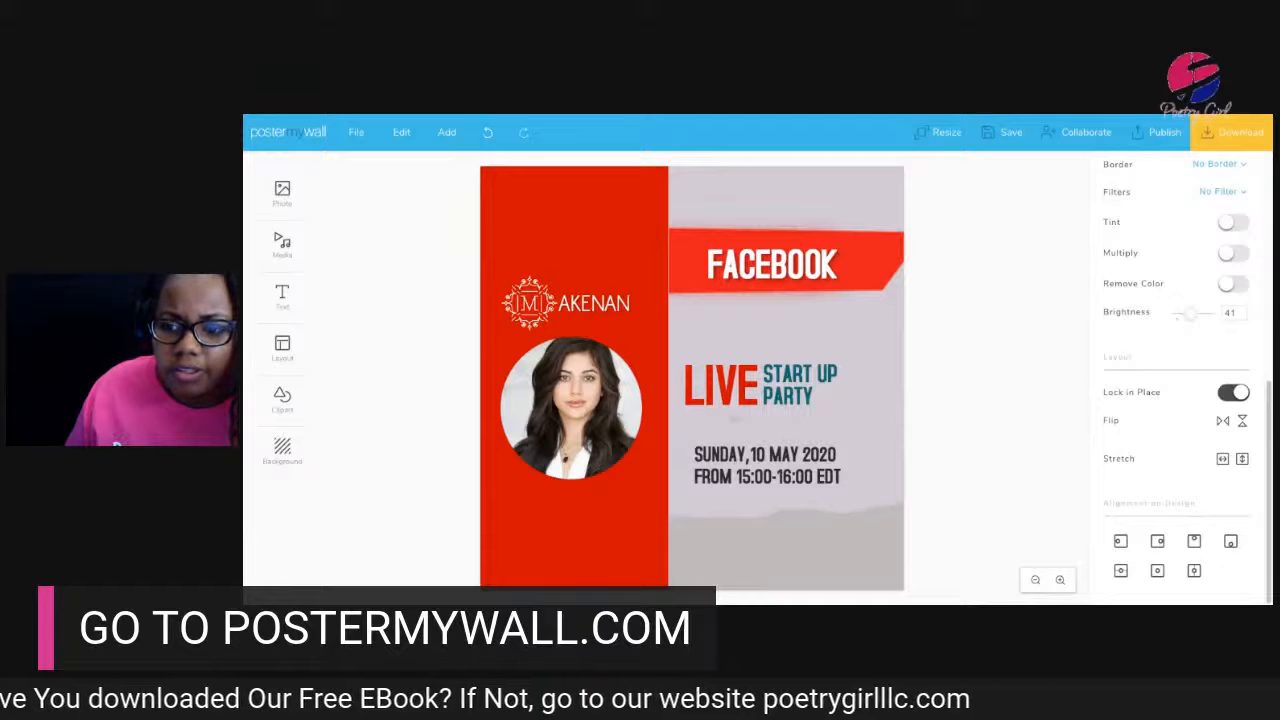
# Try clearing the FACEBOOK text from the banner, and undo the deletion
pyautogui.doubleClick(784, 265)
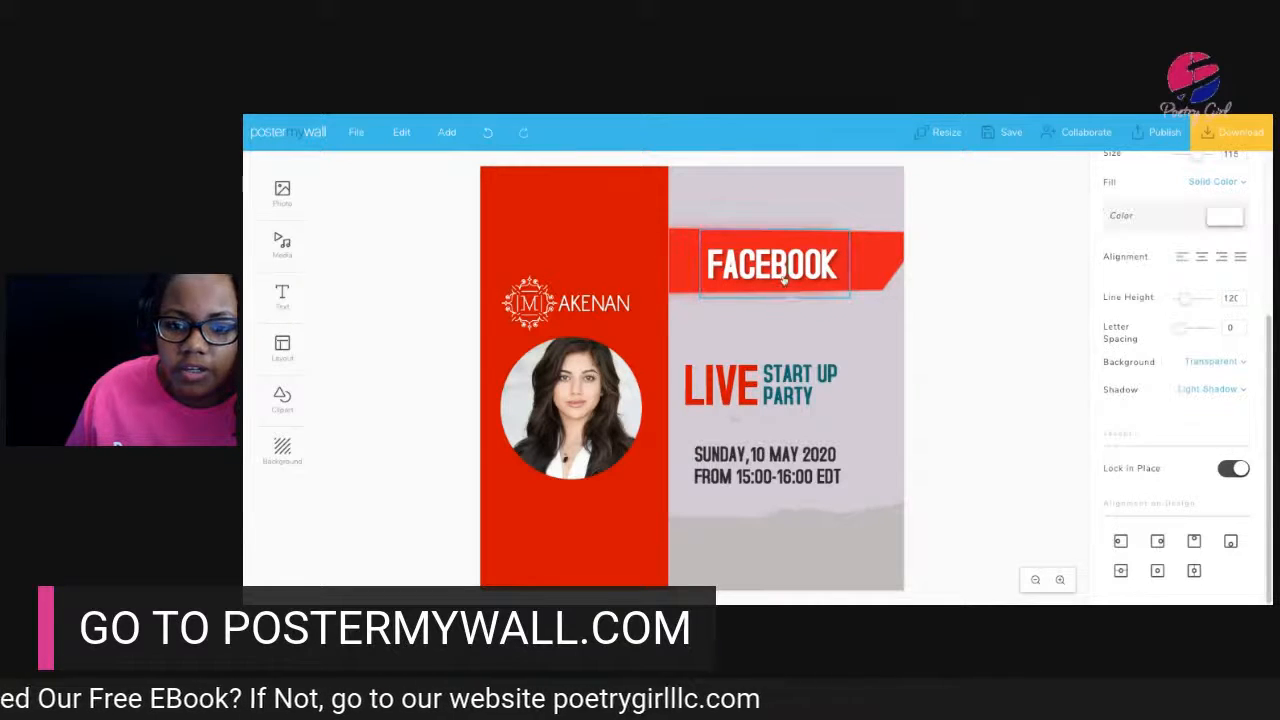
pyautogui.scroll(5, 1194, 295)
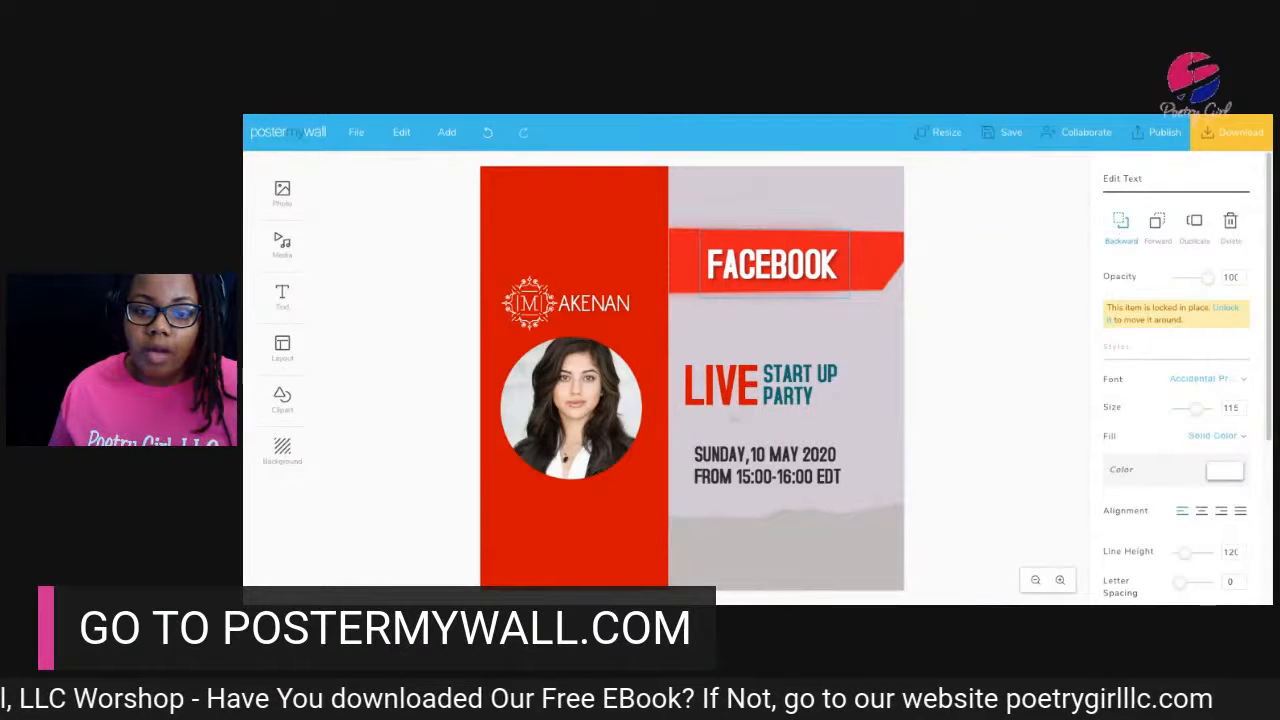
pyautogui.hotkey('ctrl', 'a')
pyautogui.press('BackSpace')
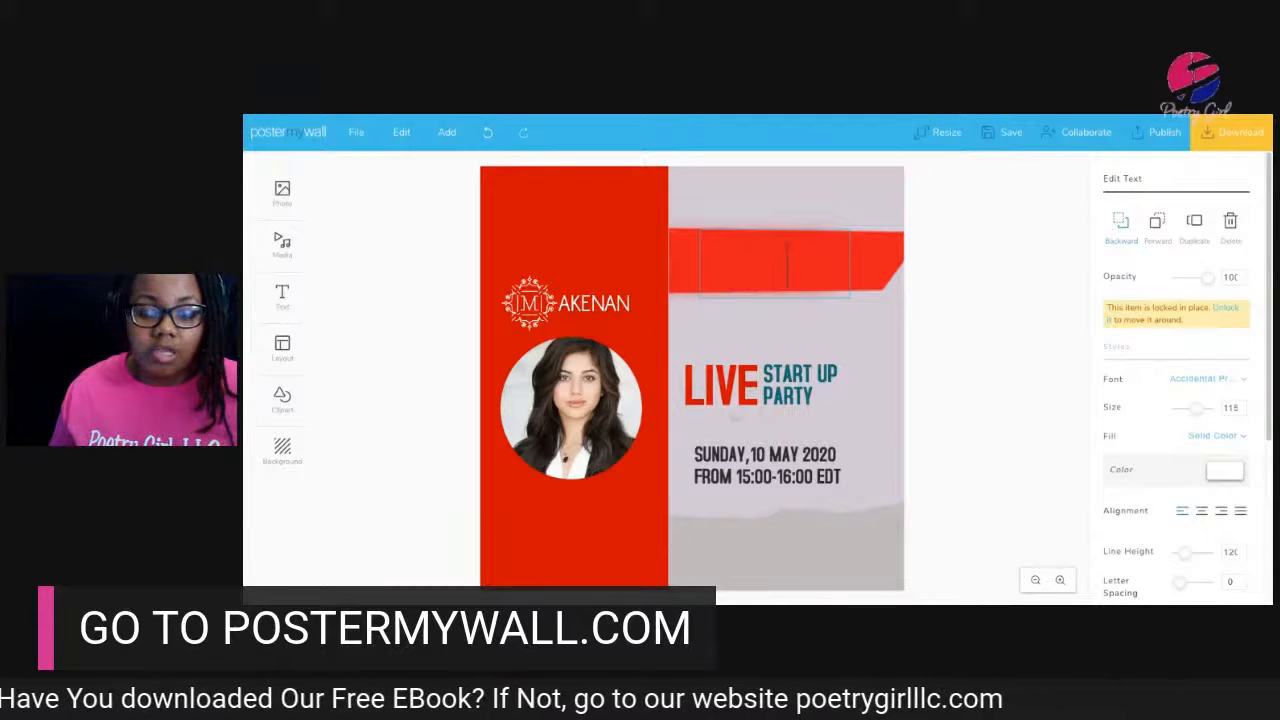
pyautogui.click(829, 318)
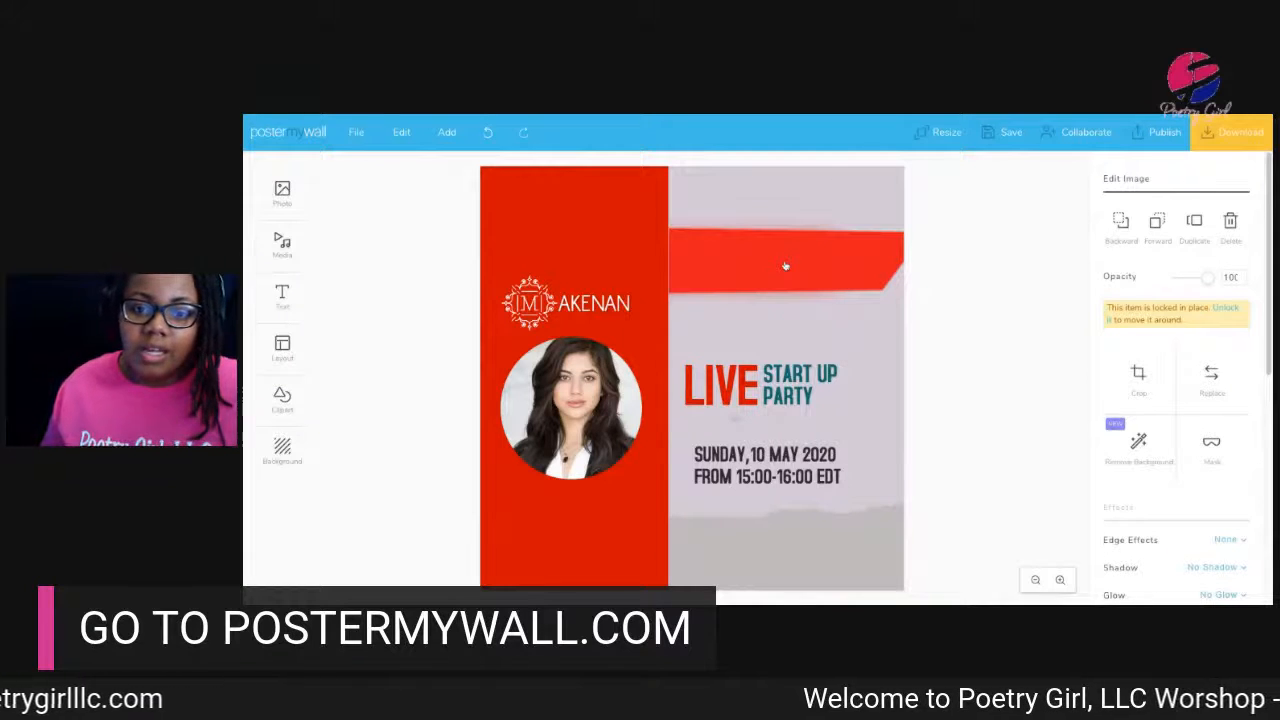
pyautogui.click(490, 135)
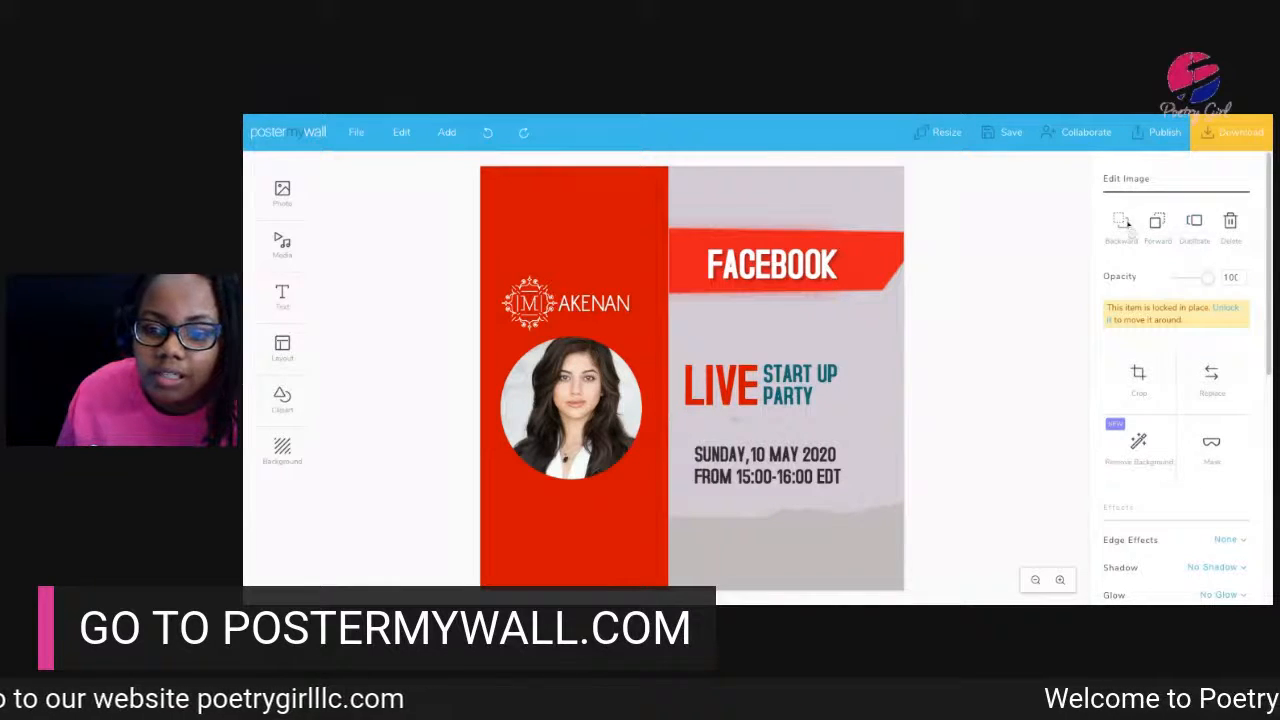
# Try duplicating the locked background image, and undo the duplication
pyautogui.click(1207, 233)
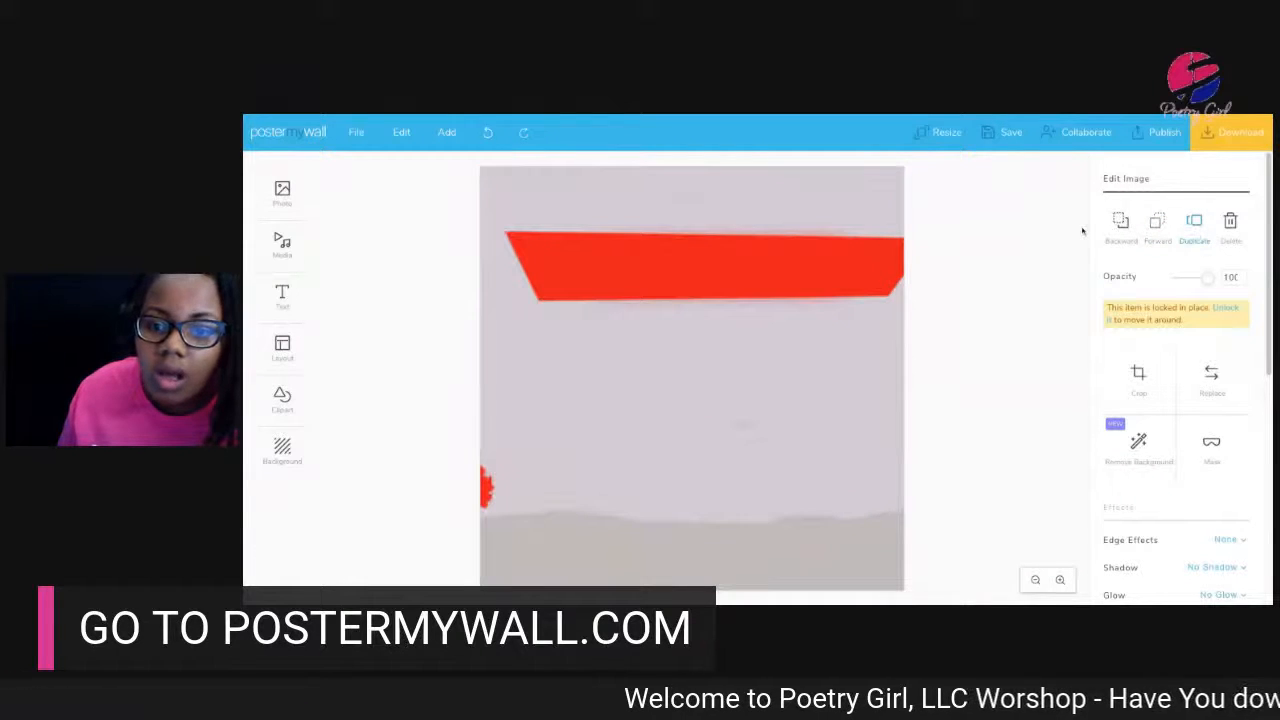
pyautogui.click(487, 132)
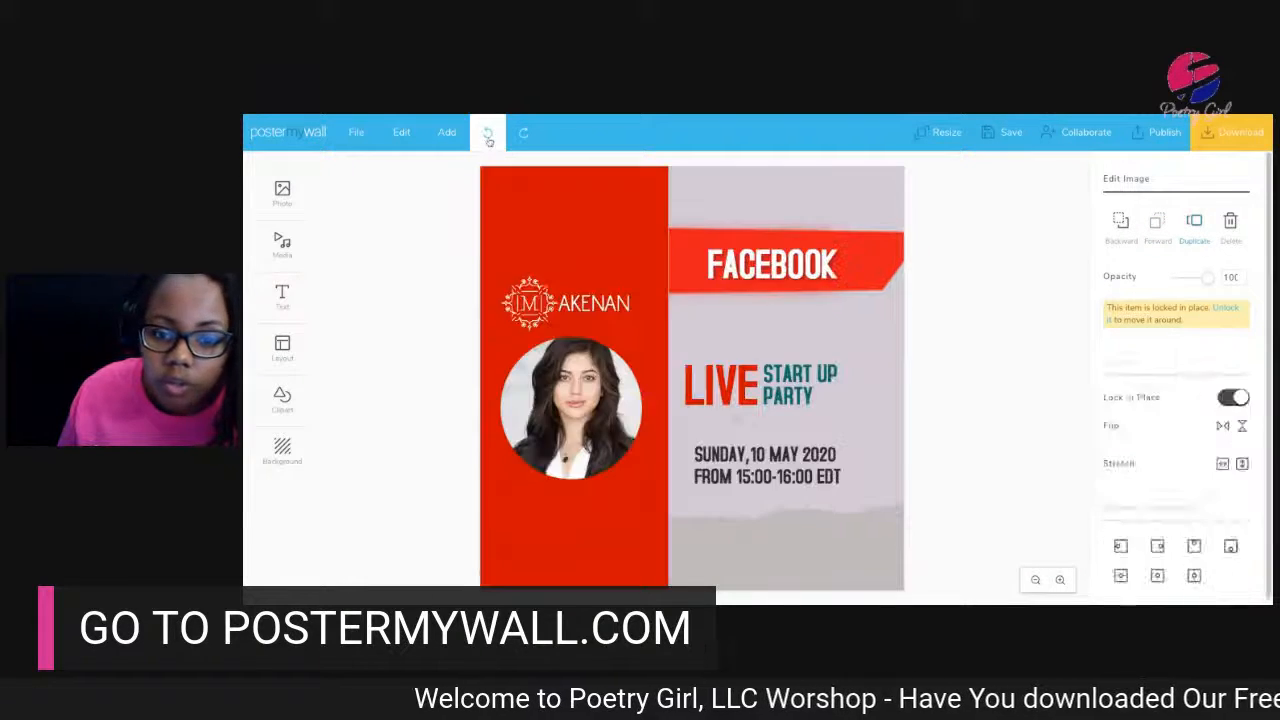
# Try an opacity of 48 on the FACEBOOK text, and set it back to 100
pyautogui.click(772, 264)
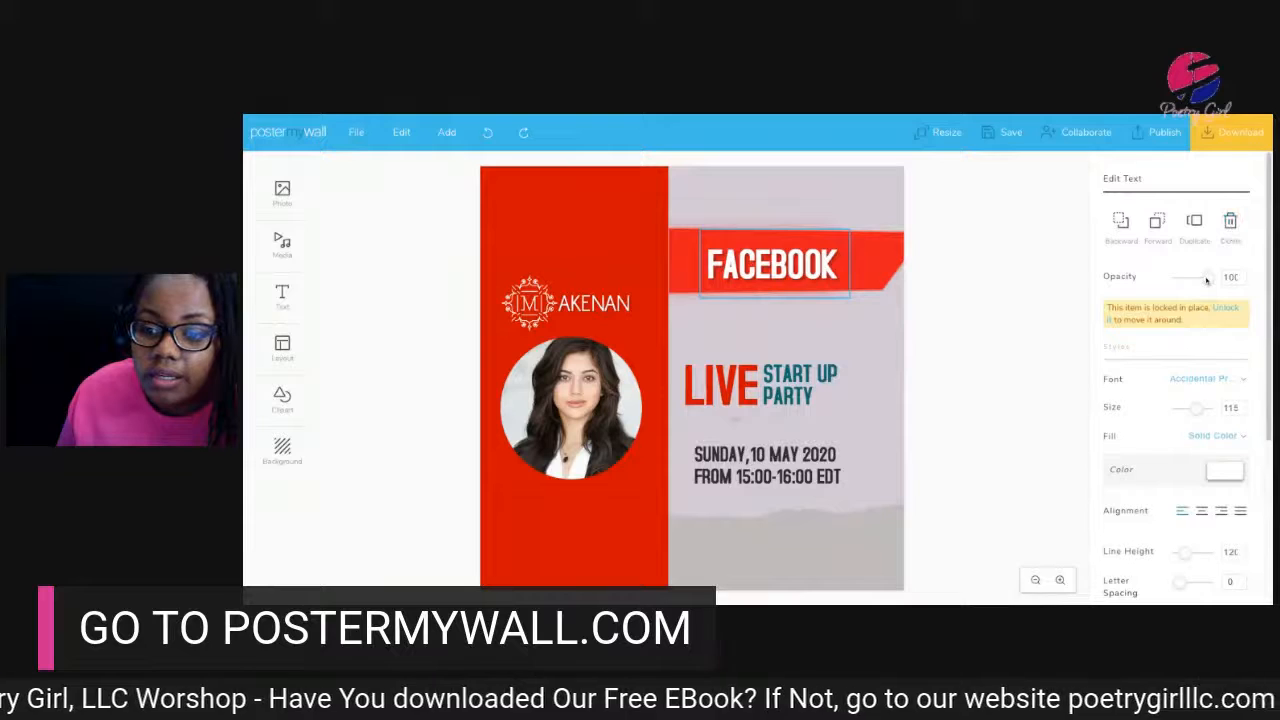
pyautogui.moveTo(1207, 280); pyautogui.dragTo(1192, 277)
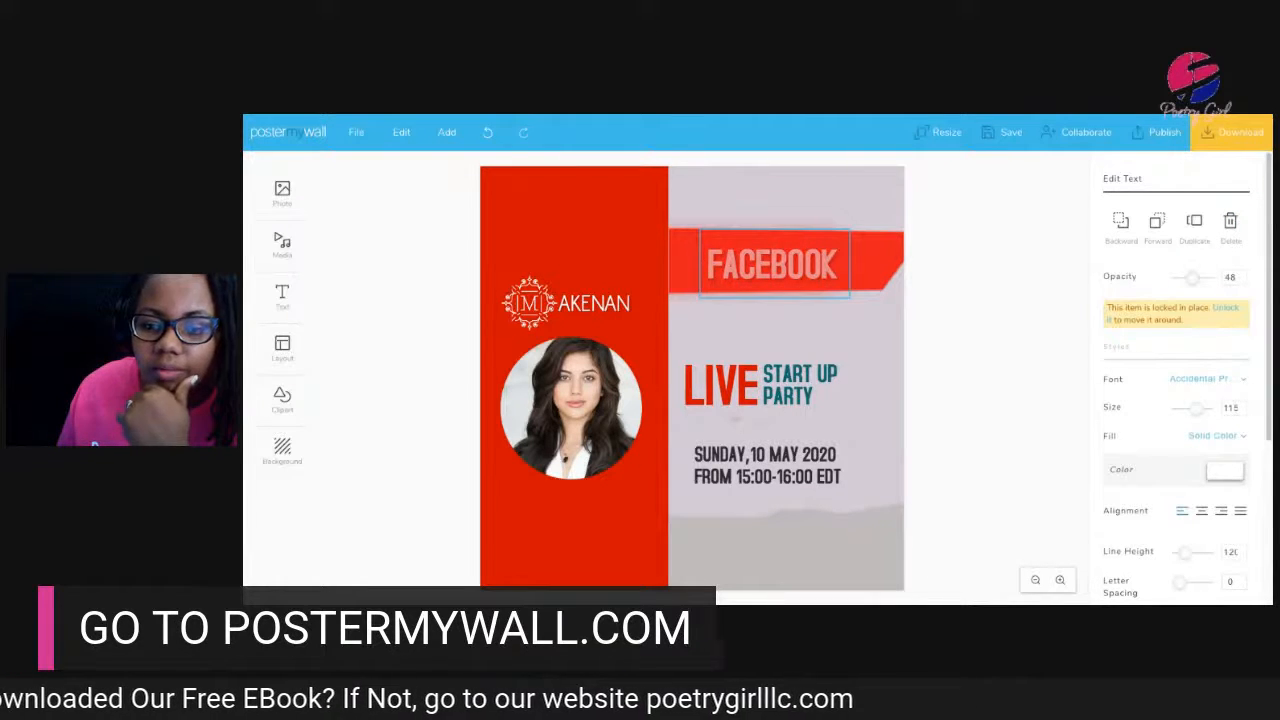
pyautogui.moveTo(1192, 277); pyautogui.dragTo(1210, 279)
# Browse the fonts available for the FACEBOOK text without choosing another one
pyautogui.scroll(-1, 1189, 335)
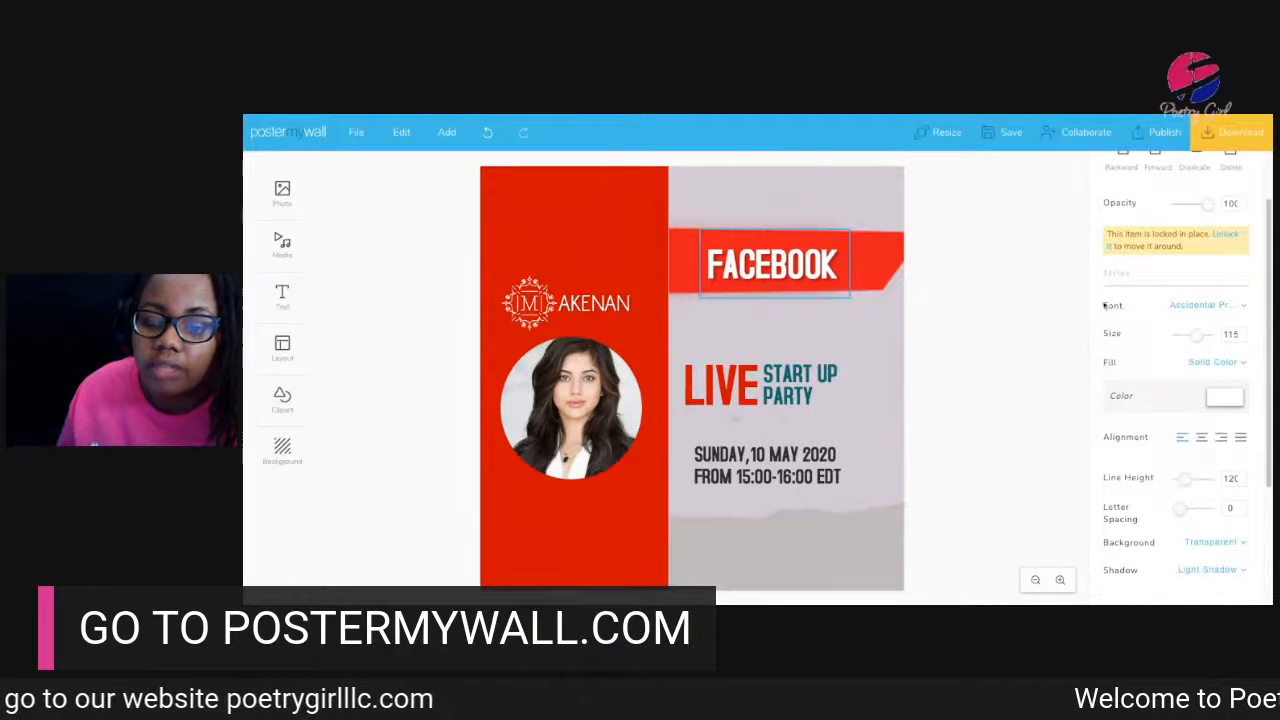
pyautogui.click(1225, 305)
pyautogui.scroll(-10, 1190, 428)
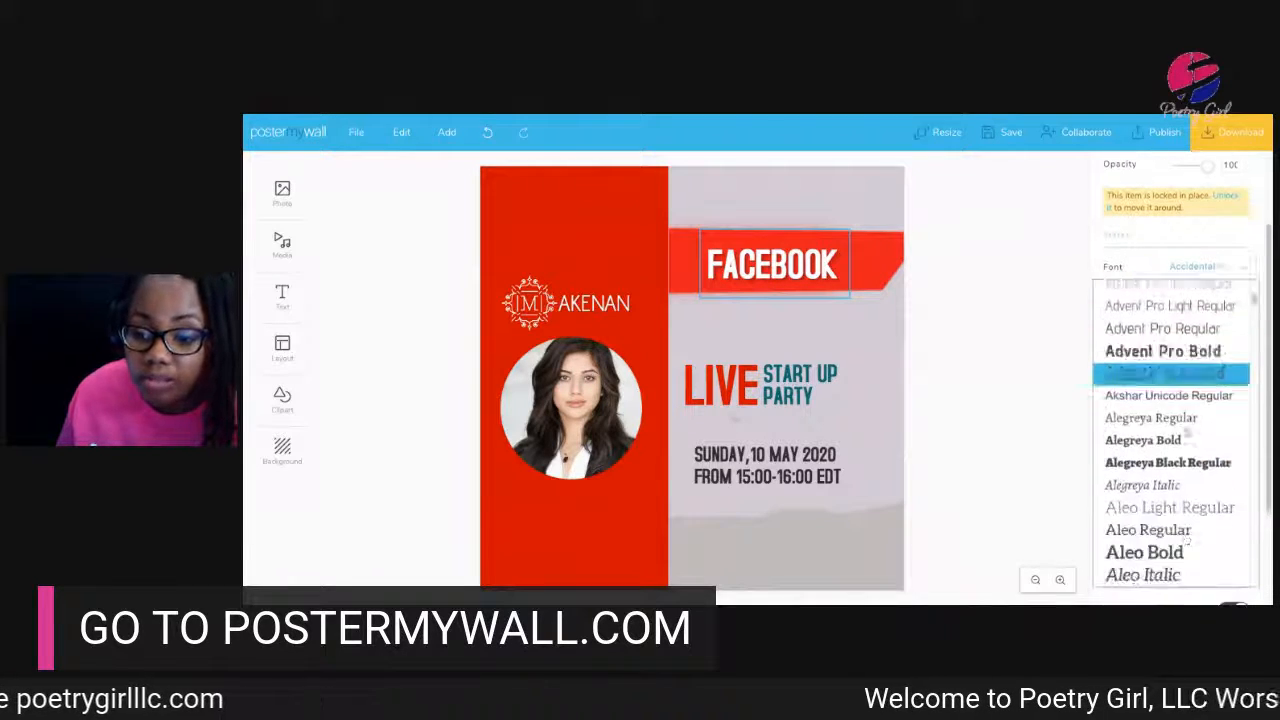
pyautogui.scroll(-5, 1186, 428)
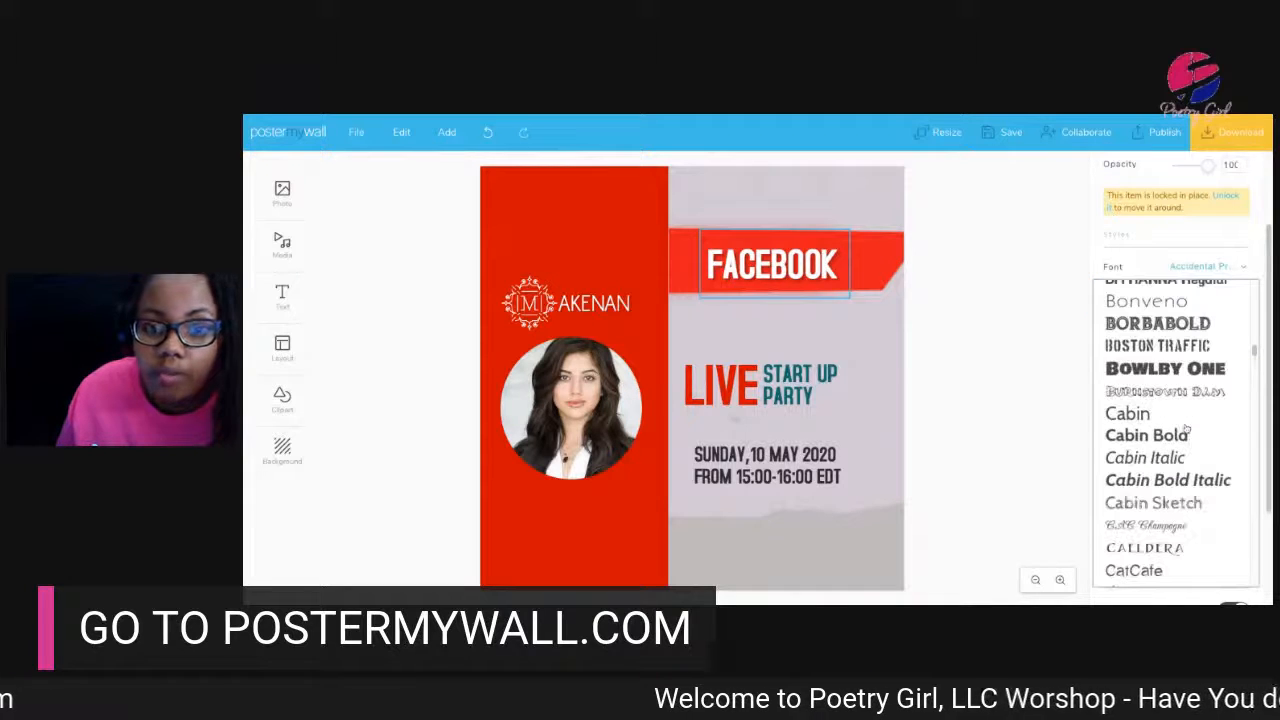
pyautogui.scroll(3, 1186, 428)
pyautogui.scroll(5, 1186, 428)
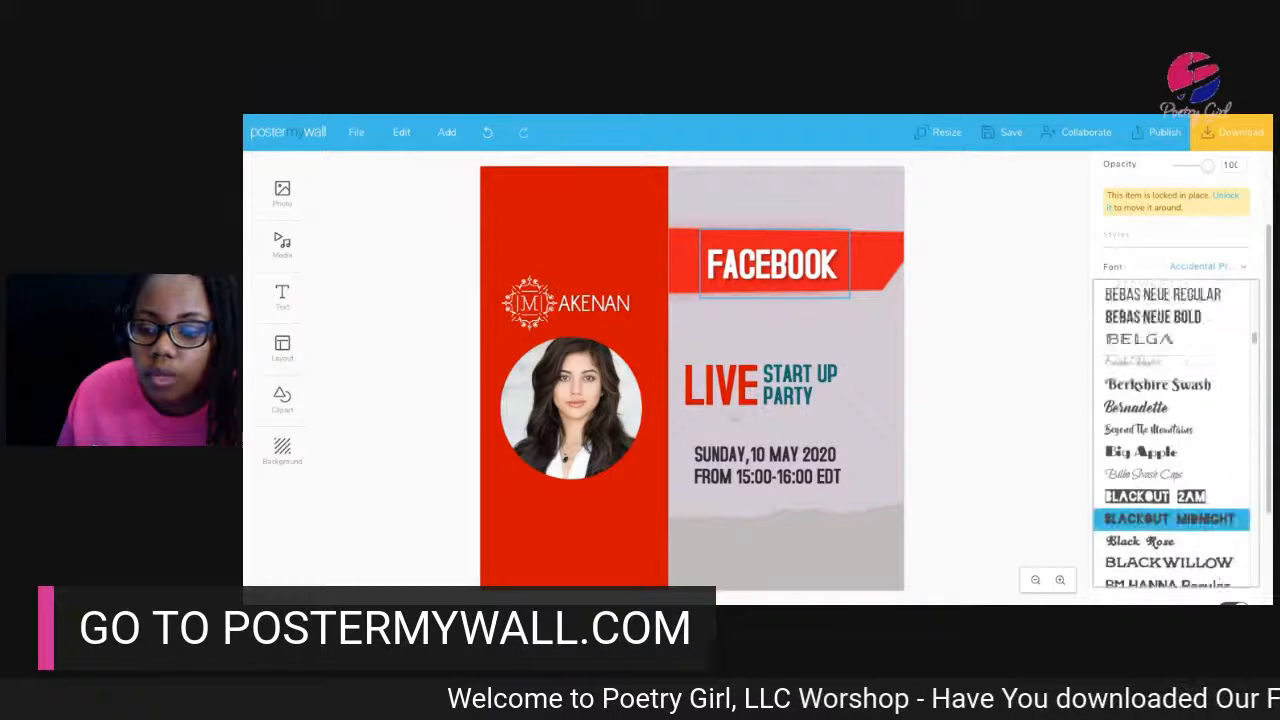
pyautogui.click(1244, 249)
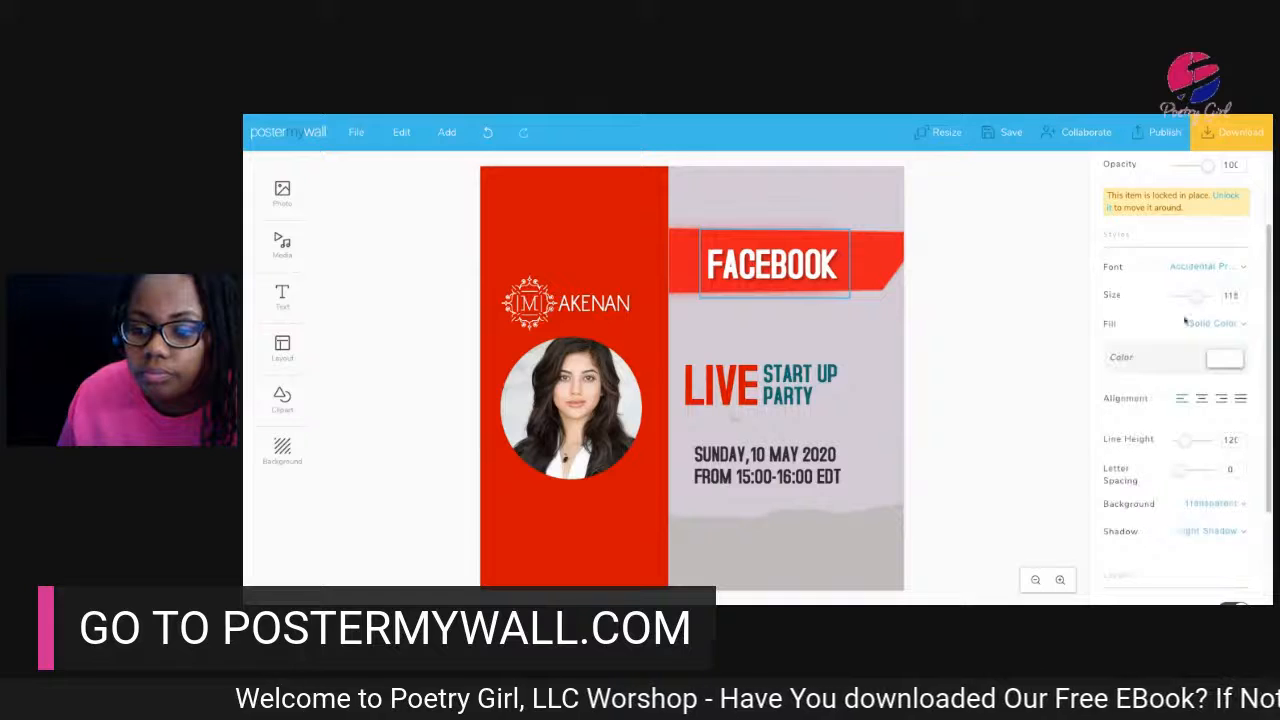
# Keep the FACEBOOK text's fill as Solid Color and change its color to near-black
pyautogui.click(1214, 324)
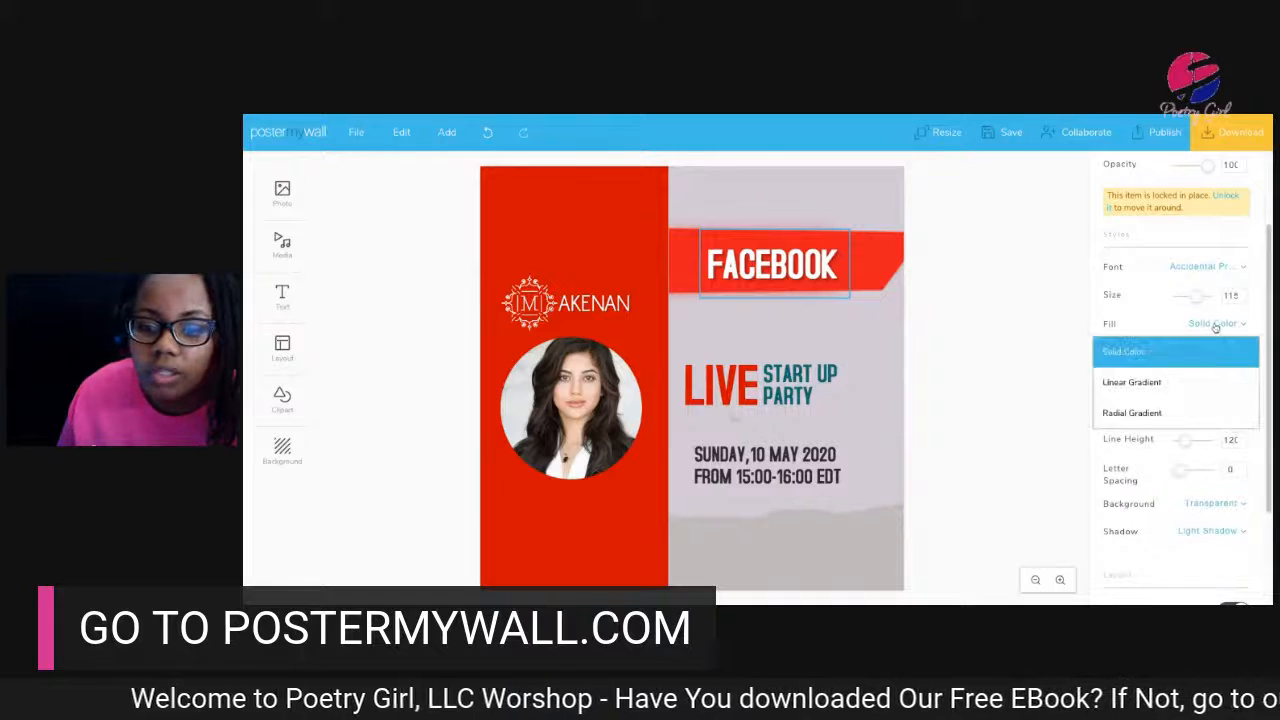
pyautogui.click(1160, 351)
pyautogui.click(1222, 360)
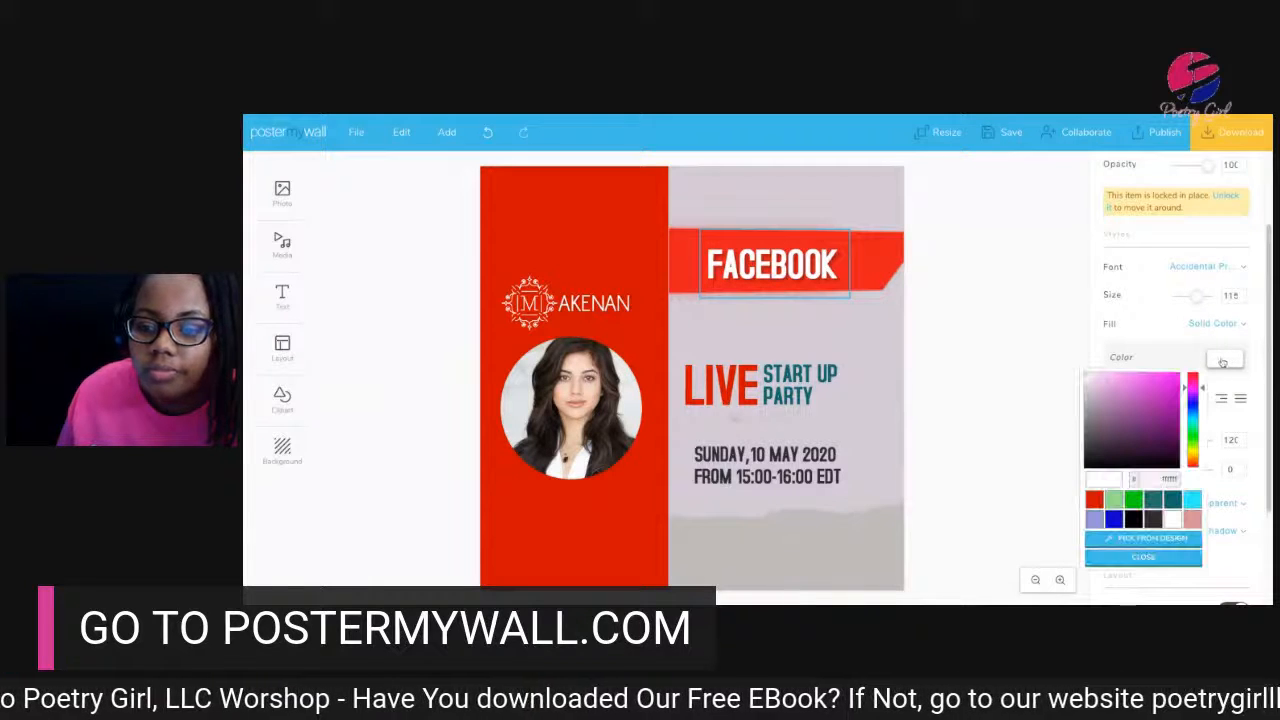
pyautogui.click(1174, 465)
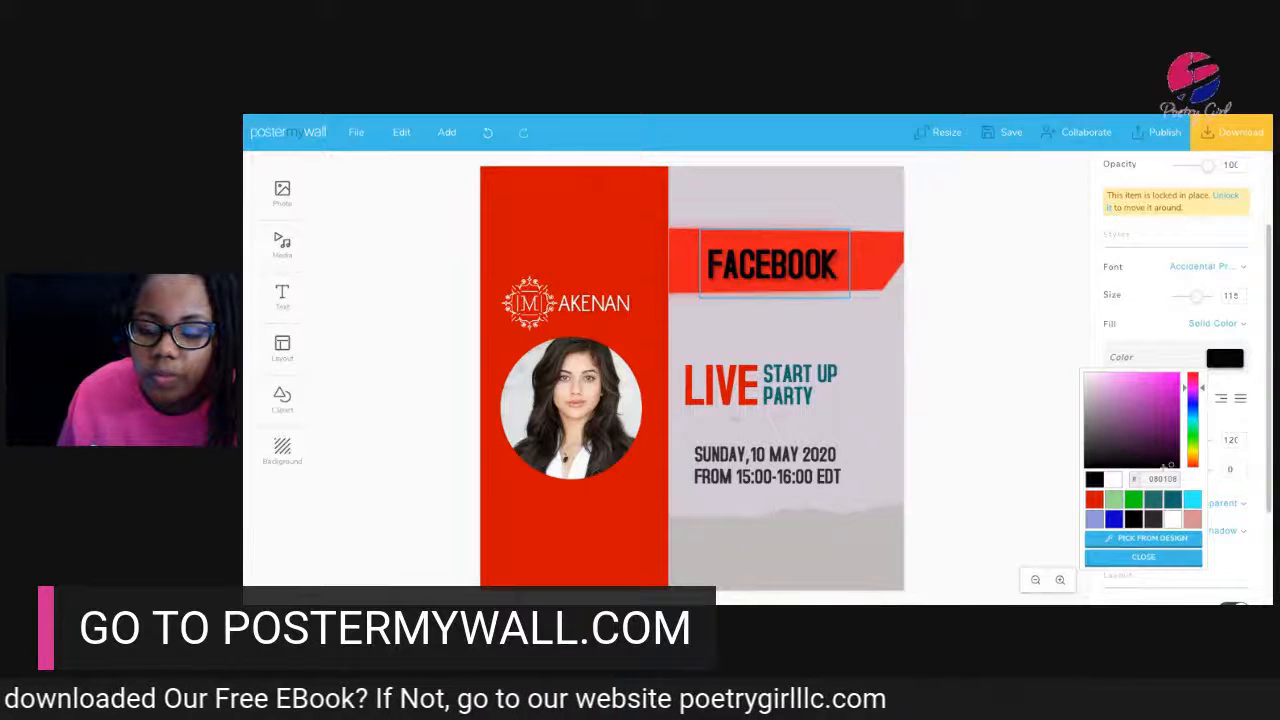
# Change the FACEBOOK text's color back to white and center-align the text
pyautogui.click(1172, 518)
pyautogui.click(1035, 313)
pyautogui.click(1035, 313)
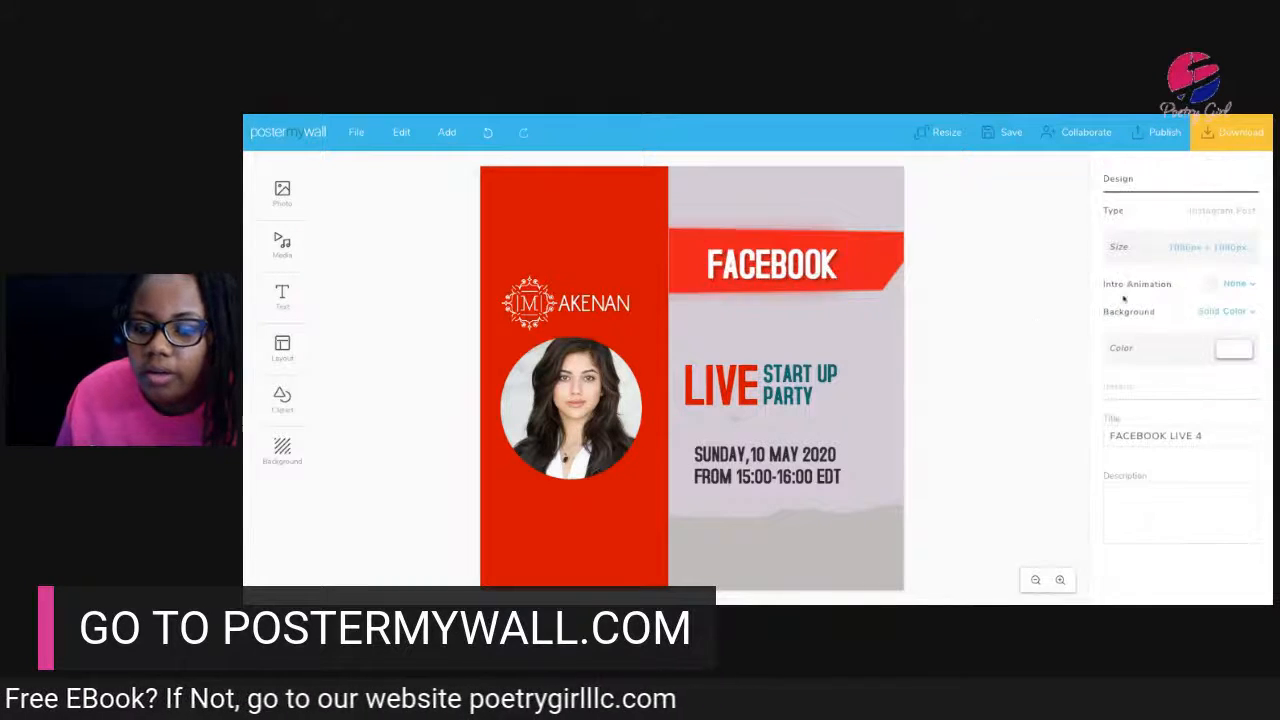
pyautogui.click(830, 258)
pyautogui.scroll(-1, 1192, 292)
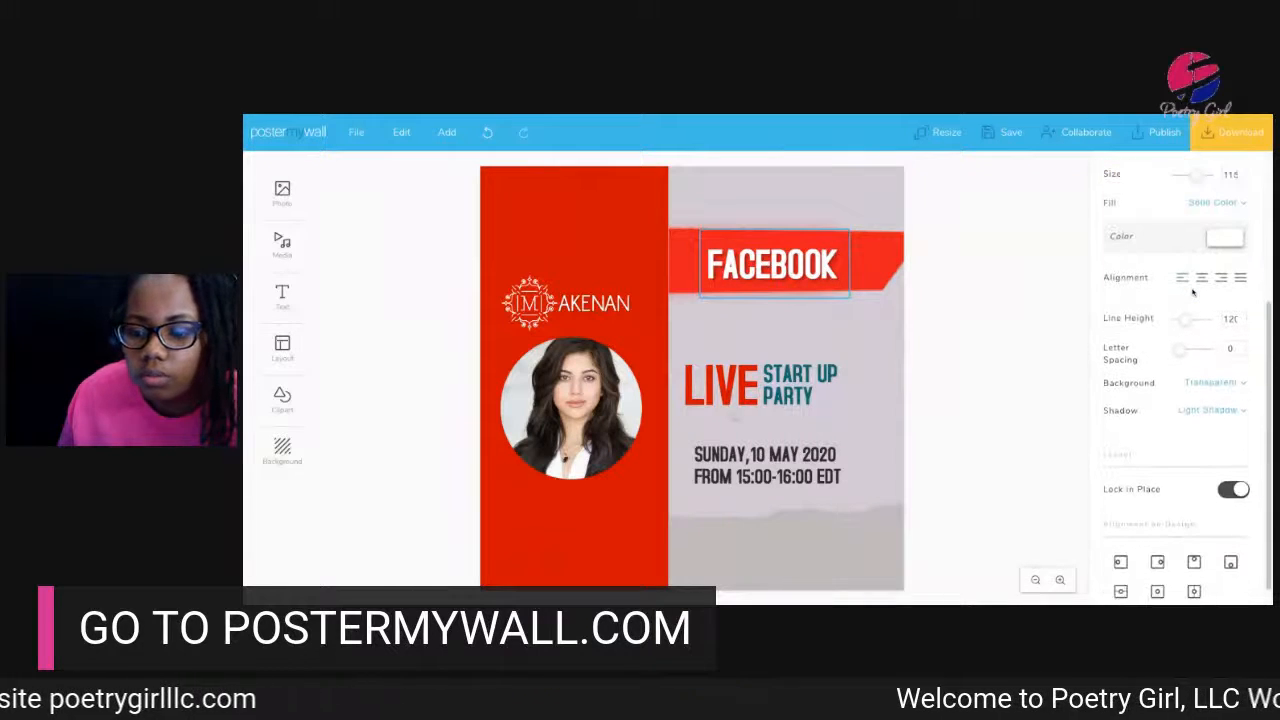
pyautogui.click(1203, 270)
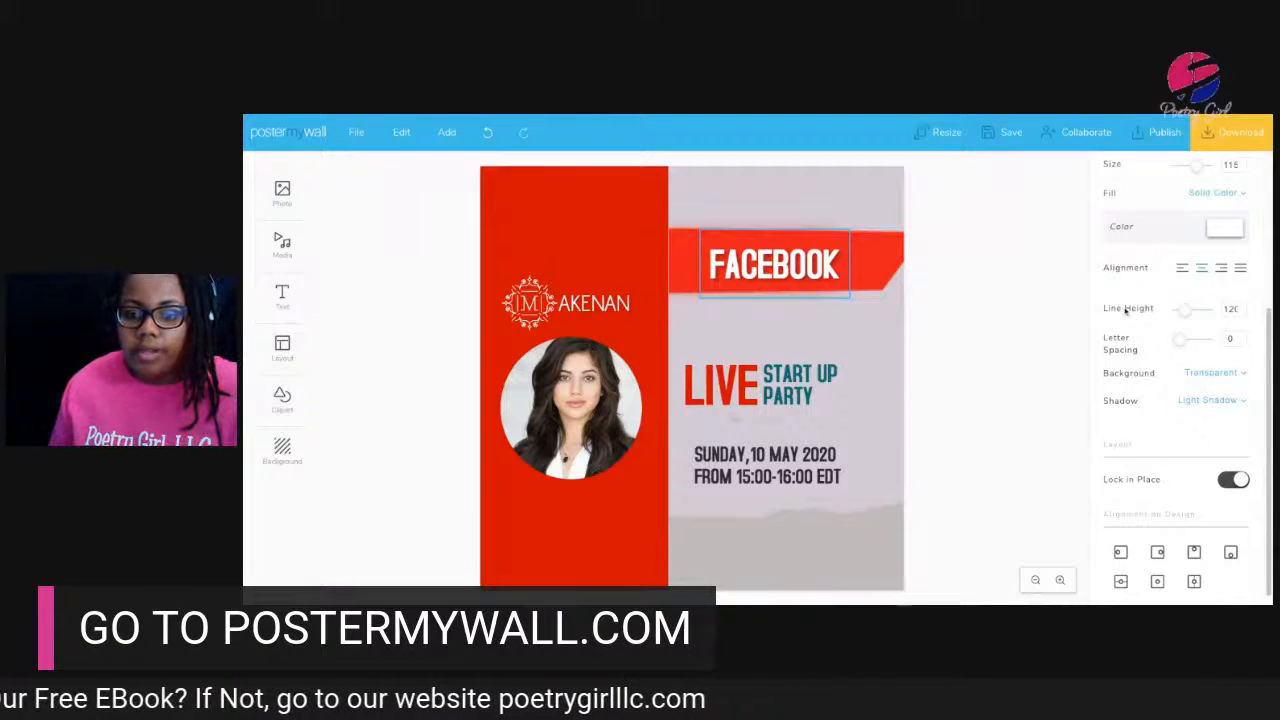
# Set the FACEBOOK text's line height to 140 and add a second line reading LIVE
pyautogui.moveTo(1188, 313); pyautogui.dragTo(1187, 310)
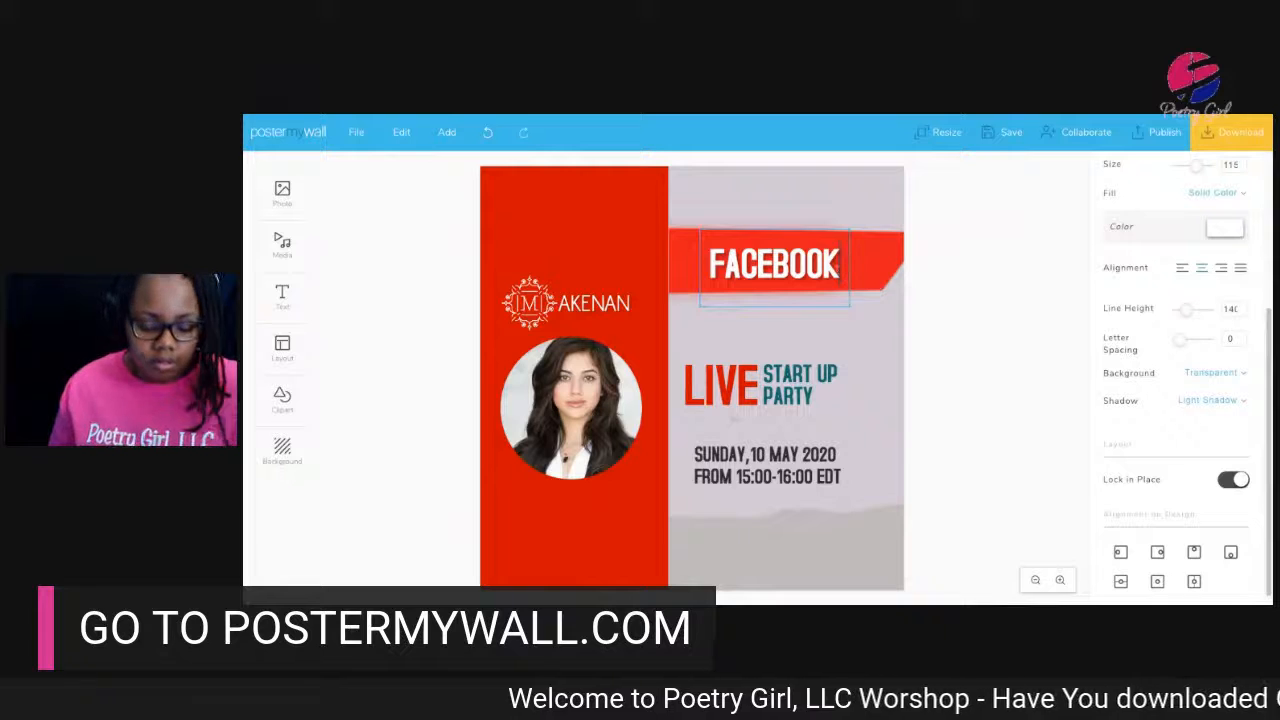
pyautogui.press('Return')
pyautogui.write('LUVE')
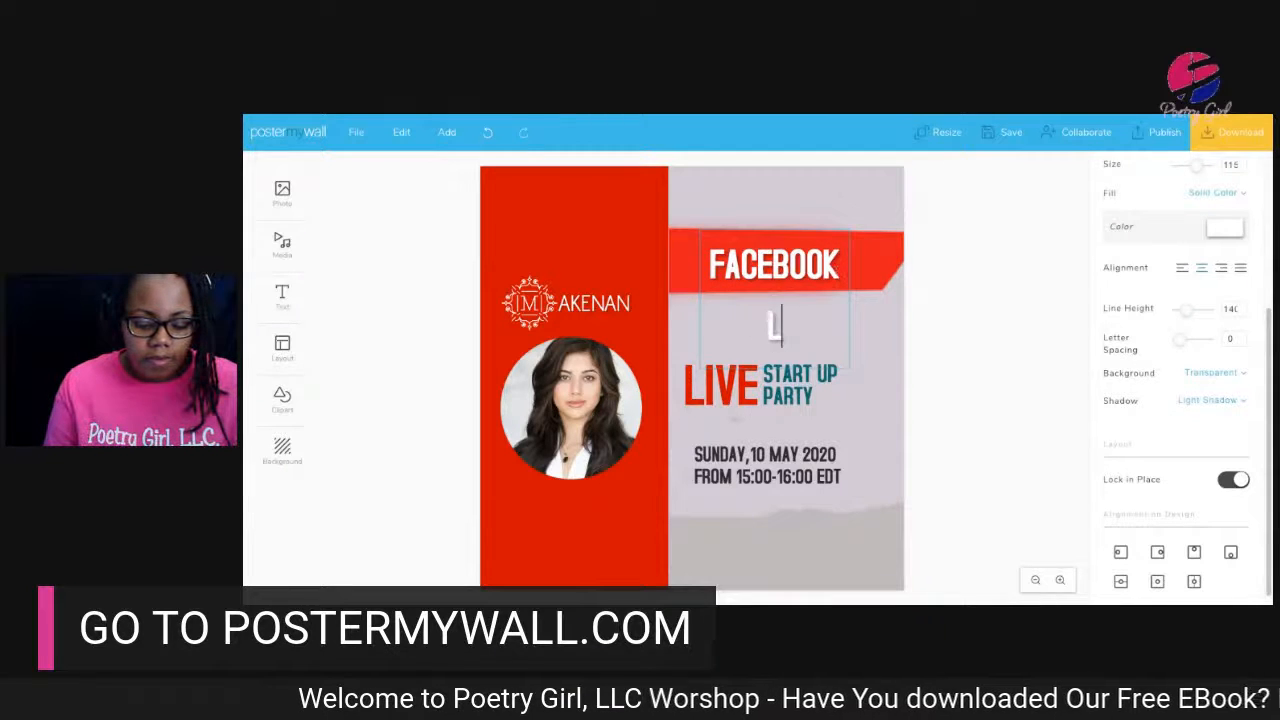
pyautogui.press('BackSpace')
pyautogui.press('BackSpace')
pyautogui.press('BackSpace')
pyautogui.write('IVE')
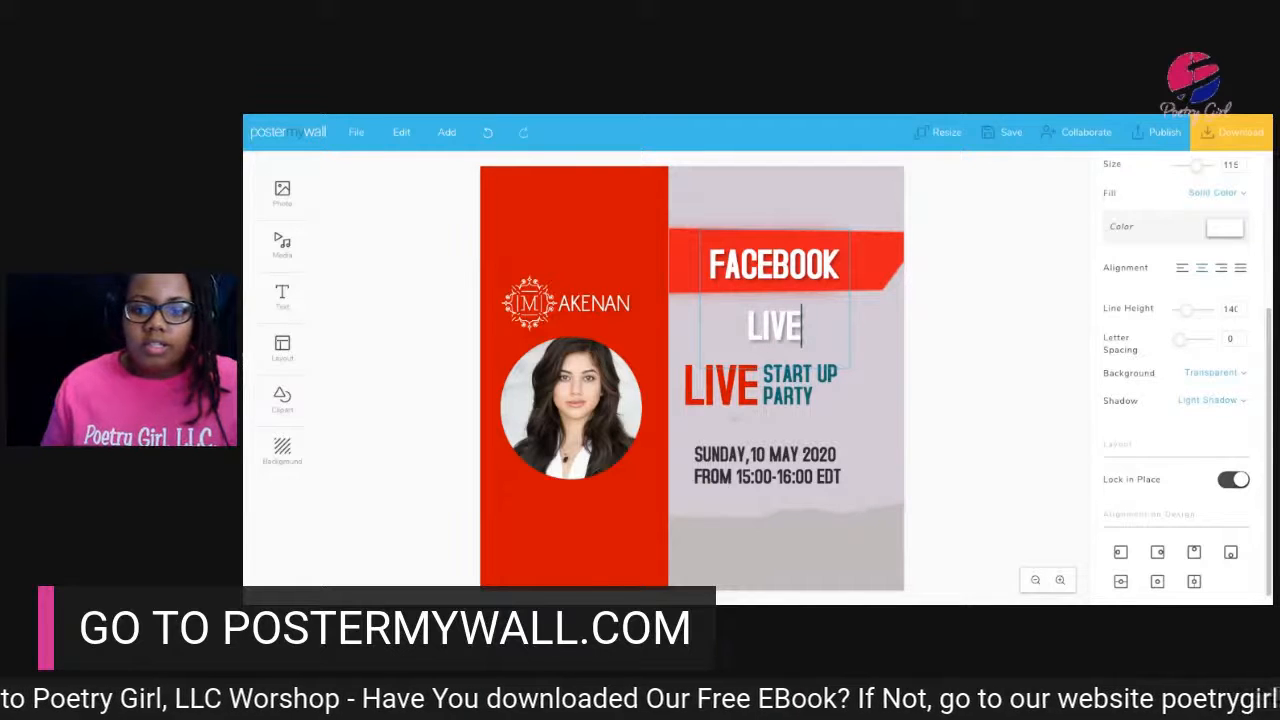
# Reduce the line height of the FACEBOOK LIVE text to 100
pyautogui.click(1185, 312)
pyautogui.moveTo(1186, 311); pyautogui.dragTo(1184, 311)
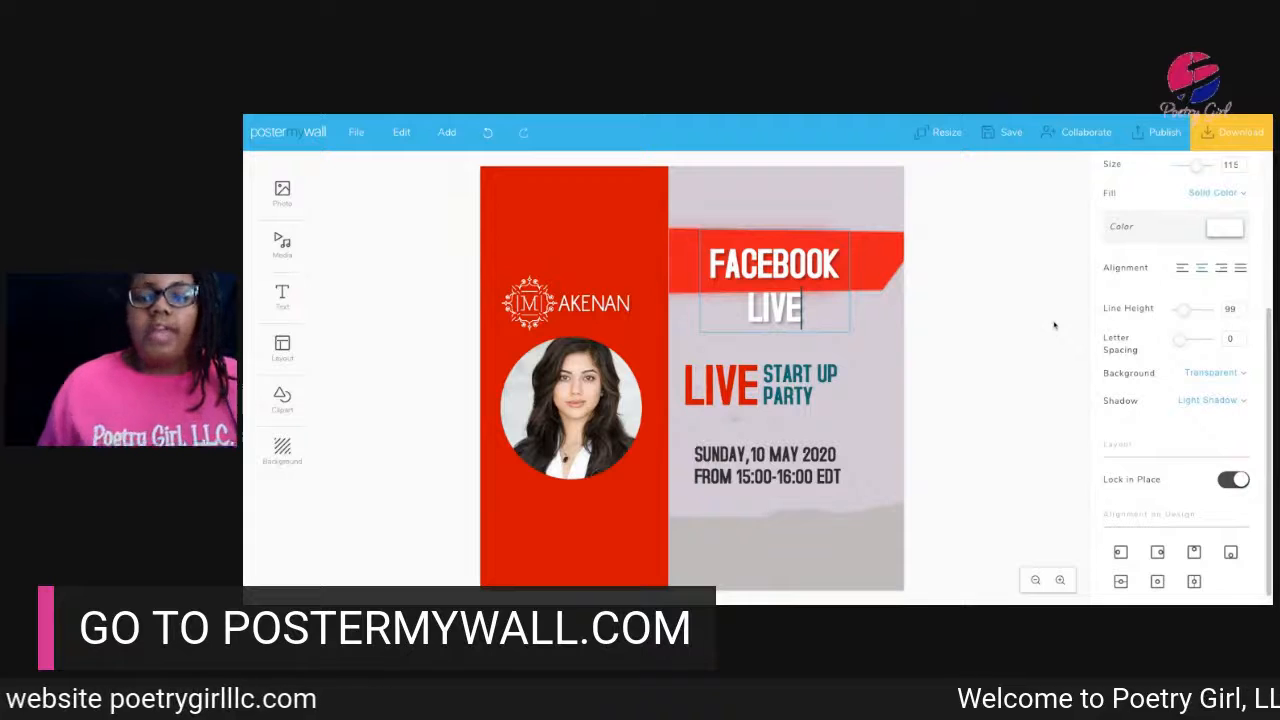
pyautogui.press('Right')
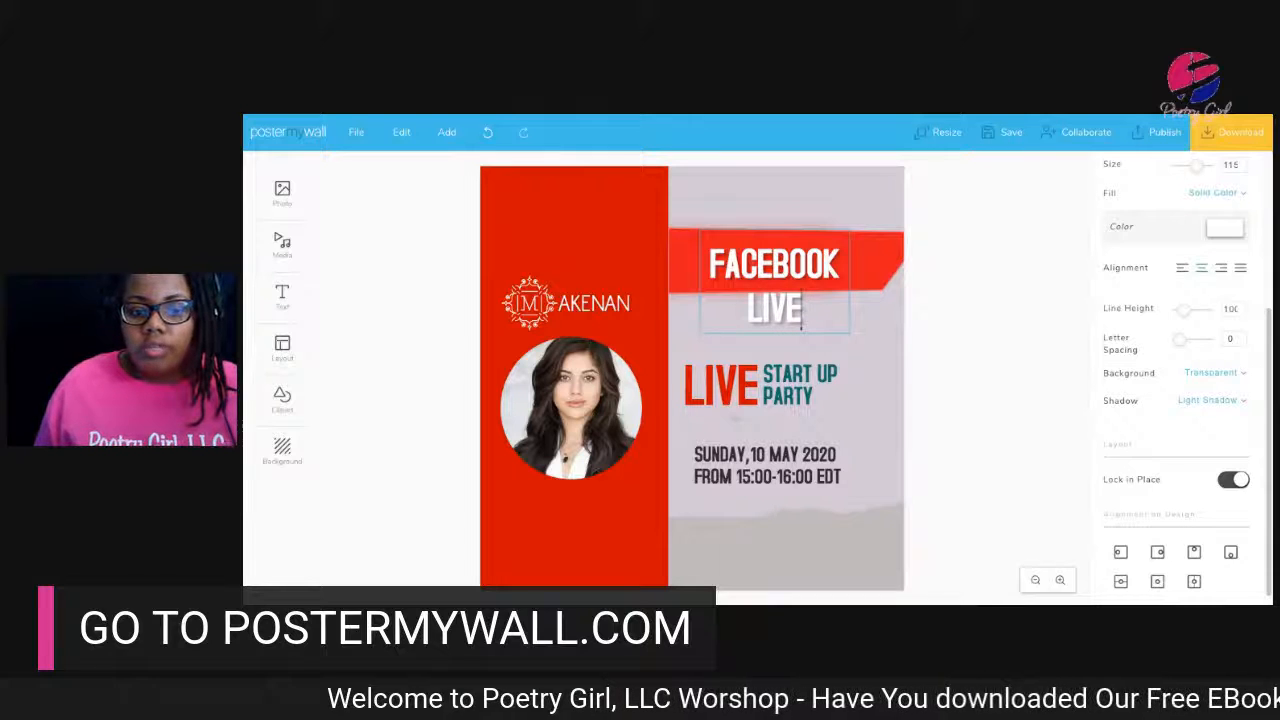
# Remove the added LIVE line so that the text box holds only FACEBOOK, undoing any deletion of the whole box
pyautogui.press('Delete')
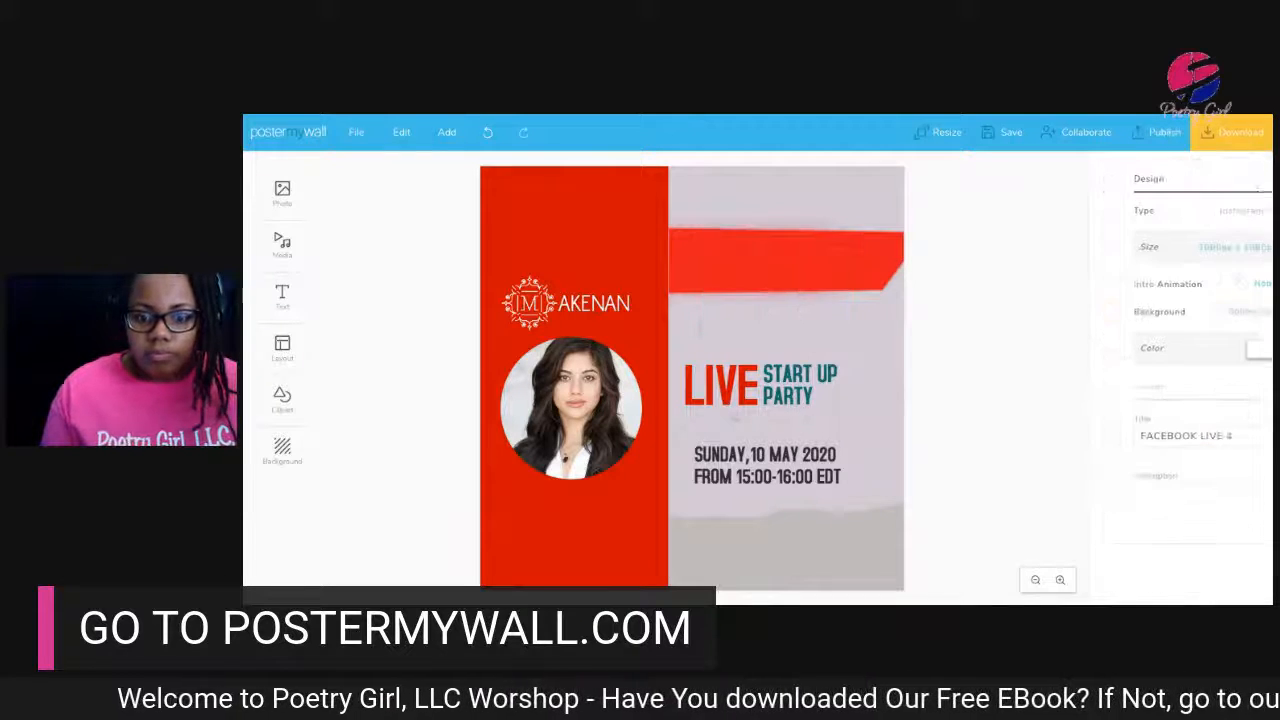
pyautogui.click(487, 132)
pyautogui.click(787, 312)
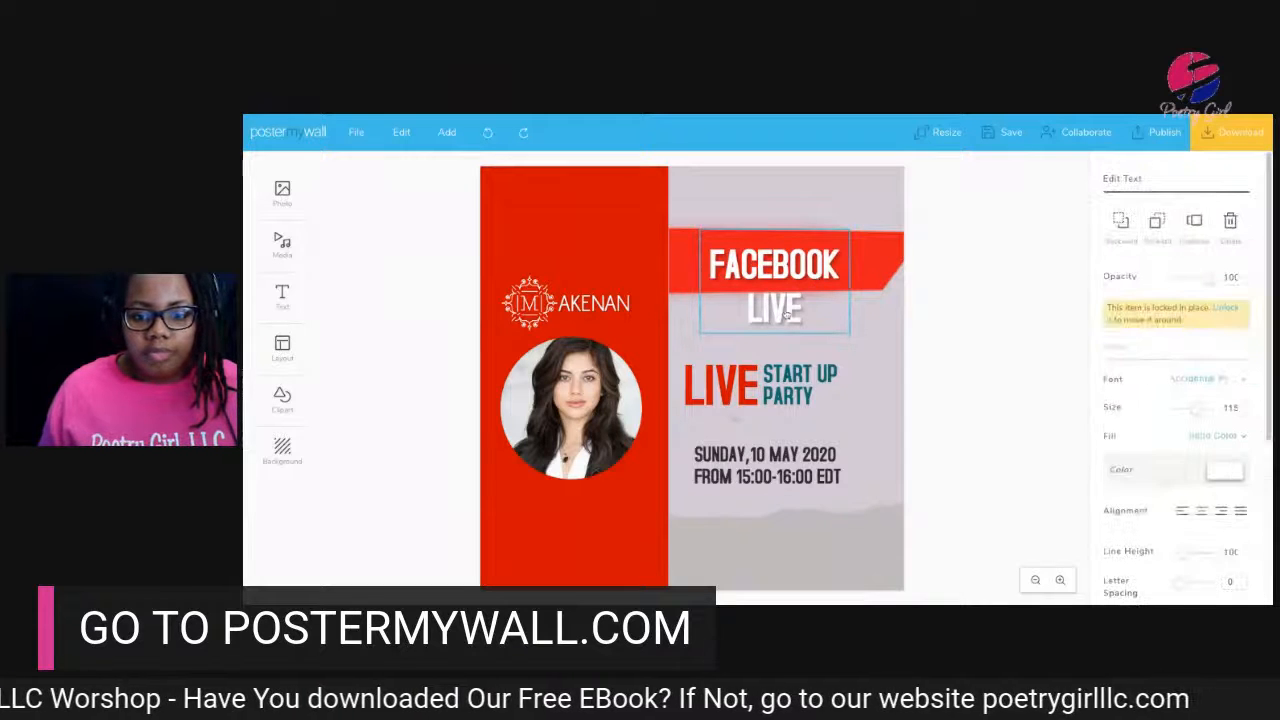
pyautogui.doubleClick(787, 312)
pyautogui.press('BackSpace')
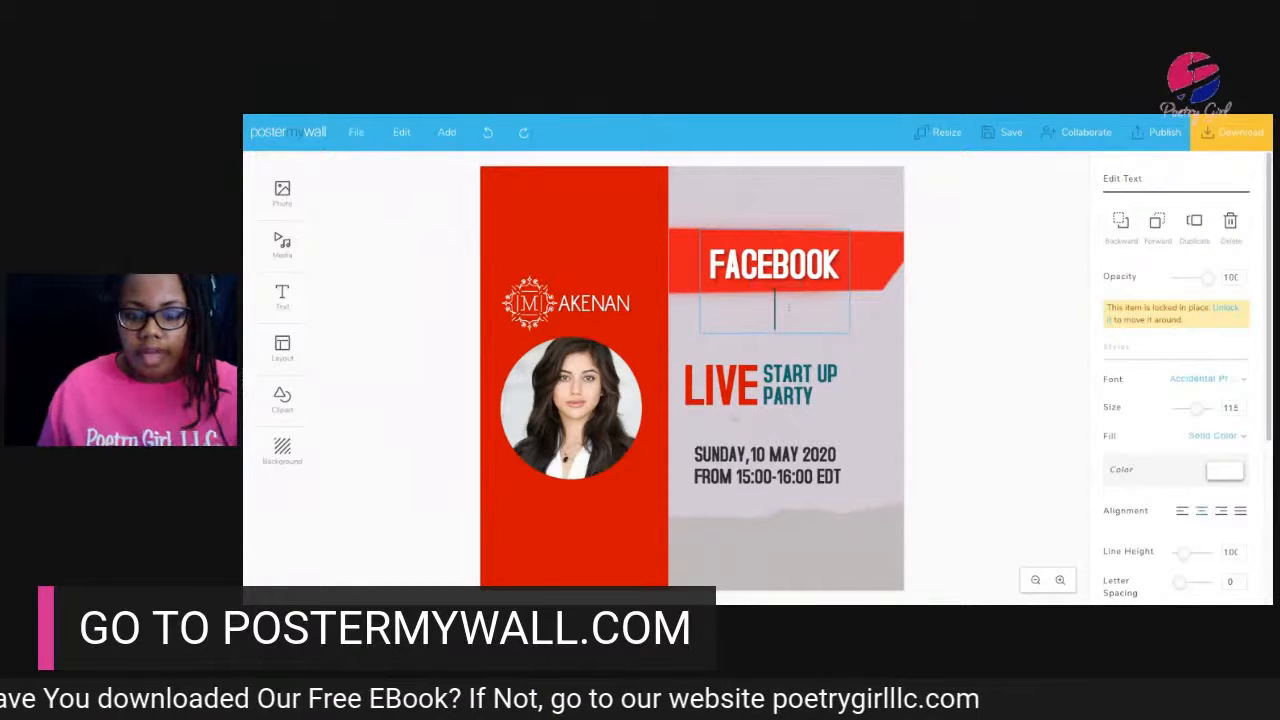
pyautogui.press('BackSpace')
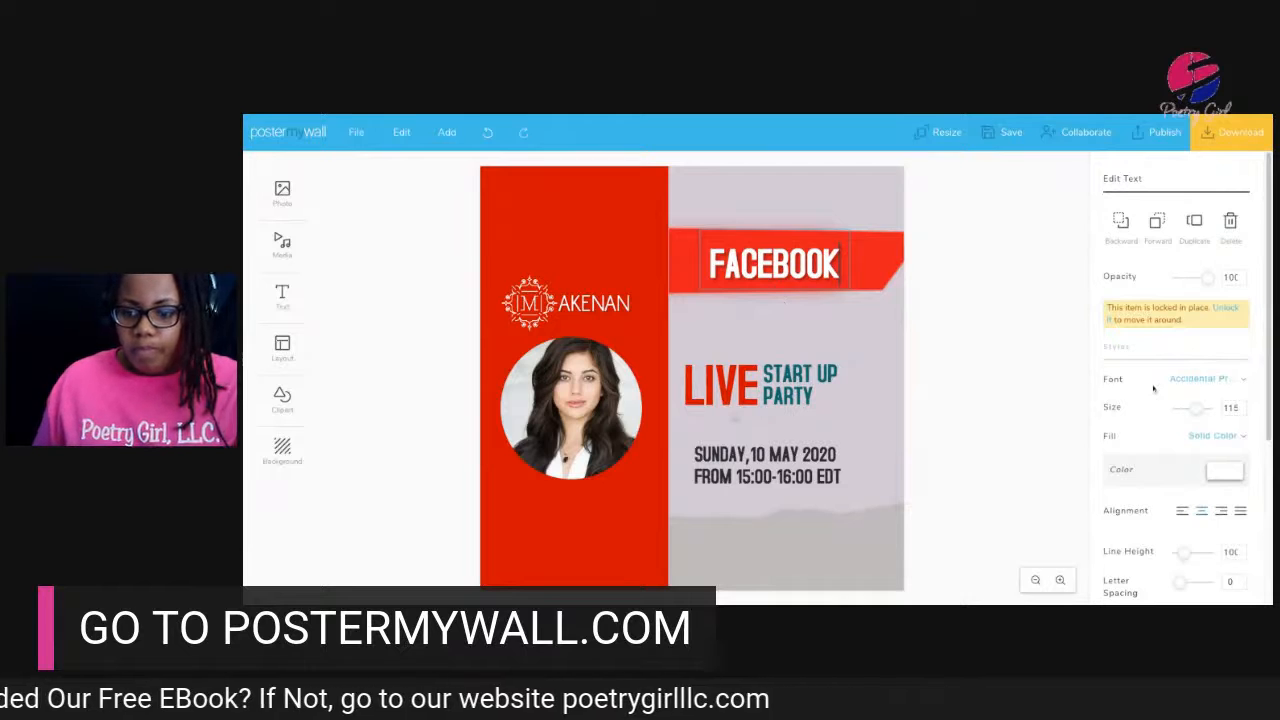
pyautogui.scroll(-4, 1207, 506)
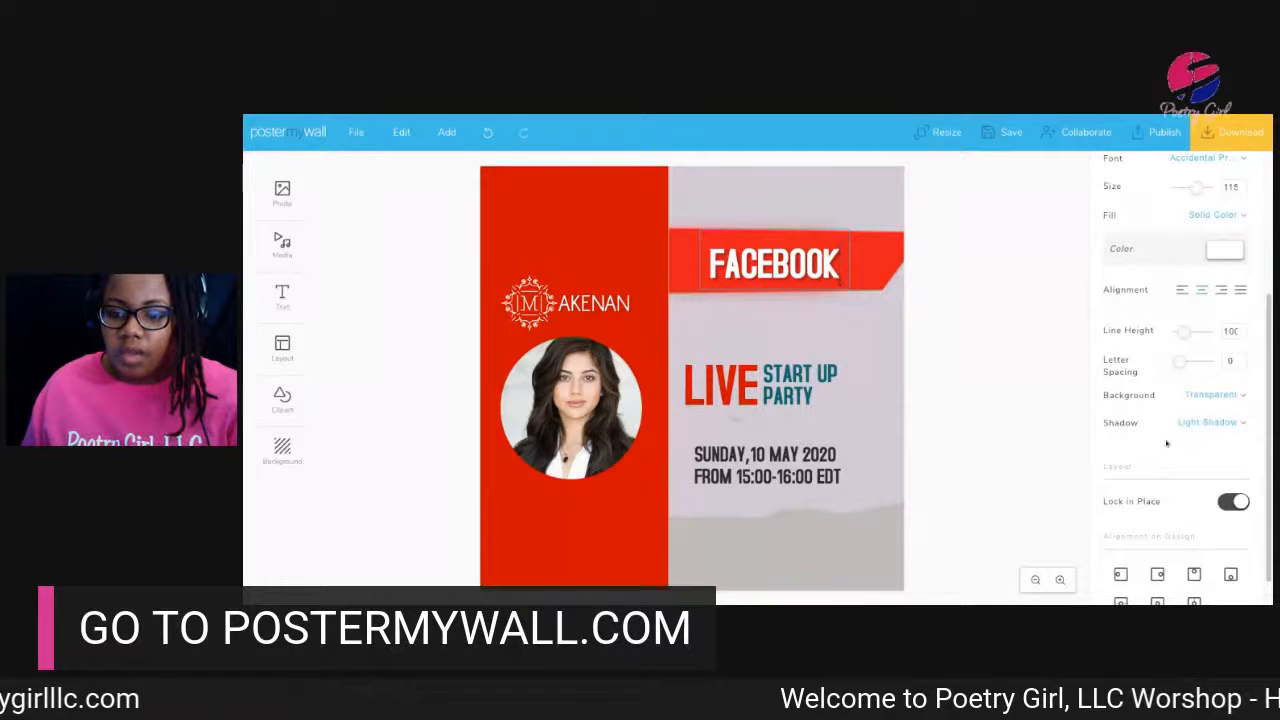
pyautogui.scroll(-1, 1177, 456)
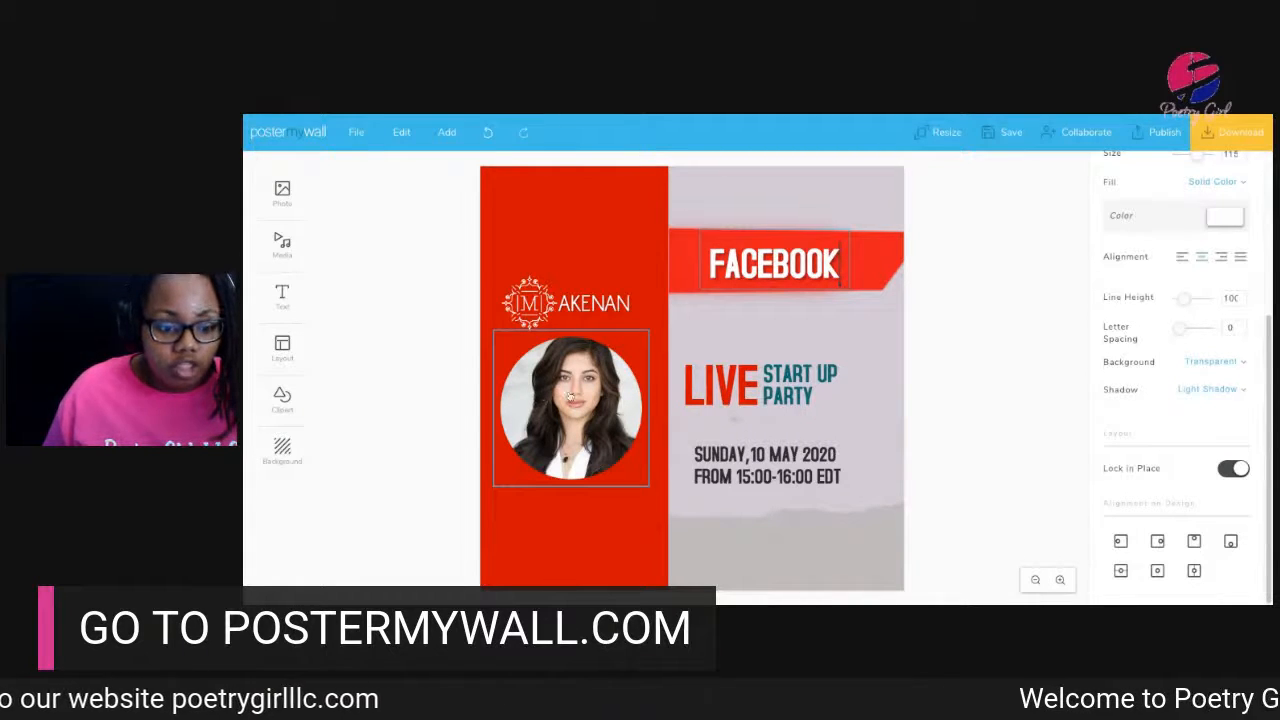
# Replace the circular portrait with the first sideways selfie from My Photos, cropped with the frame shifted toward the head
pyautogui.click(570, 397)
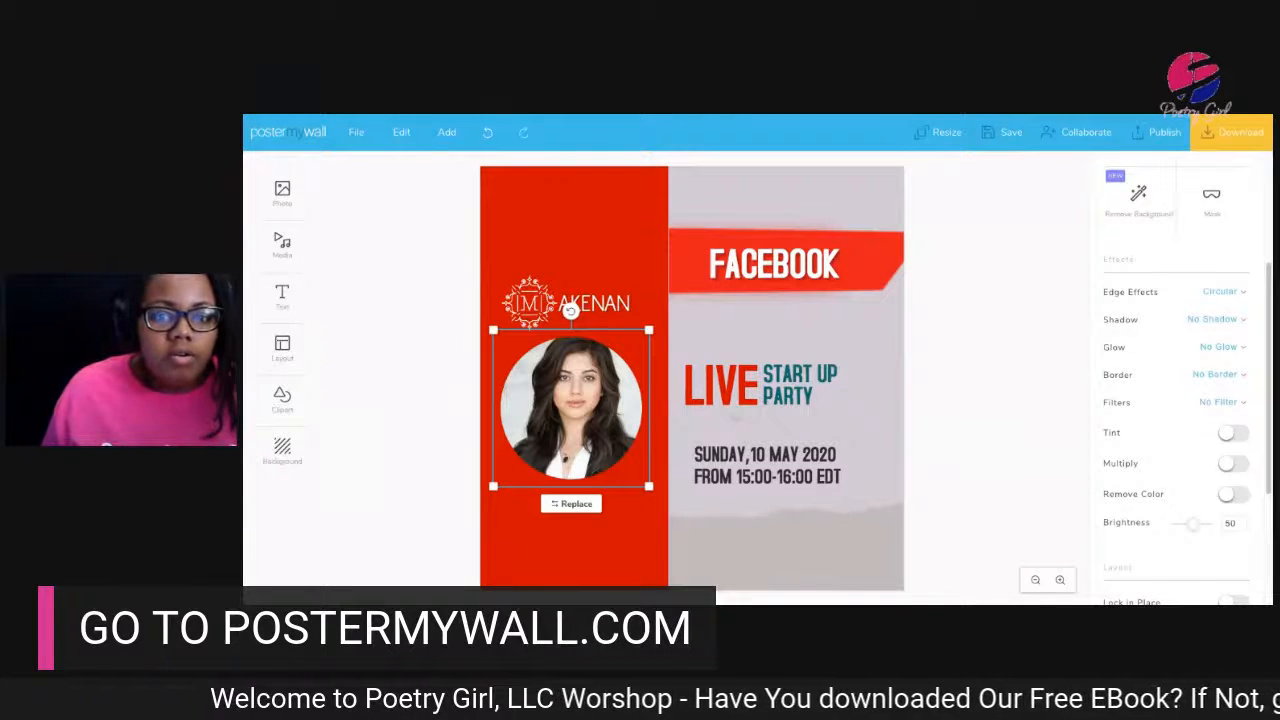
pyautogui.click(571, 503)
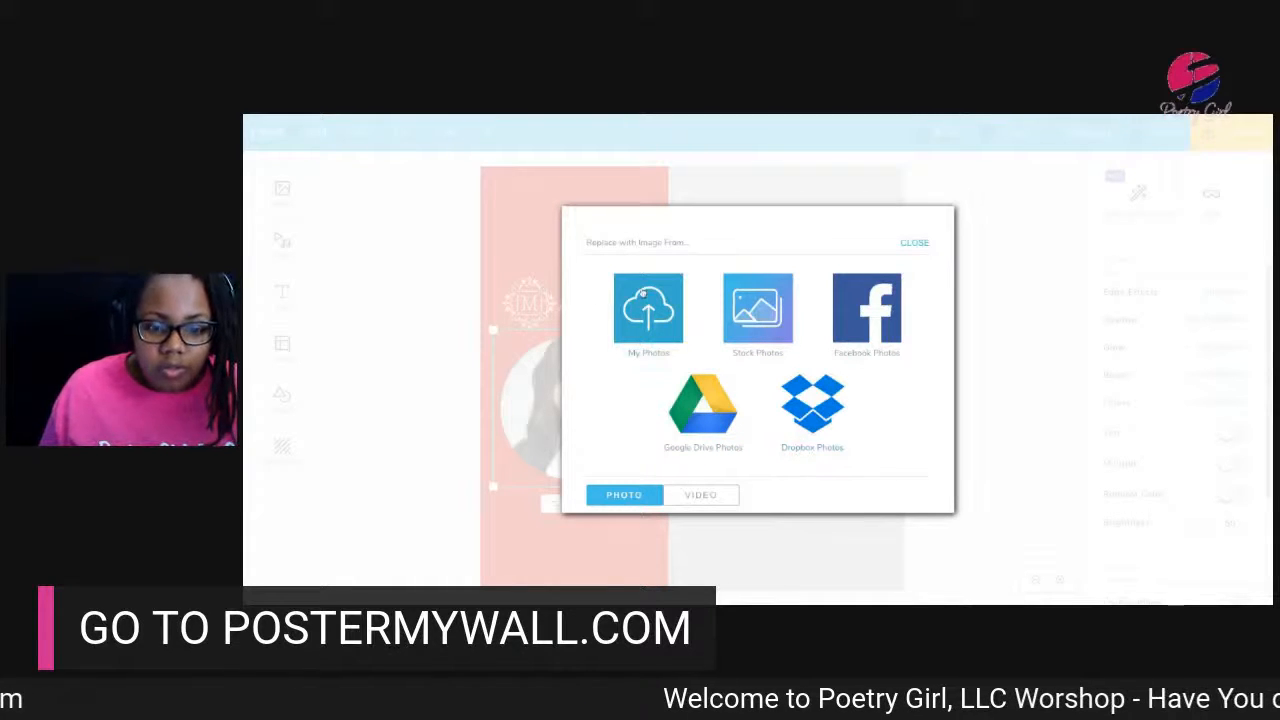
pyautogui.click(643, 291)
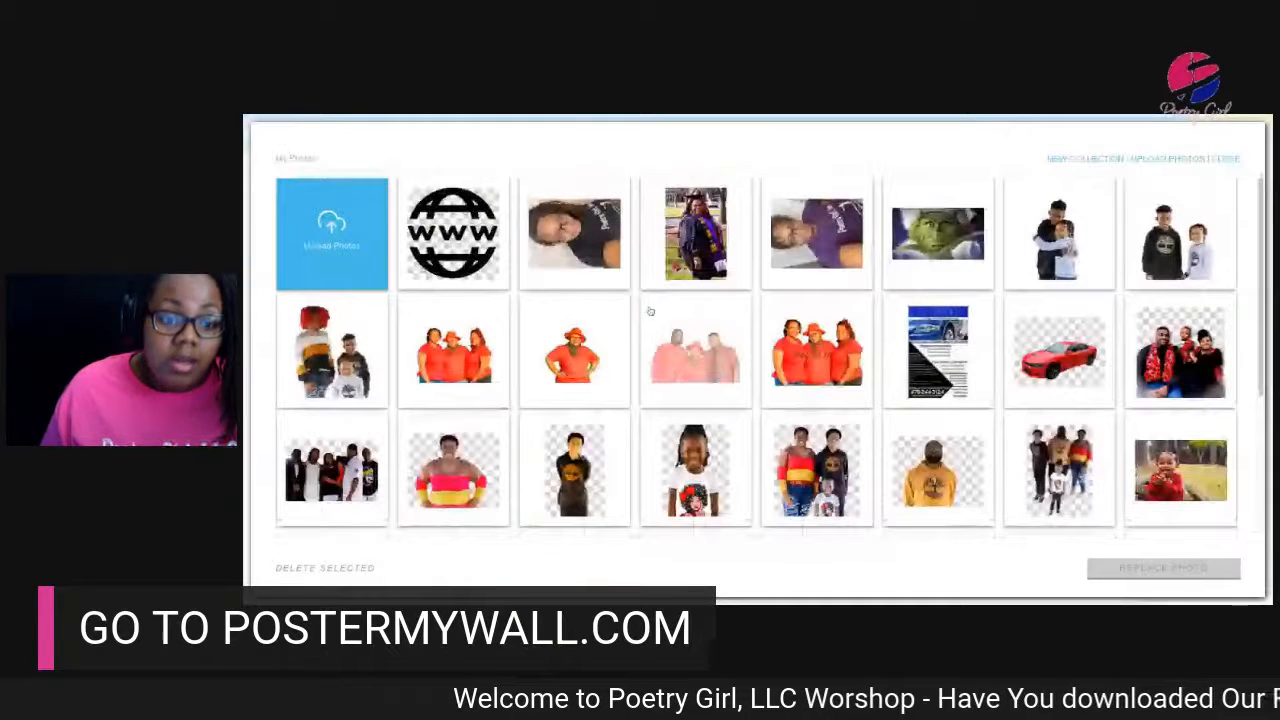
pyautogui.scroll(-3, 657, 370)
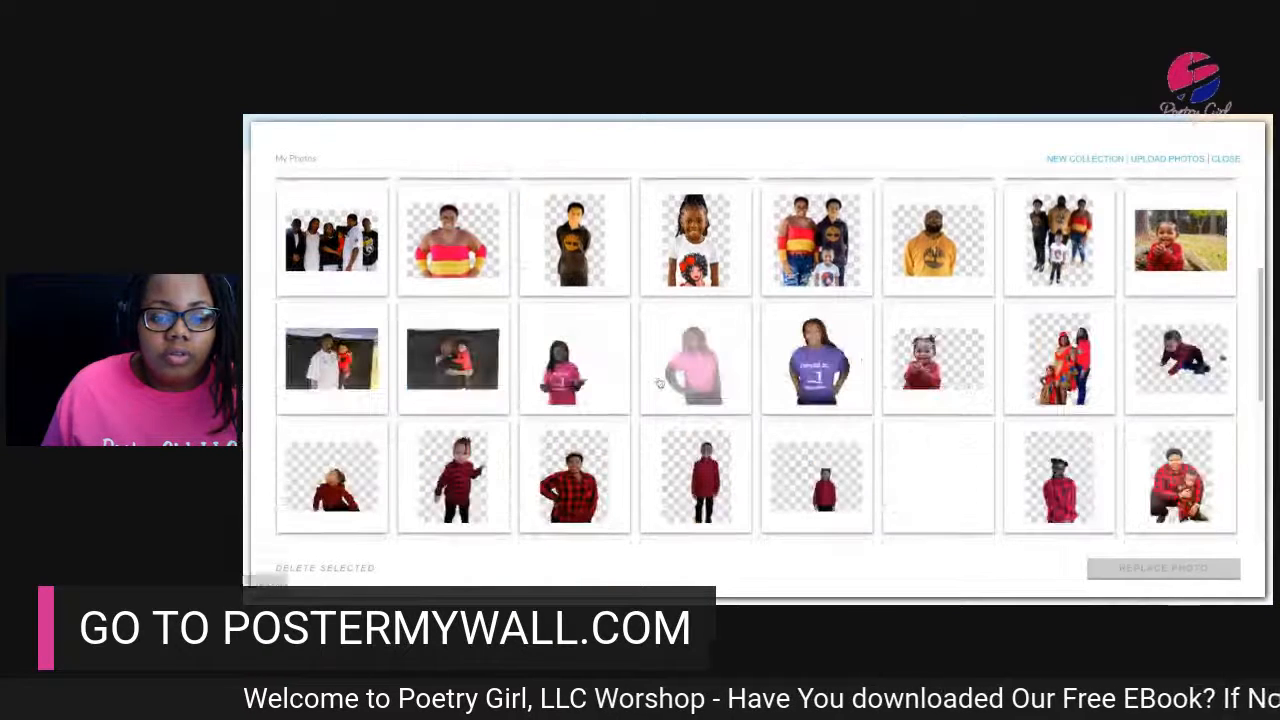
pyautogui.scroll(-1, 659, 383)
pyautogui.scroll(-10, 659, 383)
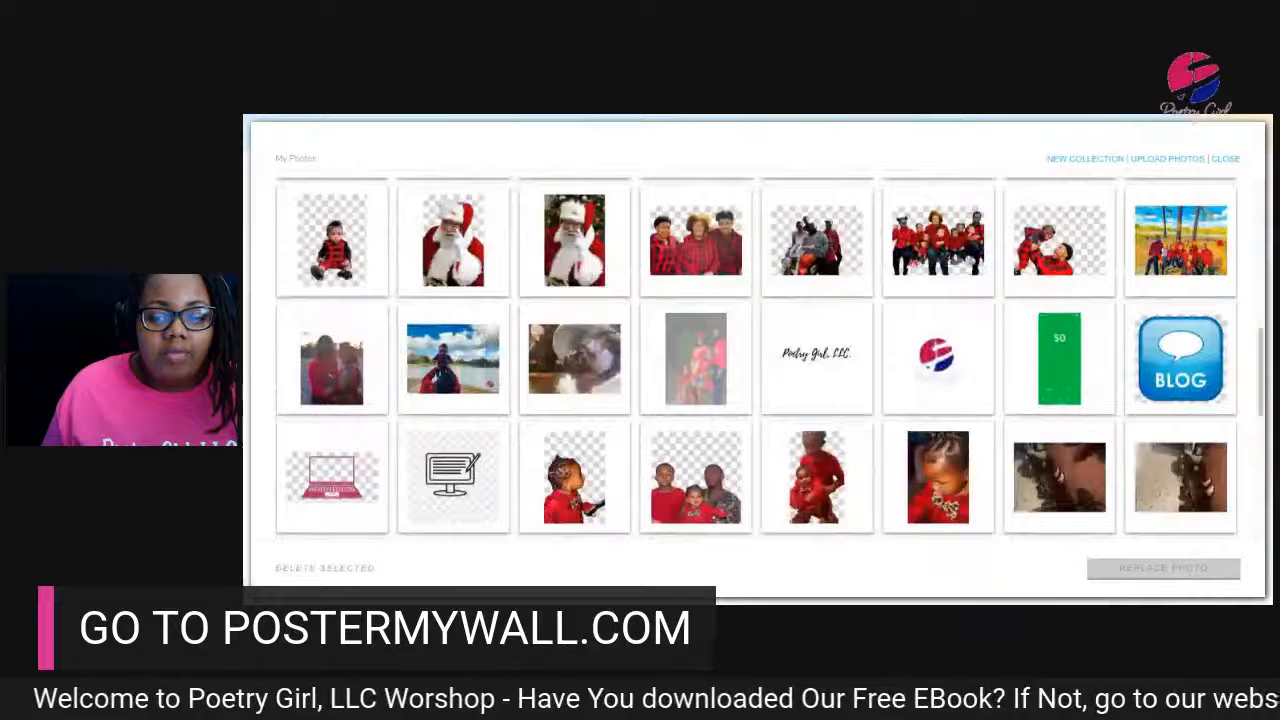
pyautogui.scroll(-3, 759, 360)
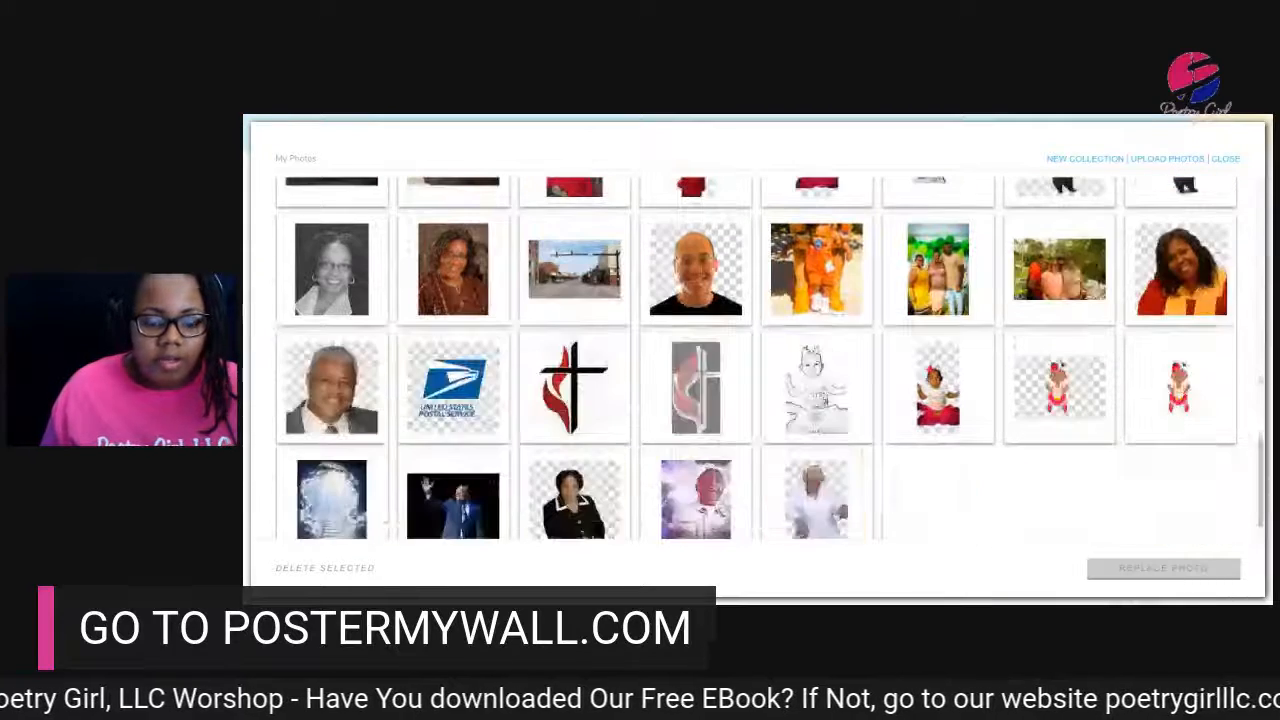
pyautogui.scroll(-5, 759, 360)
pyautogui.scroll(-3, 759, 360)
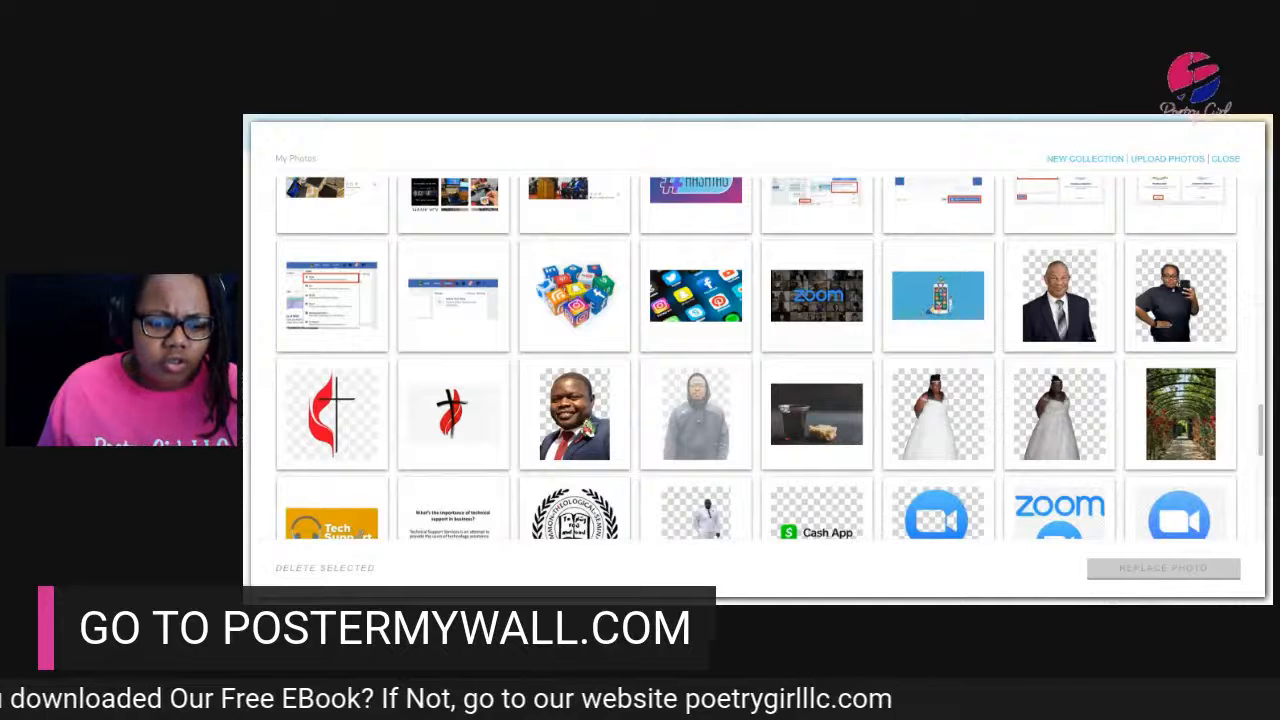
pyautogui.scroll(15, 757, 360)
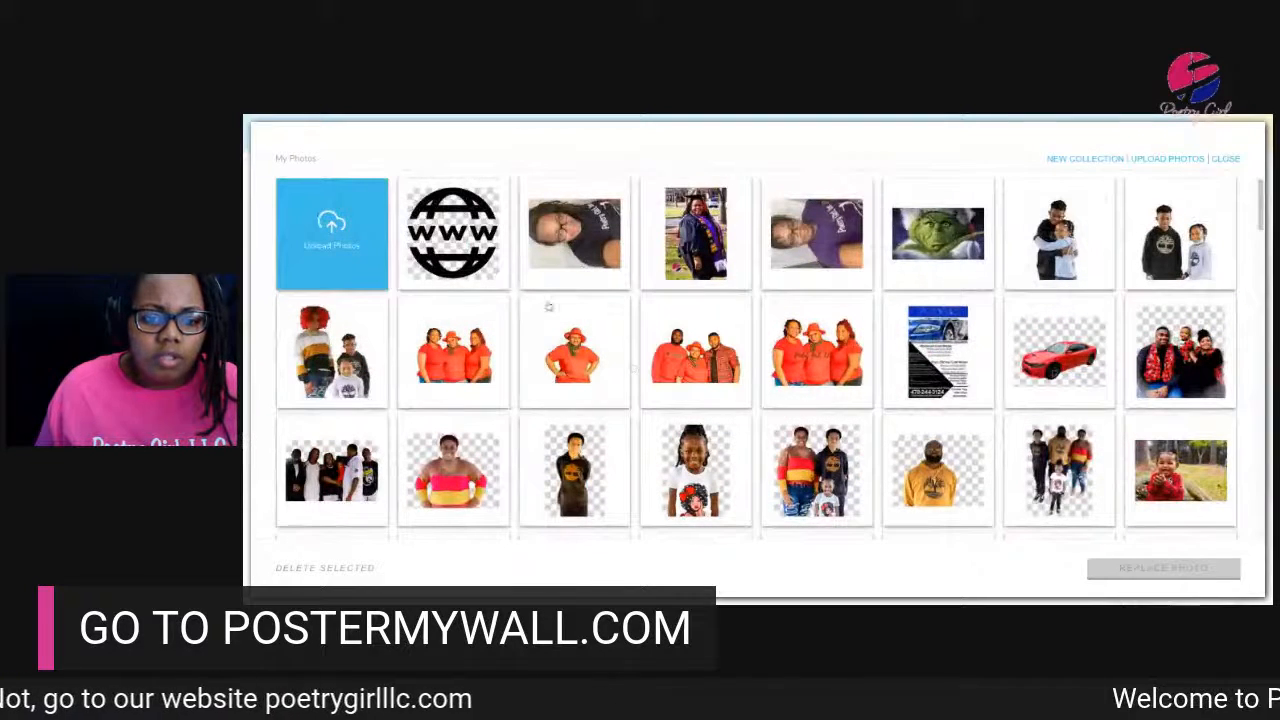
pyautogui.click(574, 240)
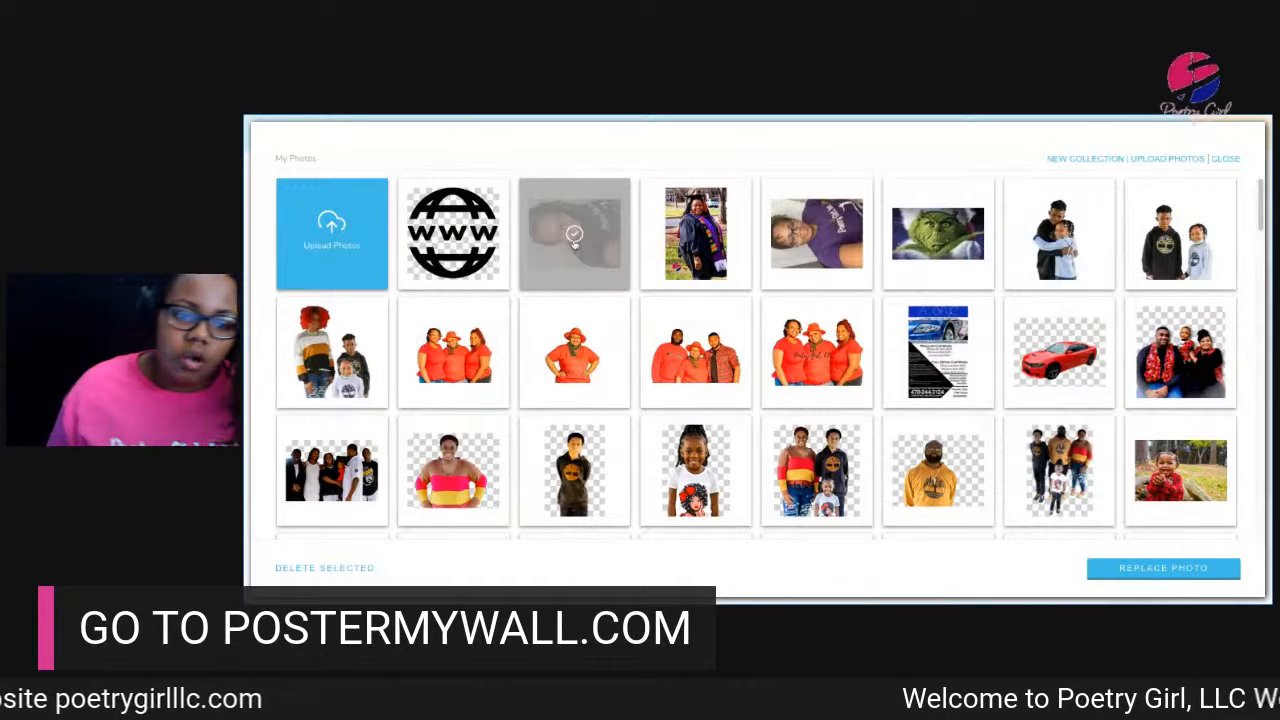
pyautogui.click(1188, 568)
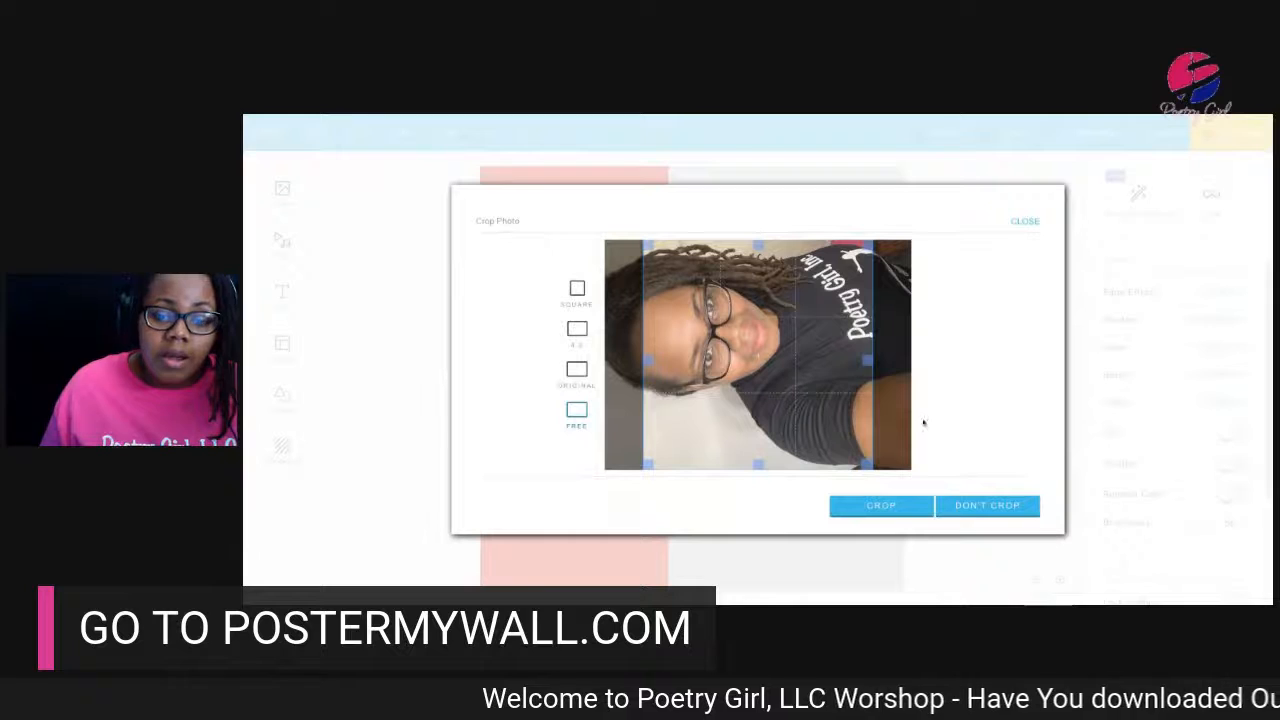
pyautogui.moveTo(840, 391)
pyautogui.mouseDown()
pyautogui.moveTo(803, 391)
pyautogui.moveTo(822, 391)
pyautogui.mouseUp()
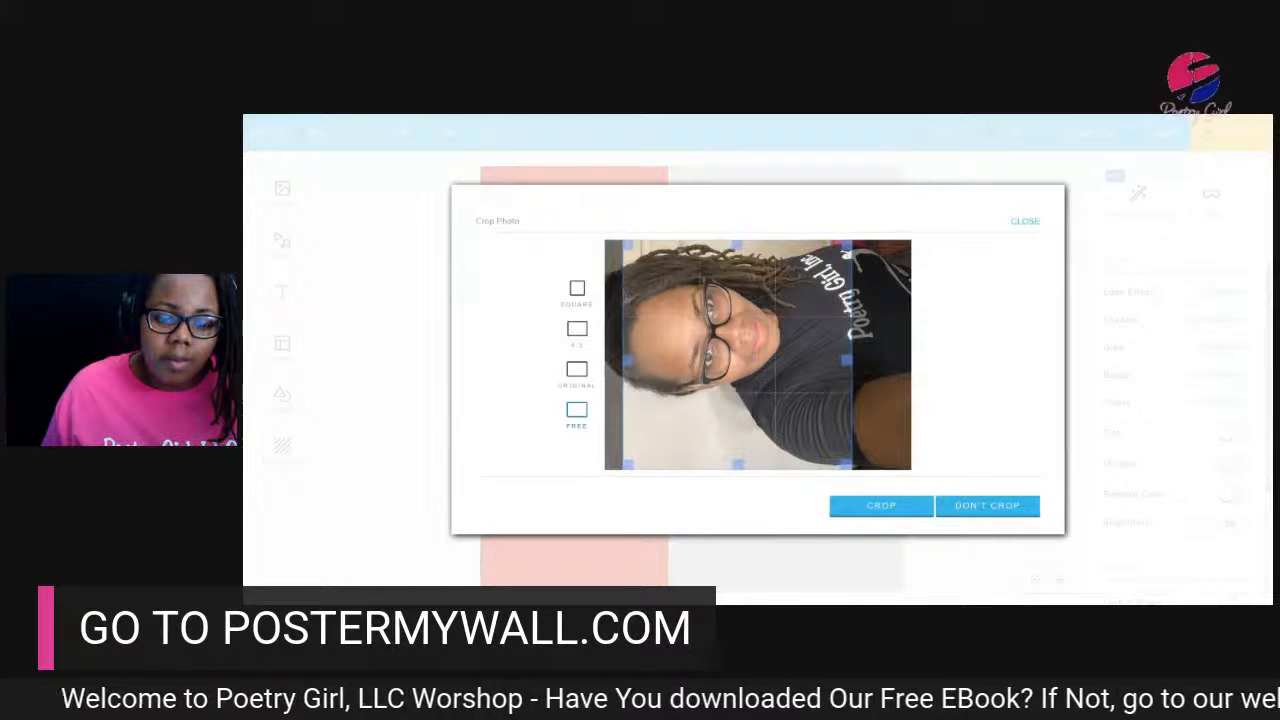
pyautogui.click(922, 510)
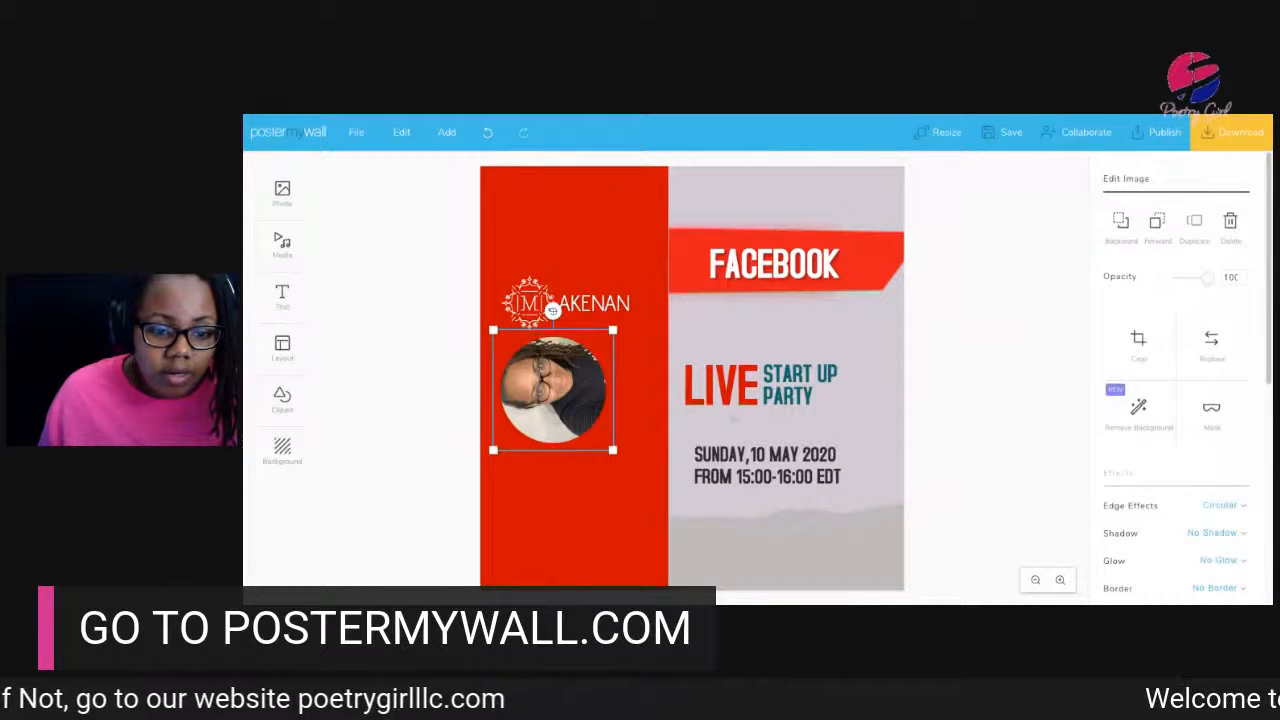
# Rotate the new portrait 90 degrees clockwise and enlarge it to nearly the red panel's width, and remove its background
pyautogui.moveTo(552, 311); pyautogui.dragTo(631, 390)
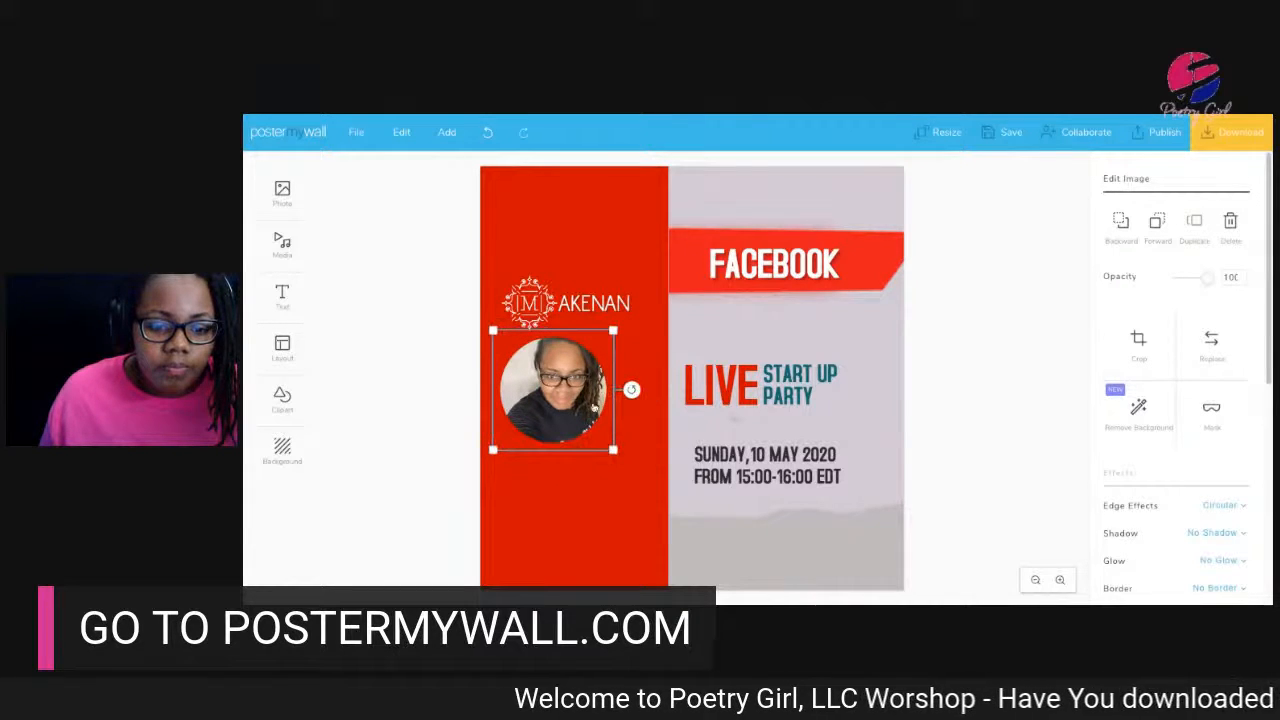
pyautogui.moveTo(613, 450); pyautogui.dragTo(661, 497)
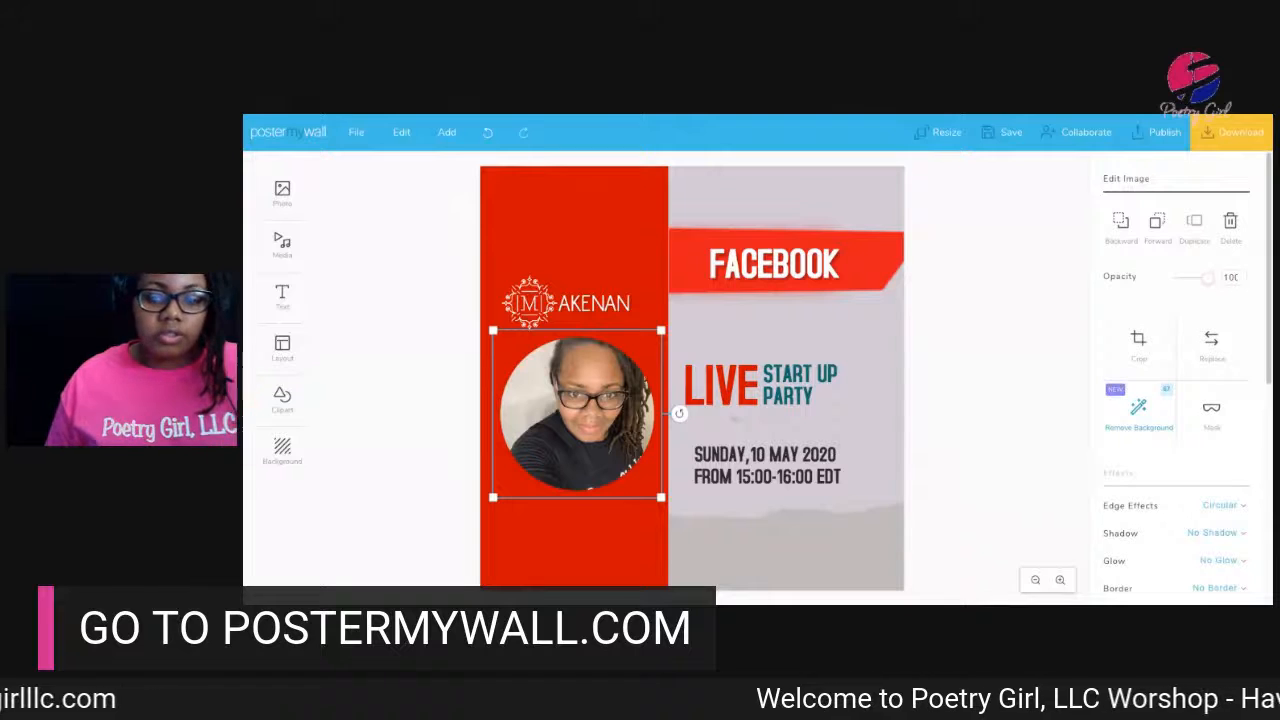
pyautogui.click(1163, 389)
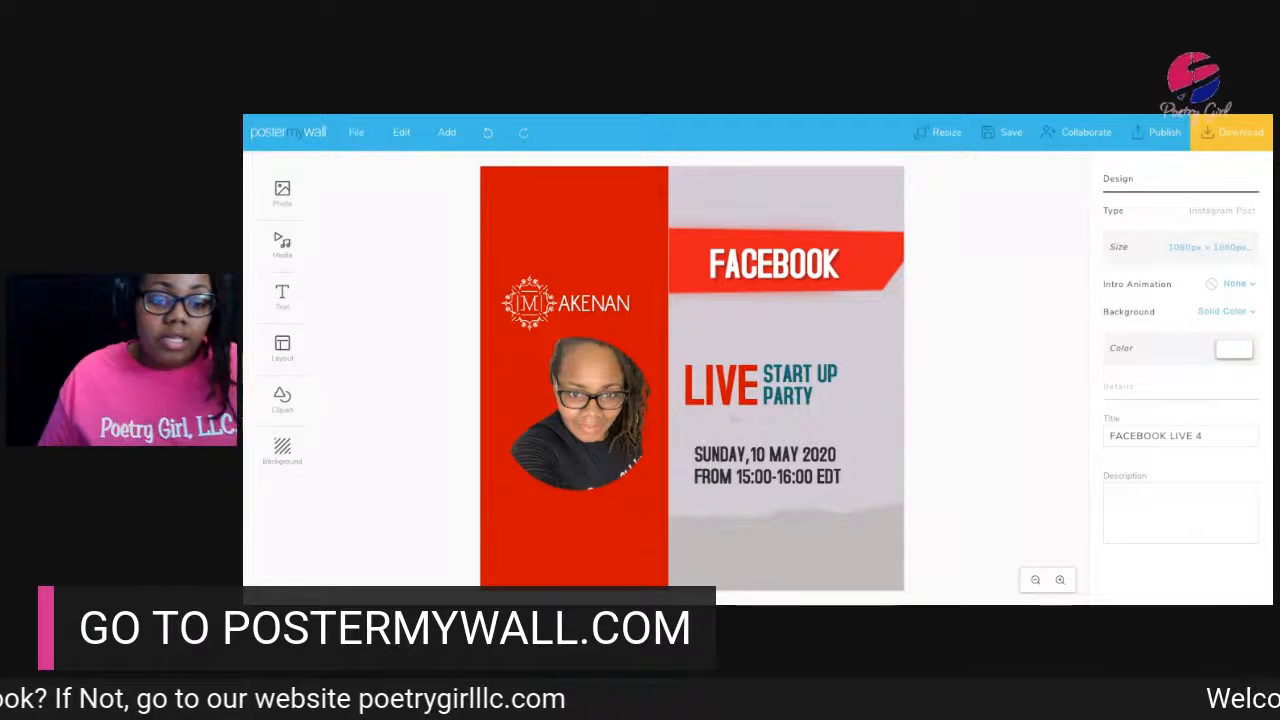
# Change the solid fill color of the red panel behind the portrait to black
pyautogui.click(629, 198)
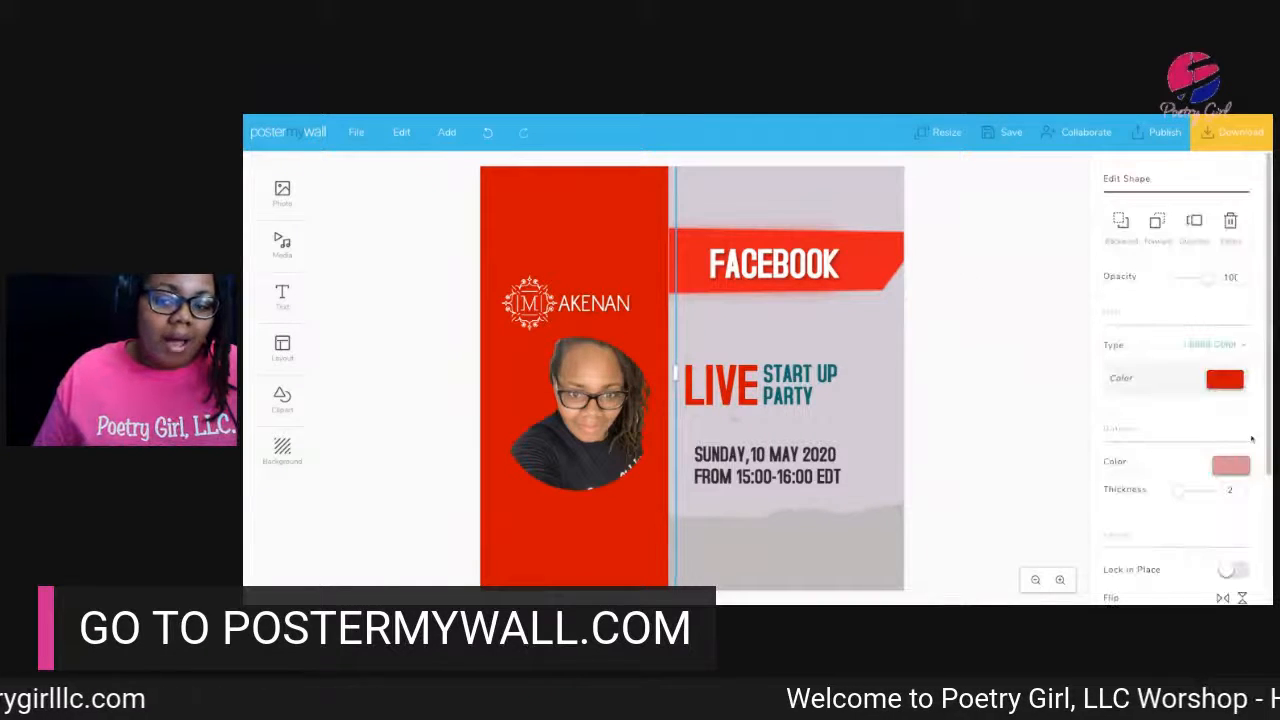
pyautogui.click(1235, 388)
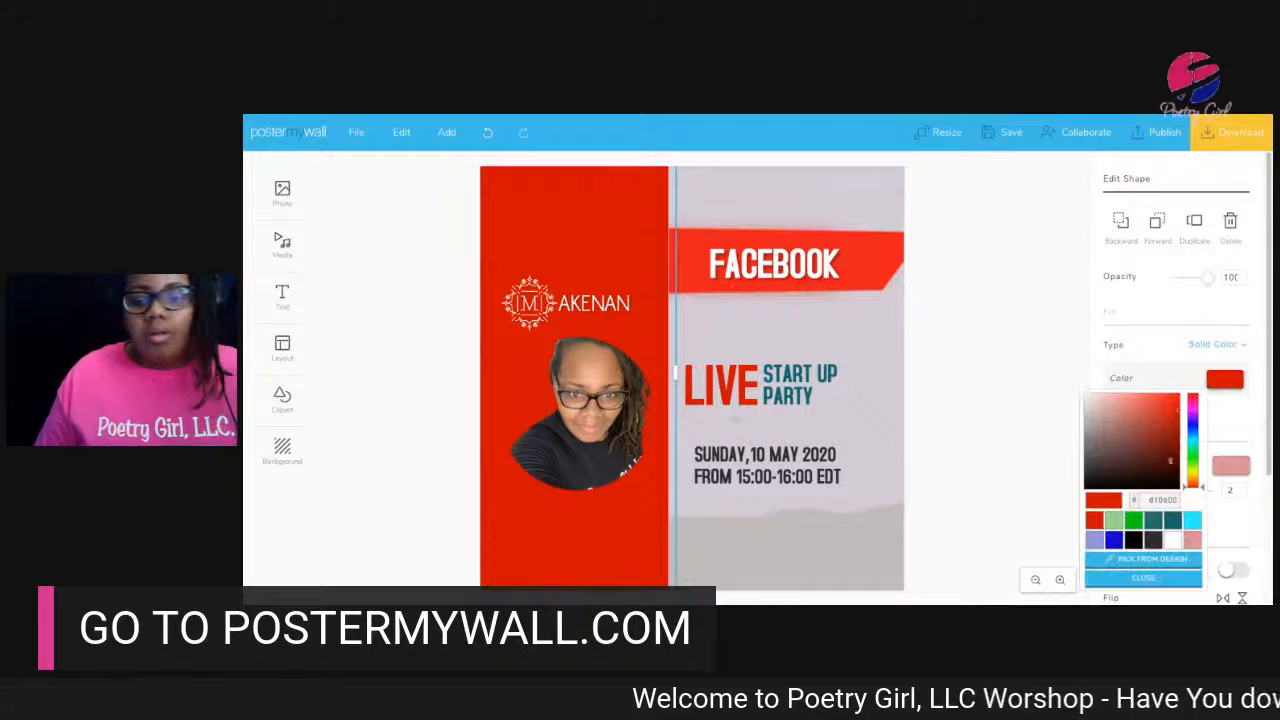
pyautogui.click(1133, 541)
pyautogui.click(987, 383)
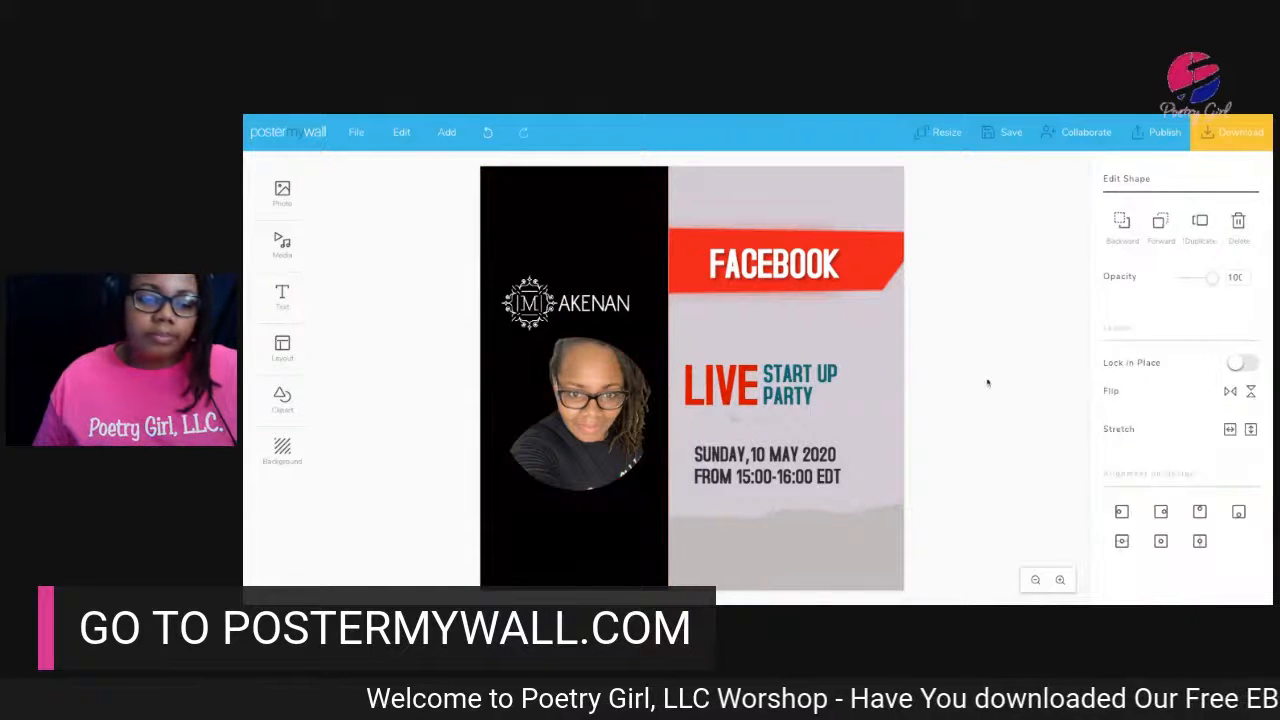
# Set the portrait's edge effect to Oval
pyautogui.click(590, 400)
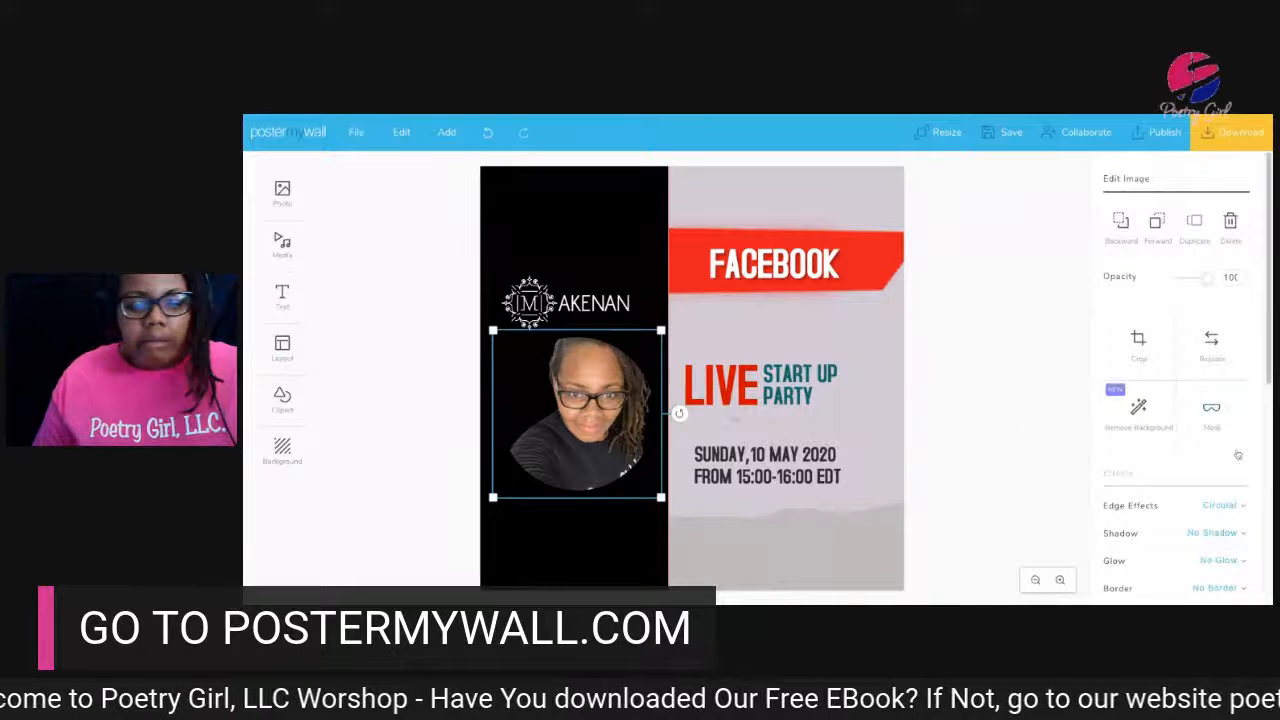
pyautogui.scroll(-3, 1179, 476)
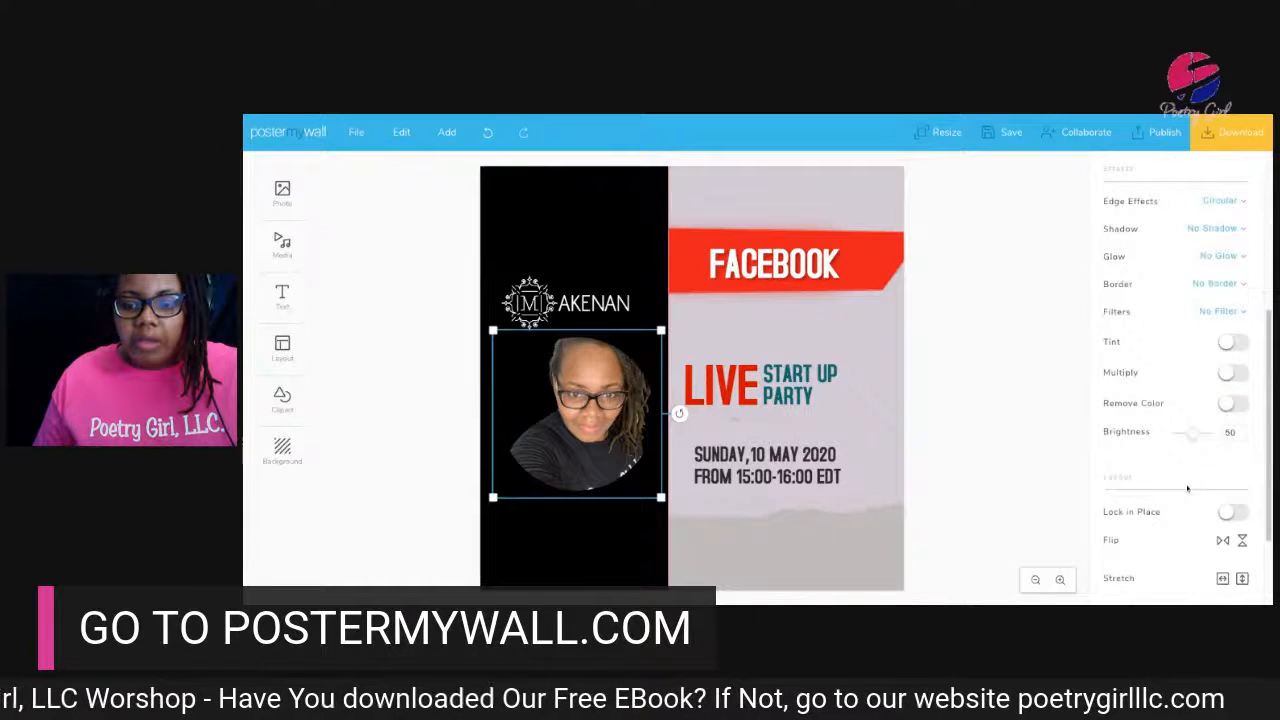
pyautogui.click(1206, 205)
pyautogui.click(1146, 260)
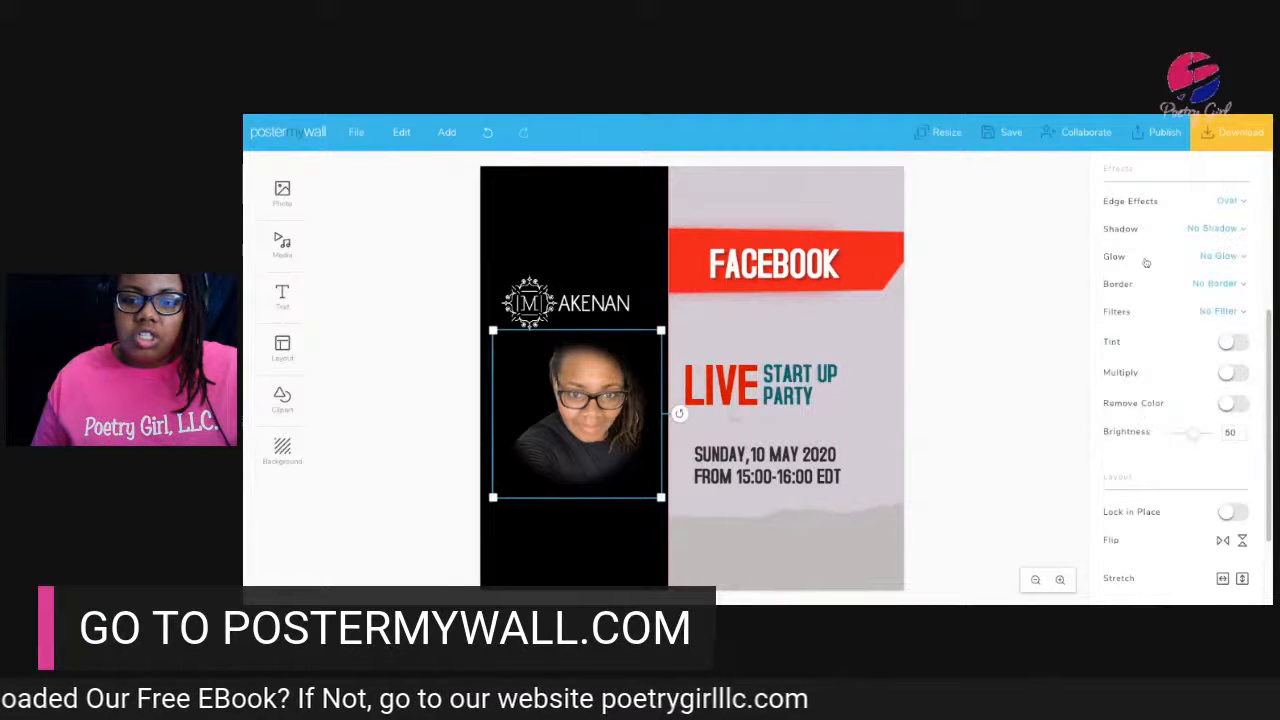
# Set the portrait's edge effect to Rectangle
pyautogui.click(1222, 201)
pyautogui.click(1155, 290)
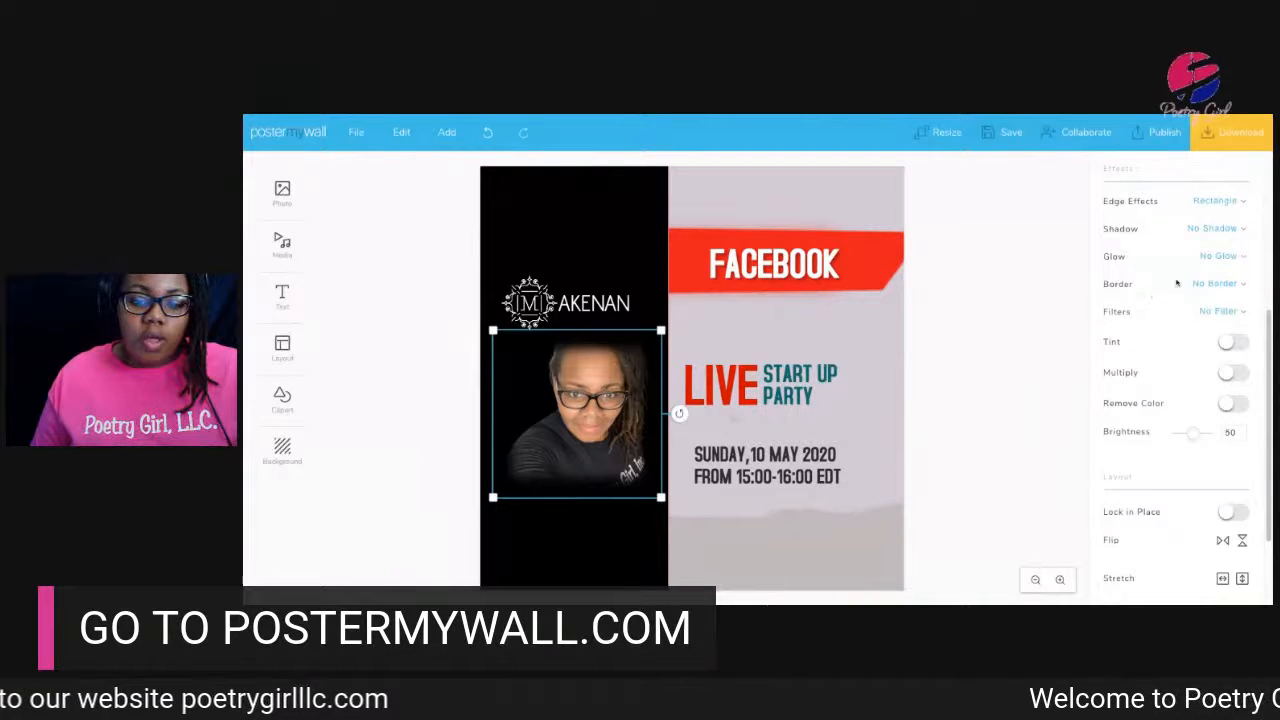
pyautogui.click(979, 335)
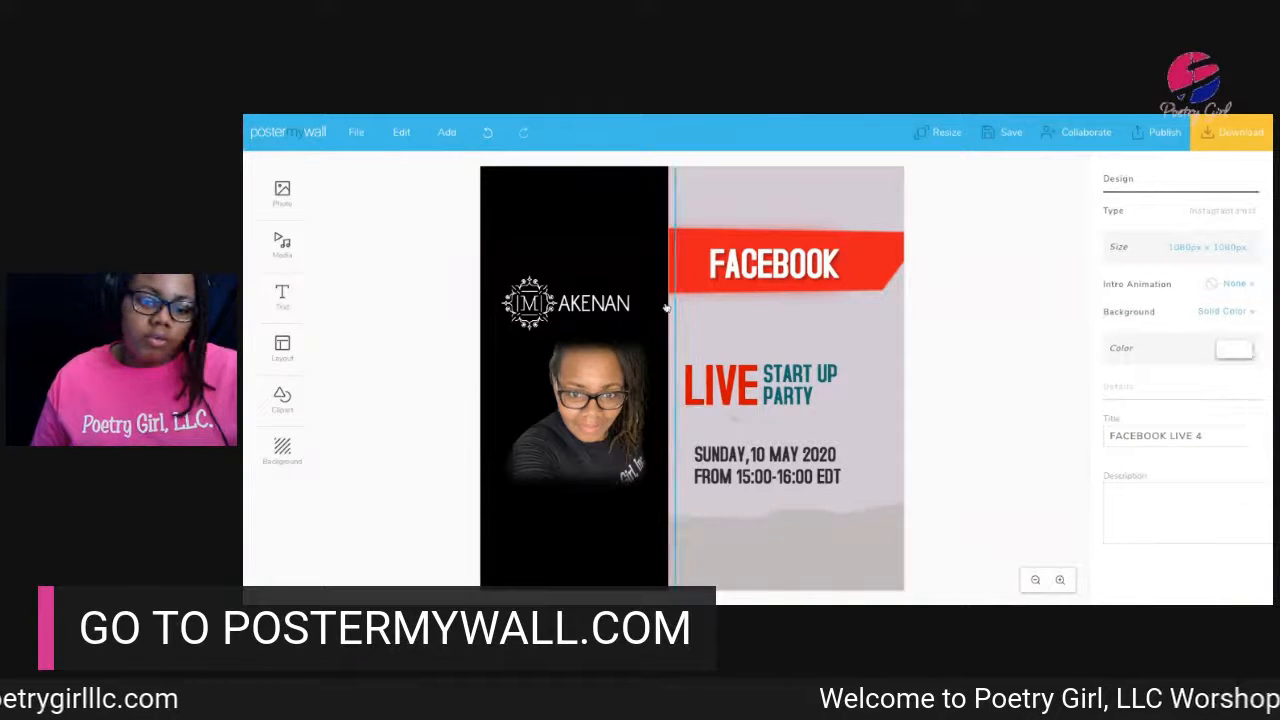
# Replace the AKENAN text above the portrait with POETRY and GIRL, LLC on a new line
pyautogui.click(582, 311)
pyautogui.click(582, 311)
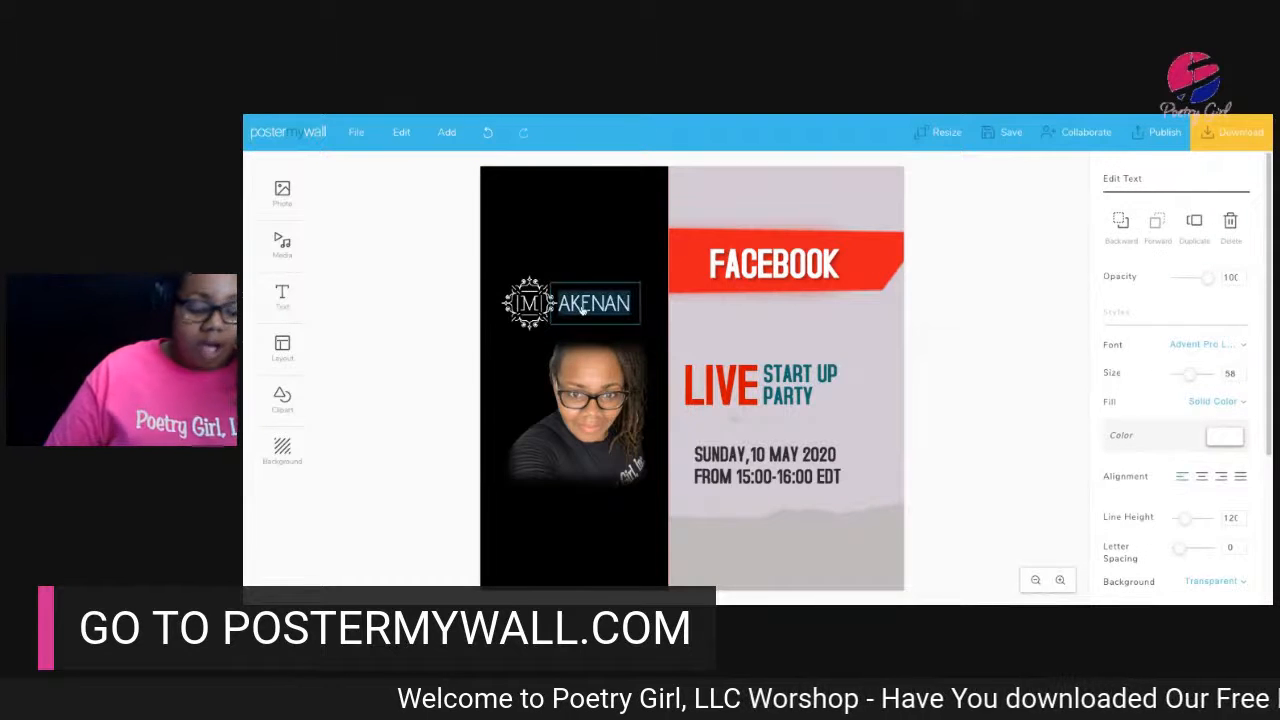
pyautogui.write('POETRY')
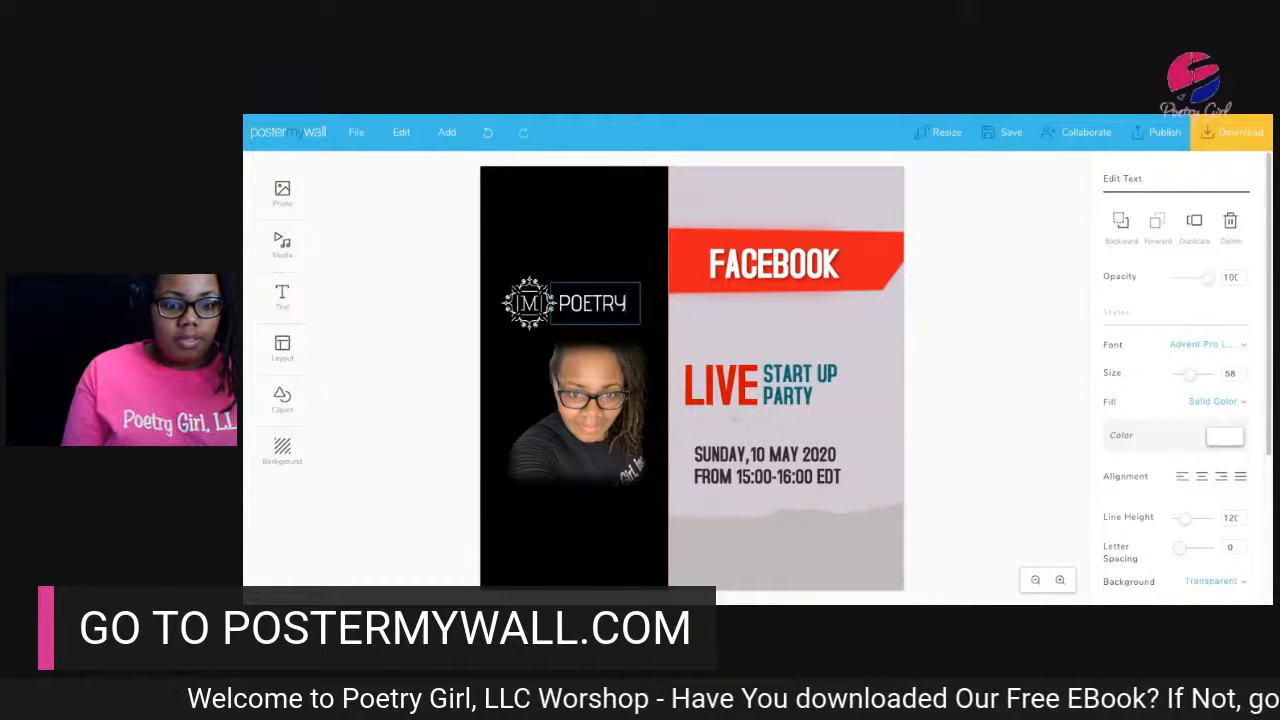
pyautogui.press('Return')
pyautogui.write('GIRL, LLC')
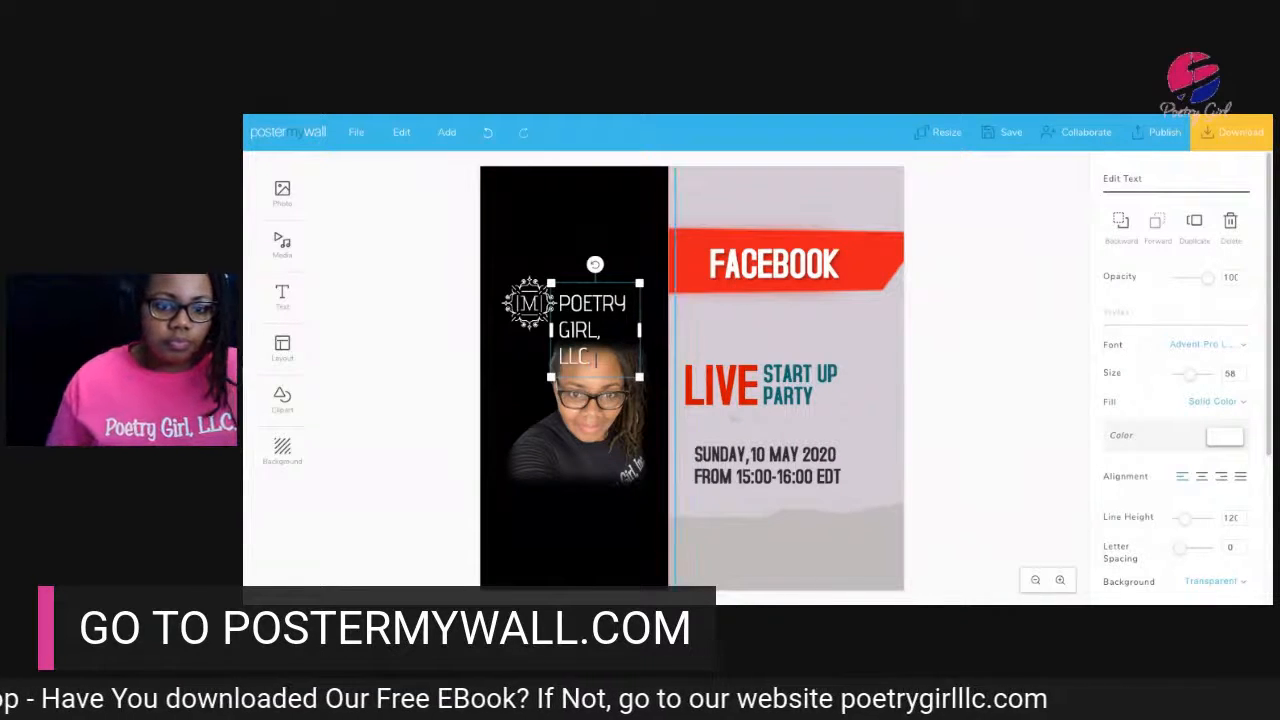
# Move the company name text up clear of the portrait and widen its box so GIRL, LLC fits on one line
pyautogui.click(650, 309)
pyautogui.click(621, 313)
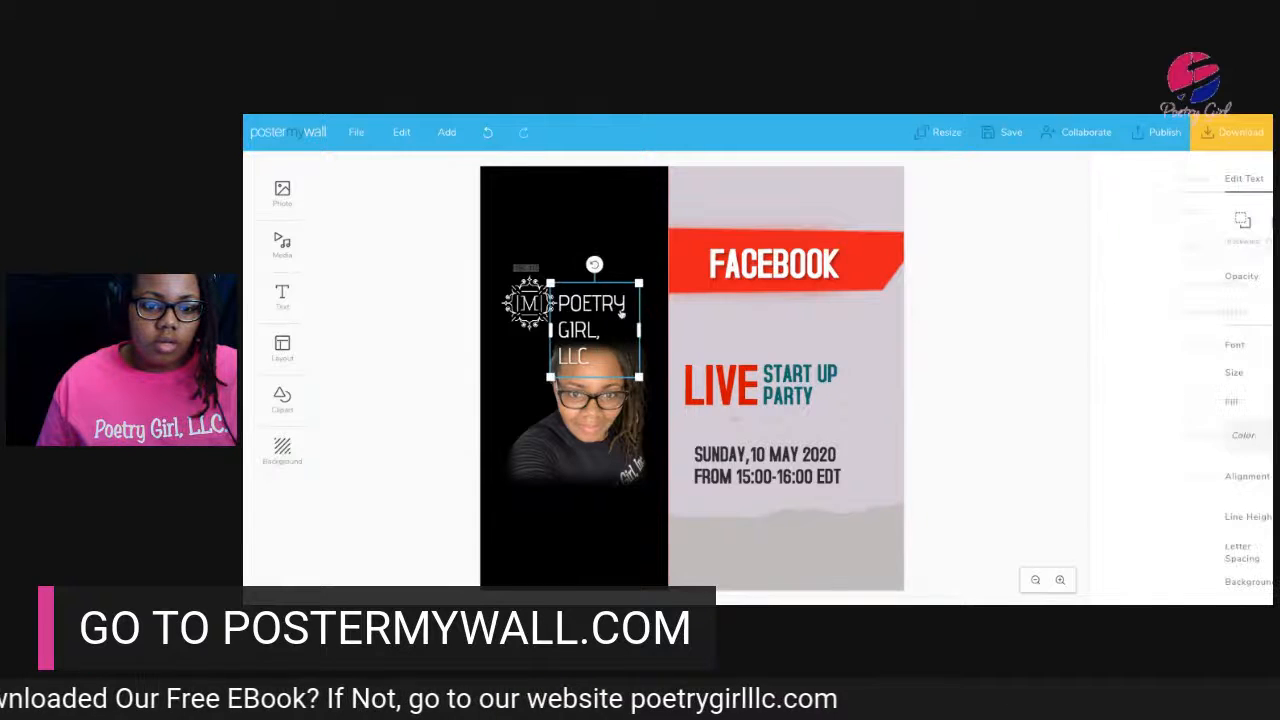
pyautogui.moveTo(621, 313); pyautogui.dragTo(624, 274)
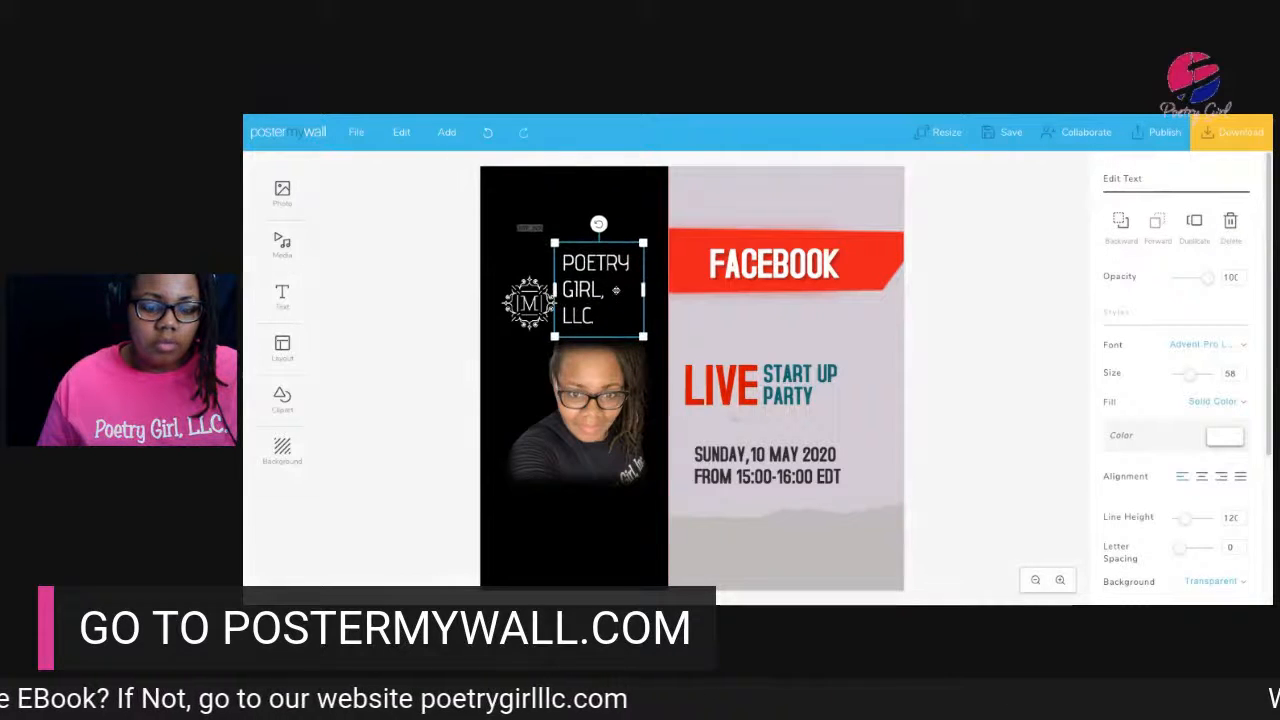
pyautogui.moveTo(643, 290); pyautogui.dragTo(655, 290)
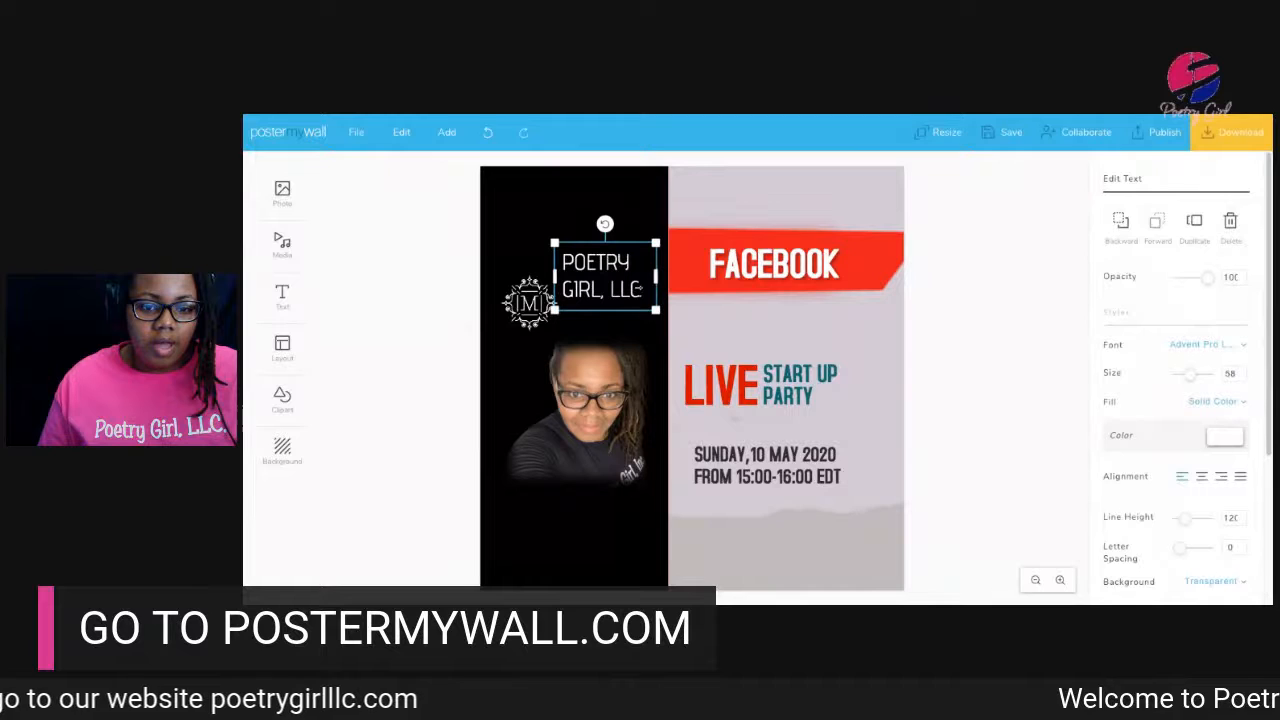
pyautogui.click(939, 348)
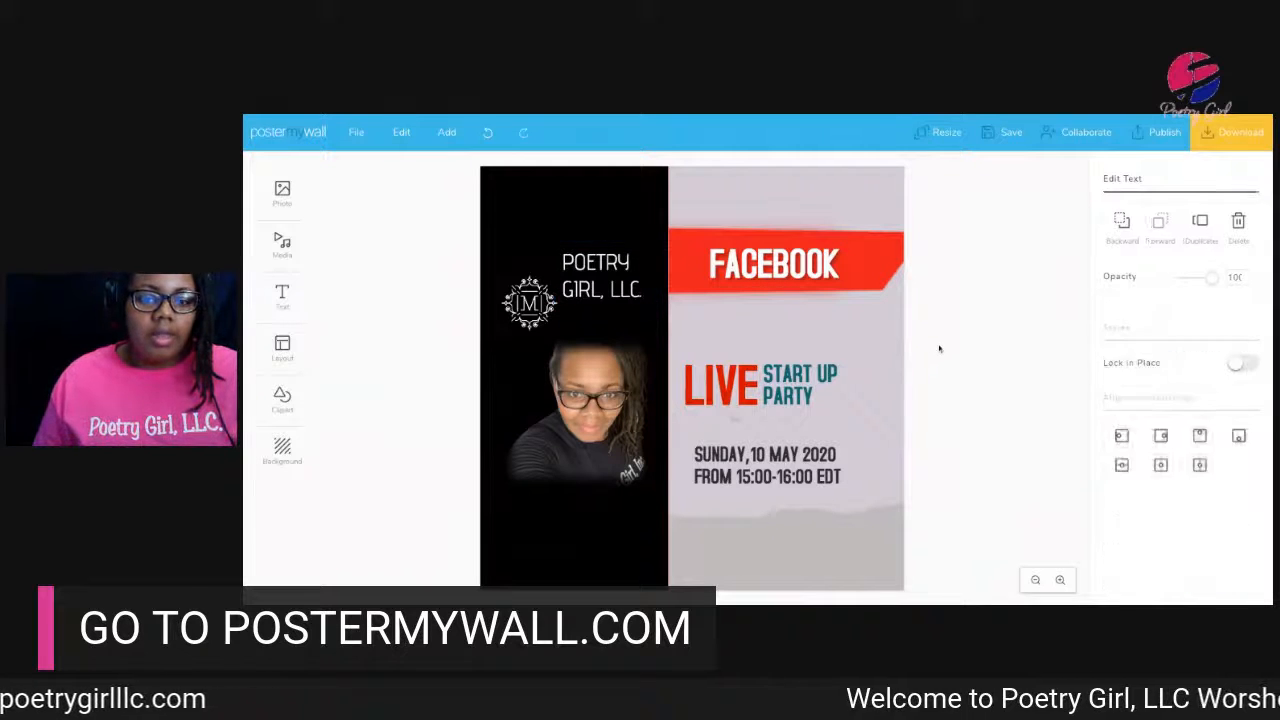
# Try to replace the M emblem beside the company name with the pink and blue Poetry Girl logo from My Photos
pyautogui.click(530, 303)
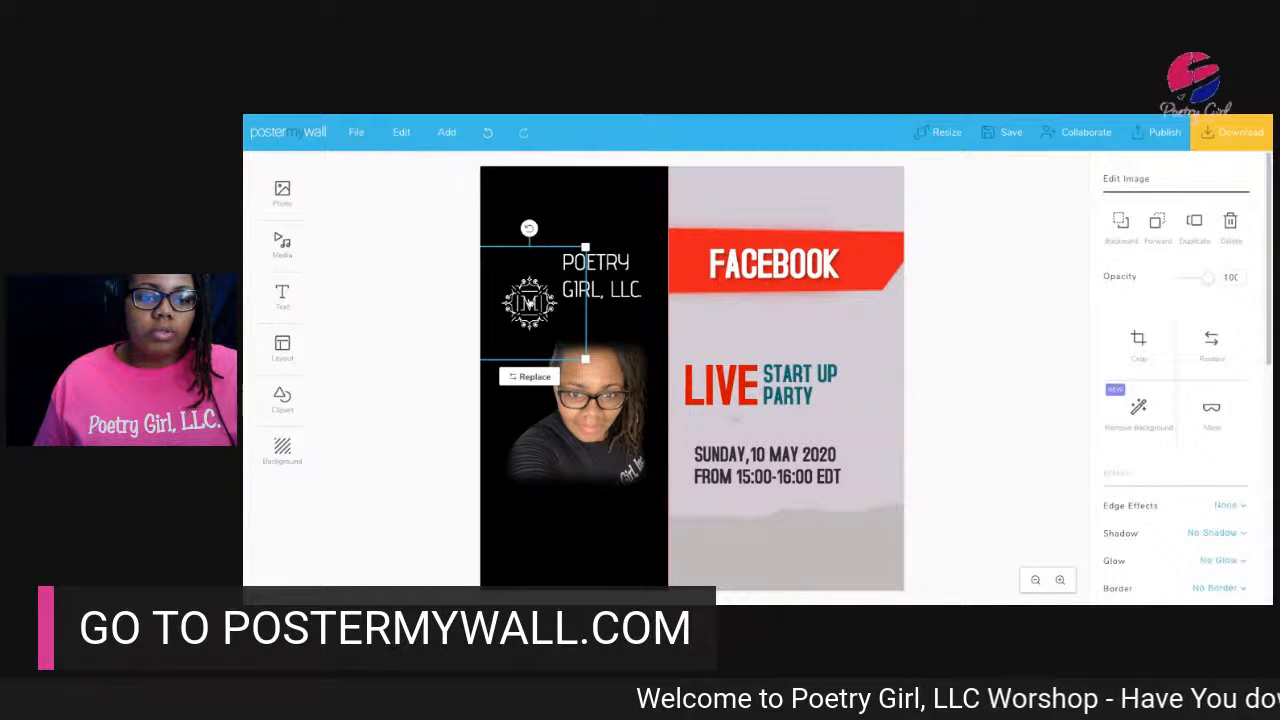
pyautogui.click(528, 378)
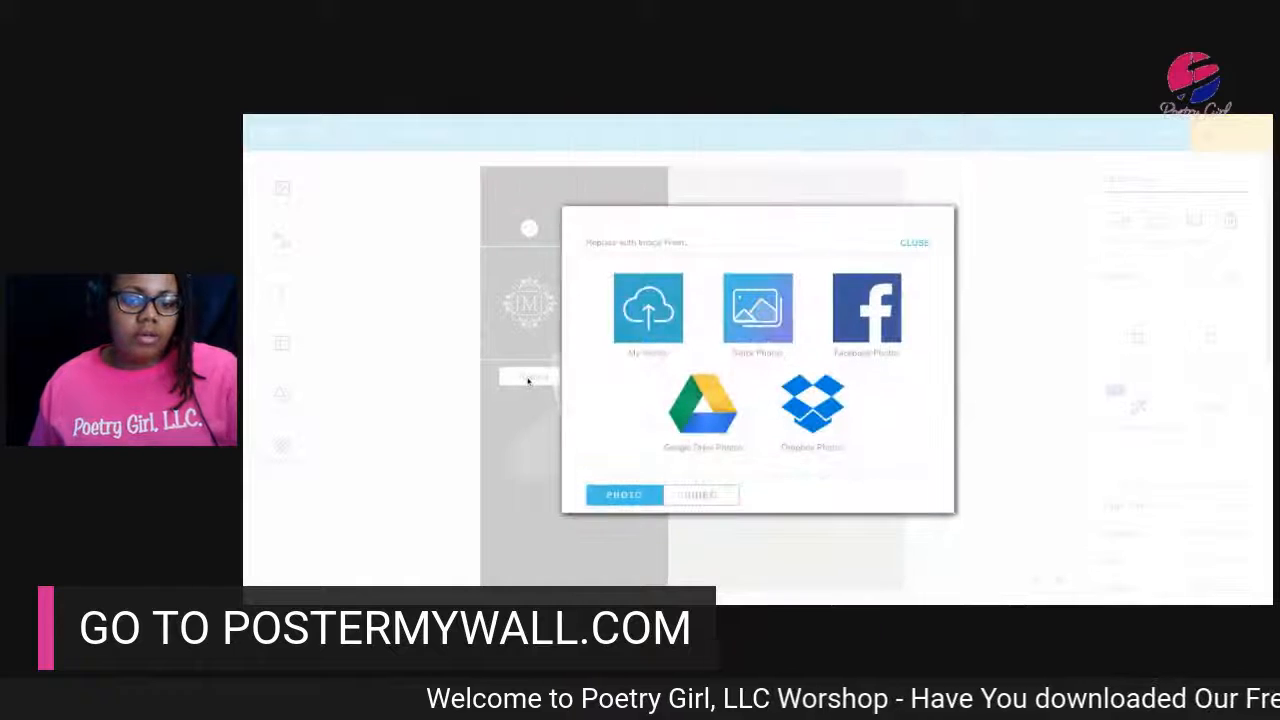
pyautogui.click(655, 311)
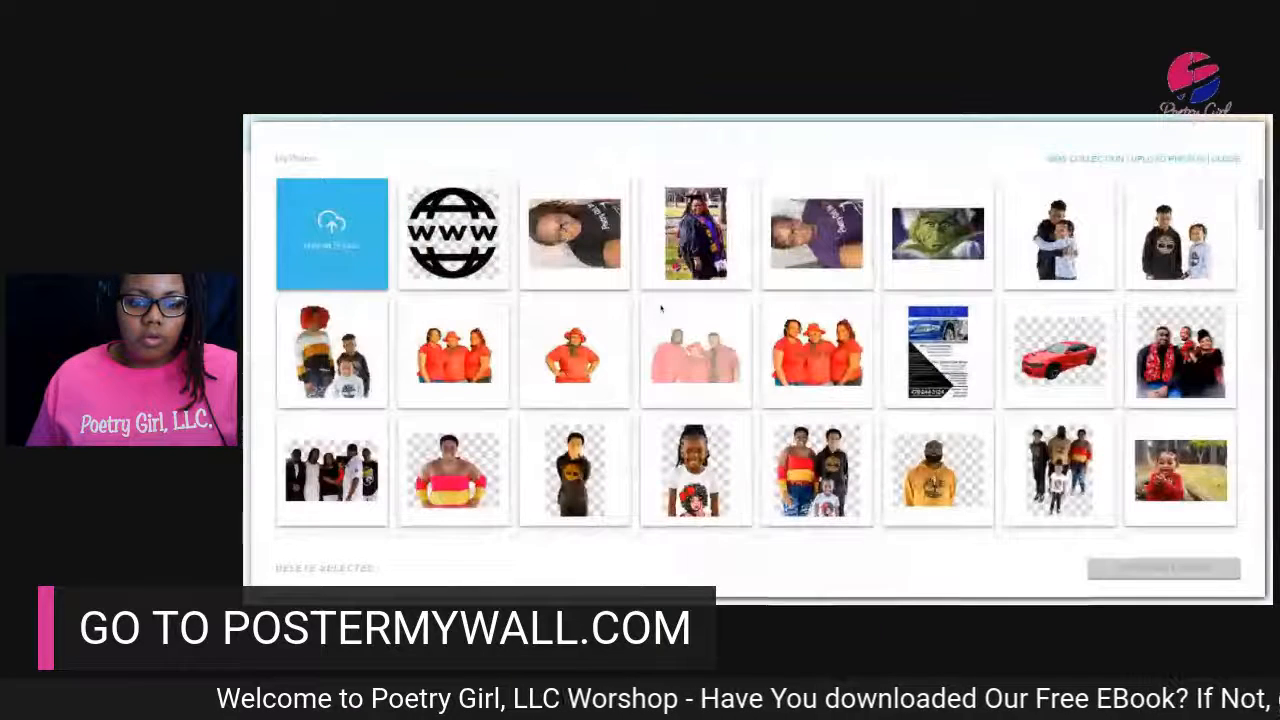
pyautogui.scroll(-6, 654, 313)
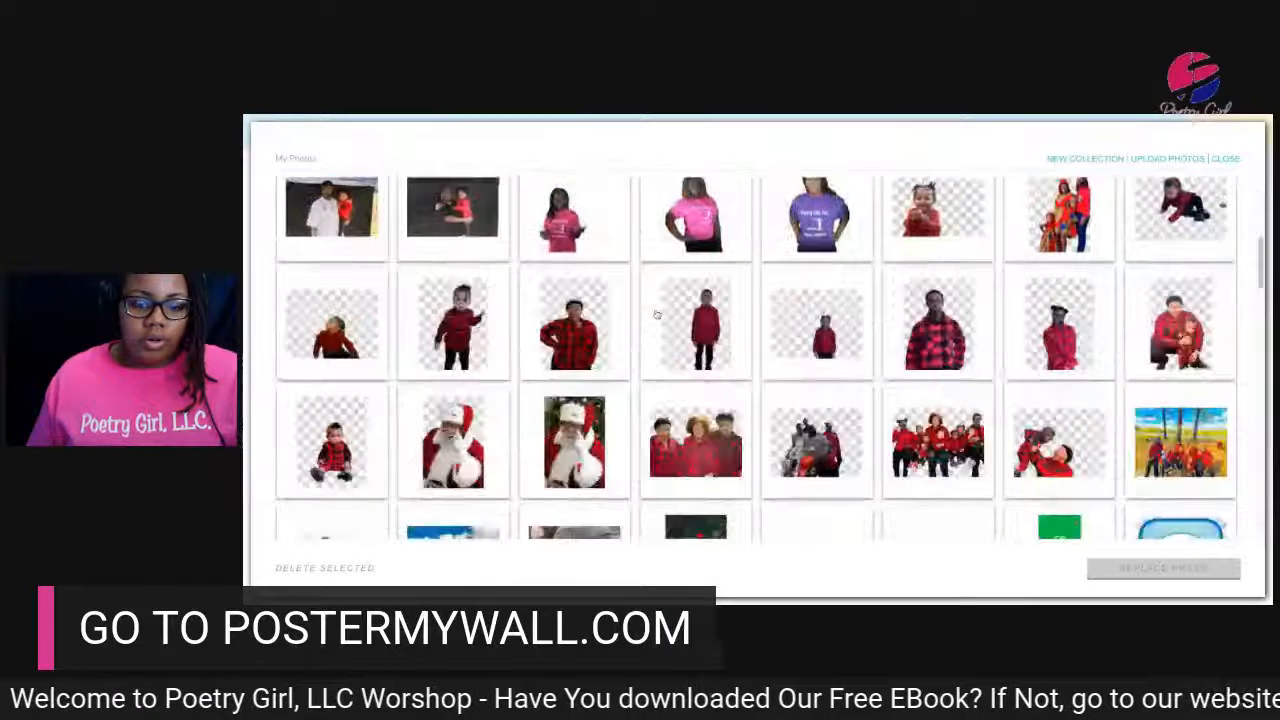
pyautogui.scroll(-2, 656, 314)
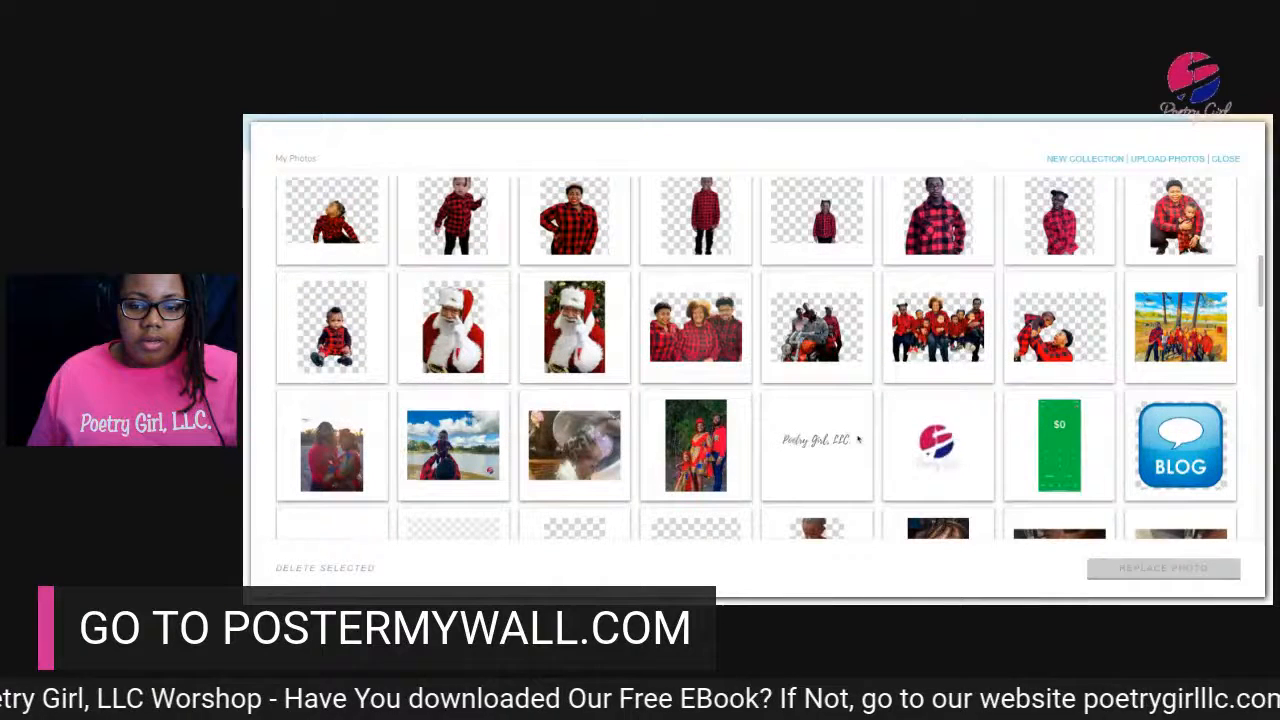
pyautogui.click(940, 450)
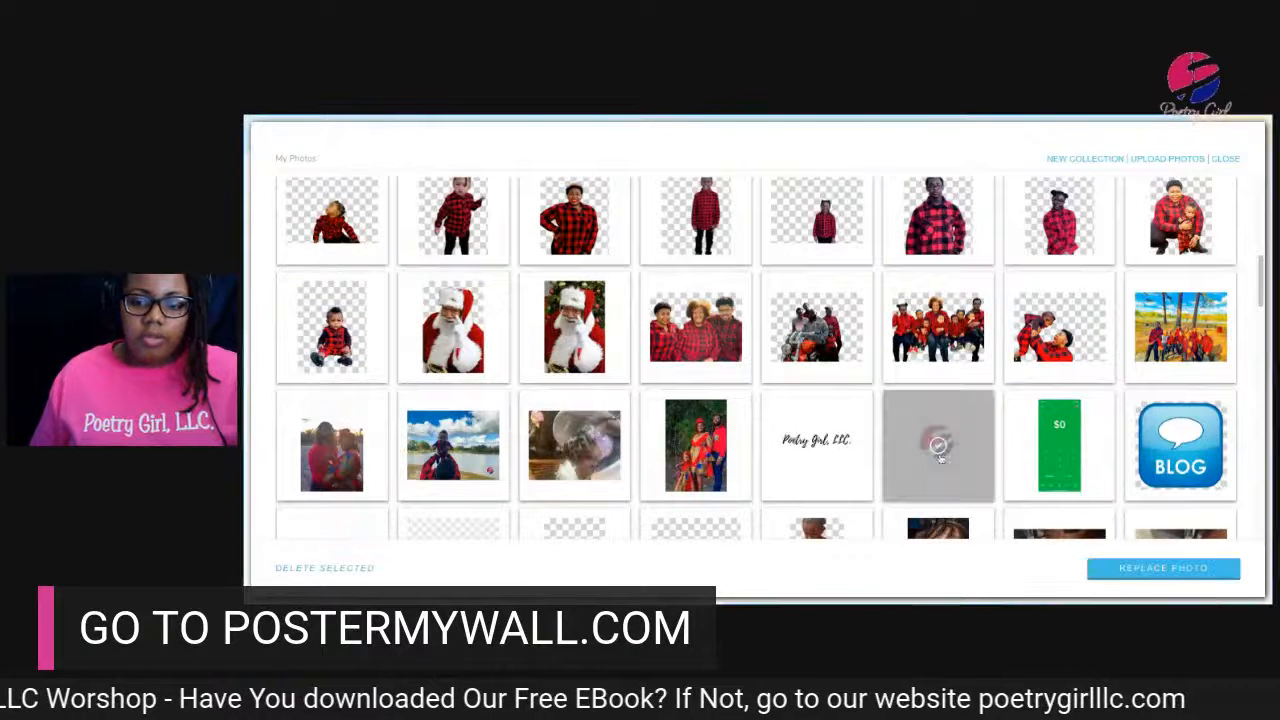
pyautogui.click(1109, 570)
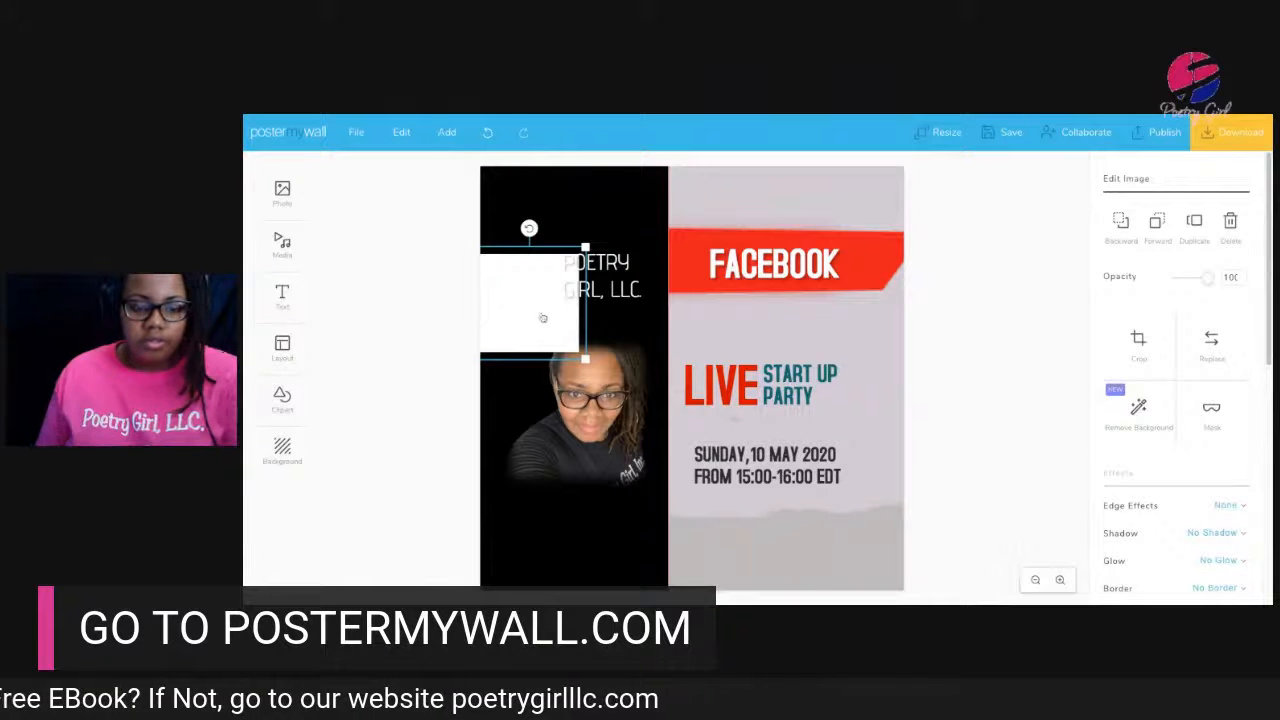
# Delete the image in the emblem's place and add the pink and blue Poetry Girl logo from My Photos as a new photo
pyautogui.press('Delete')
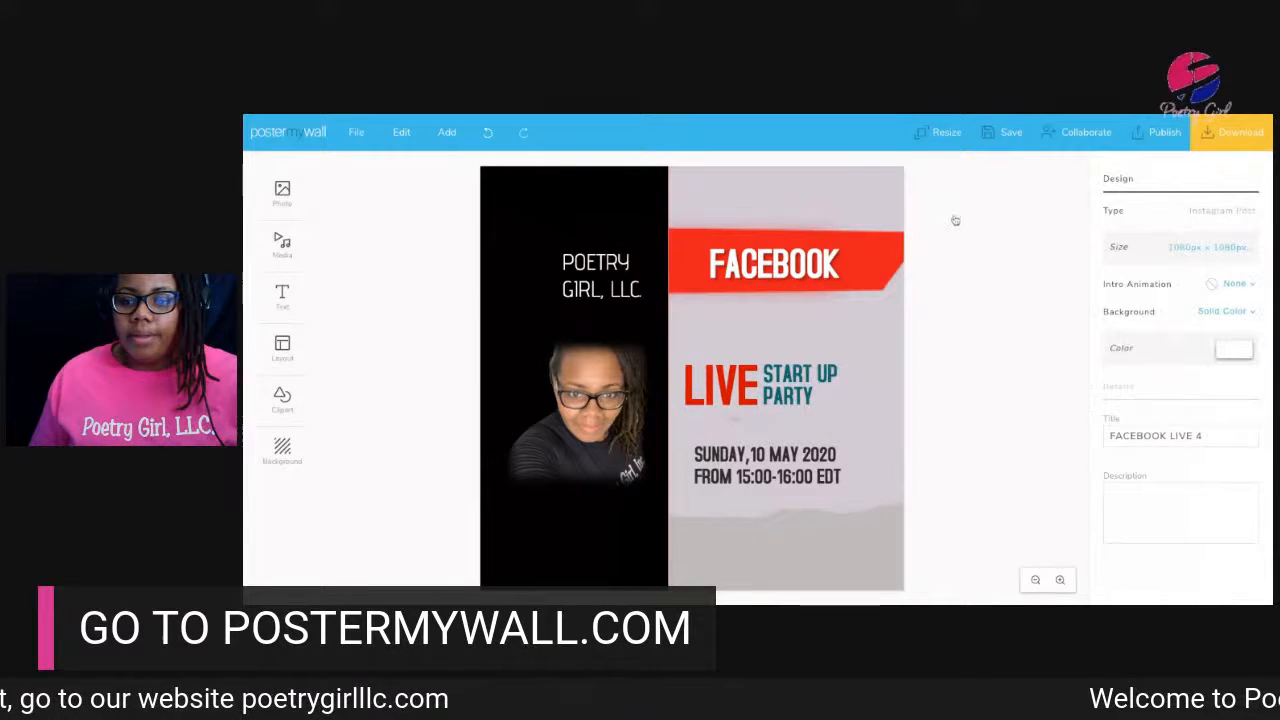
pyautogui.click(450, 133)
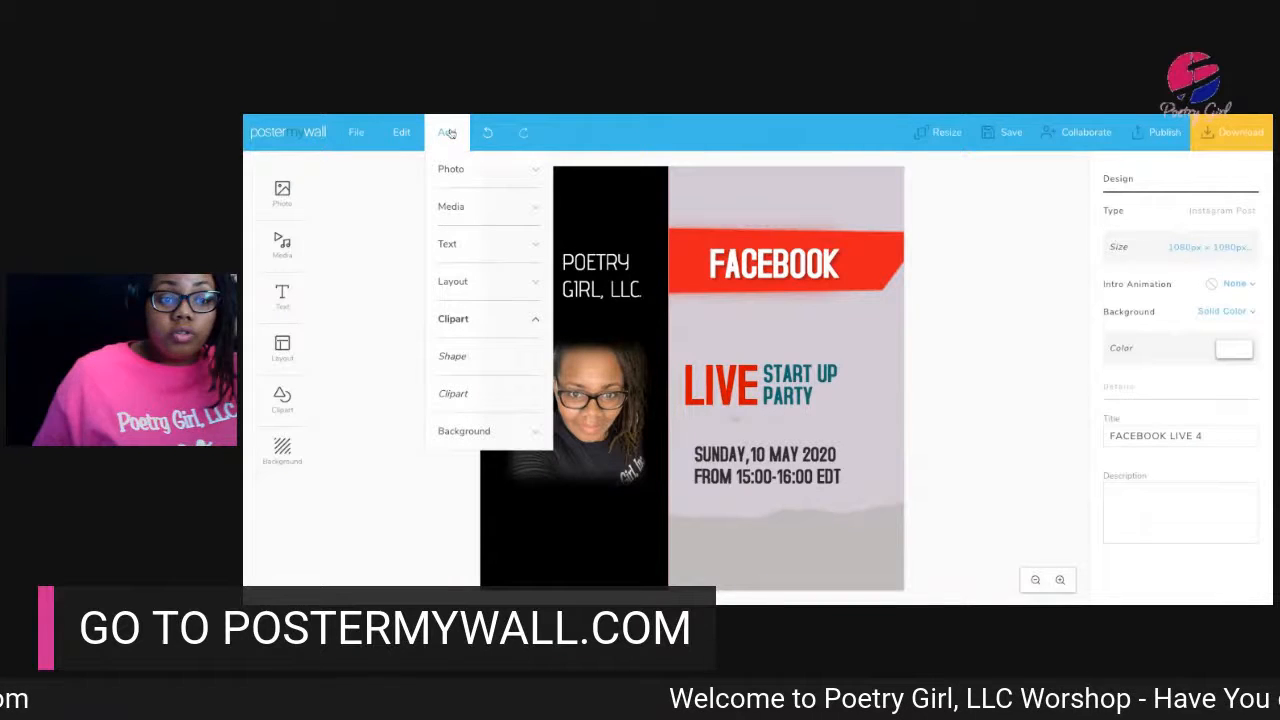
pyautogui.click(462, 169)
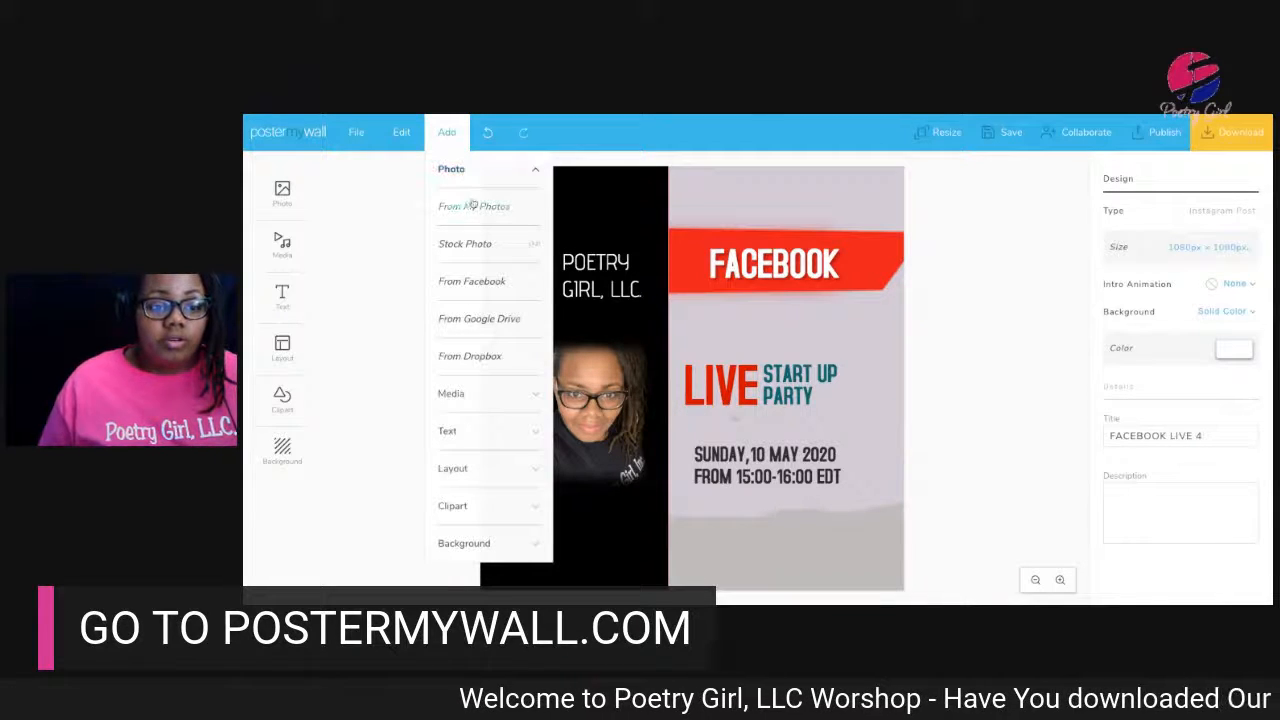
pyautogui.click(476, 207)
pyautogui.scroll(-3, 575, 381)
pyautogui.scroll(-10, 575, 381)
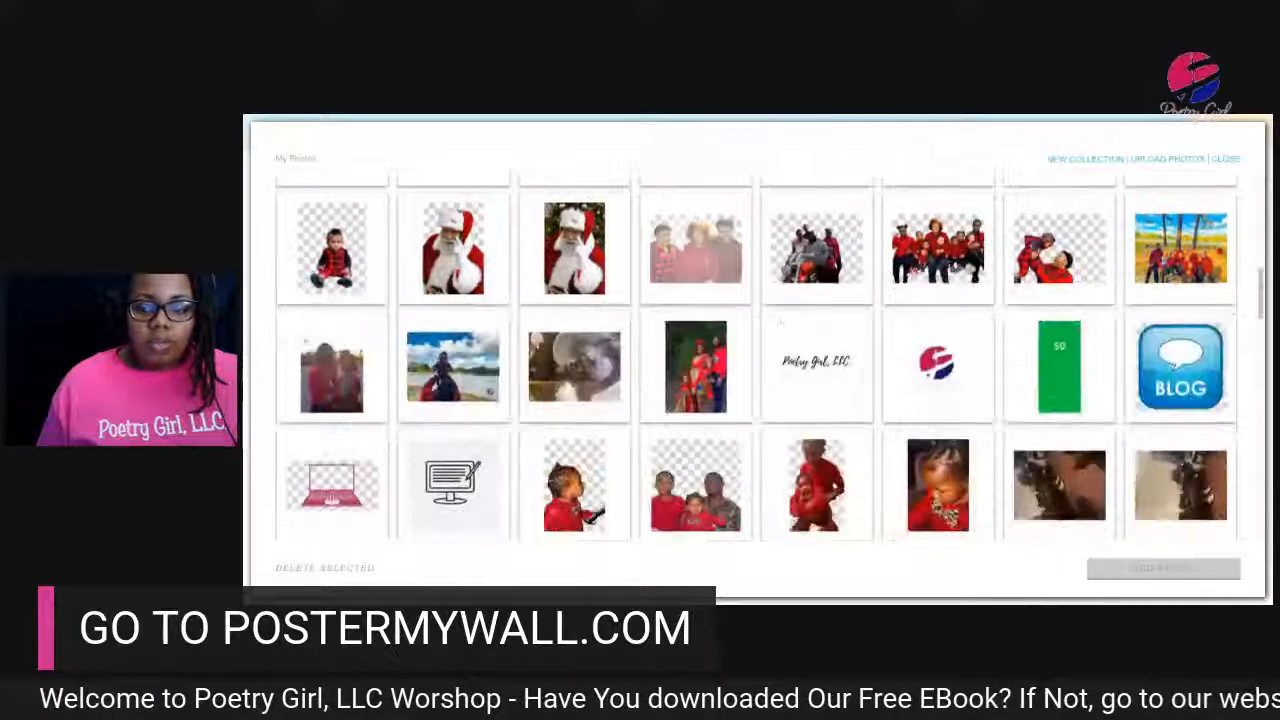
pyautogui.click(930, 345)
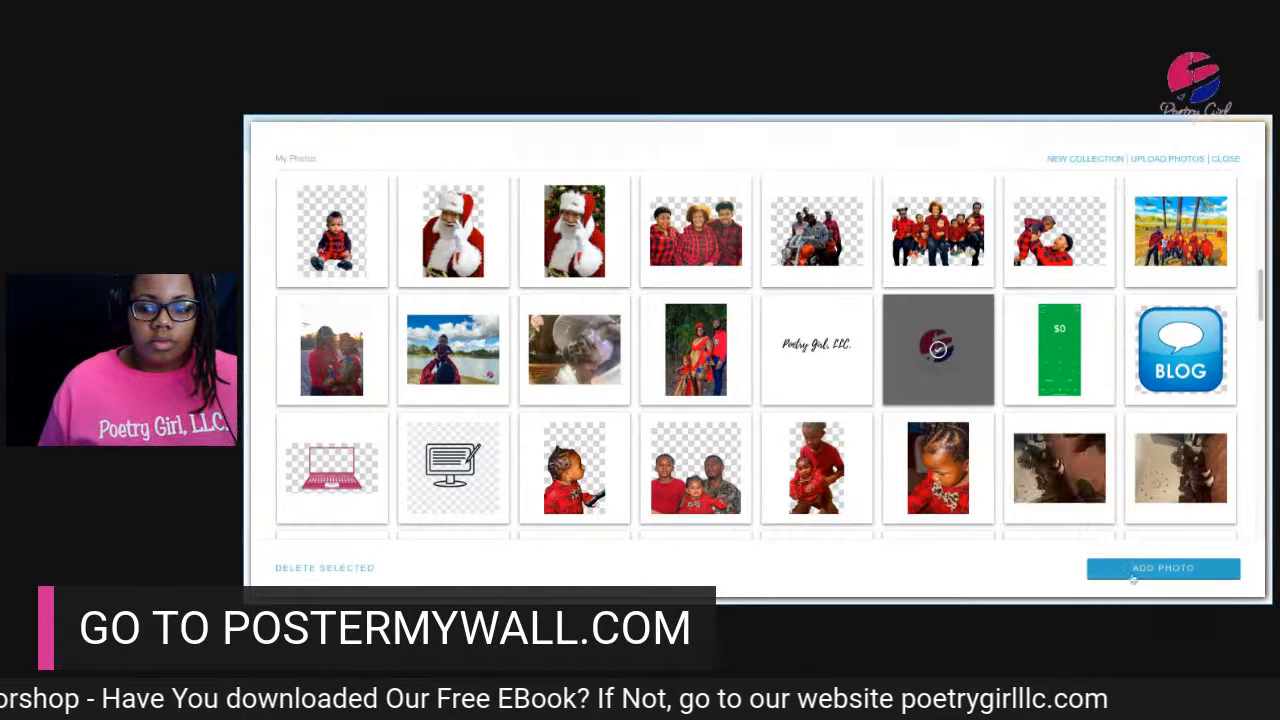
pyautogui.click(1133, 572)
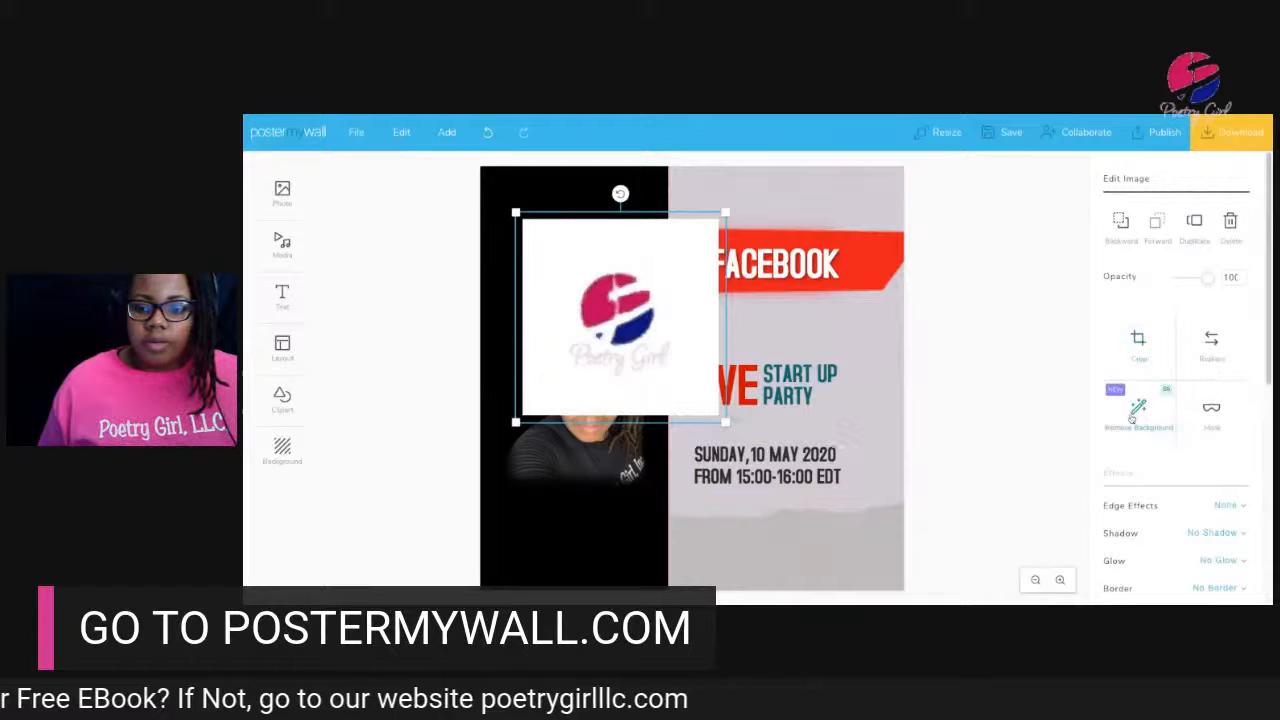
# Remove the logo's background, then shrink it and place it beside the POETRY GIRL, LLC text on the black panel
pyautogui.click(1137, 405)
pyautogui.moveTo(603, 339); pyautogui.dragTo(512, 327)
pyautogui.moveTo(634, 408); pyautogui.dragTo(552, 326)
pyautogui.moveTo(514, 285); pyautogui.dragTo(549, 301)
pyautogui.click(1024, 368)
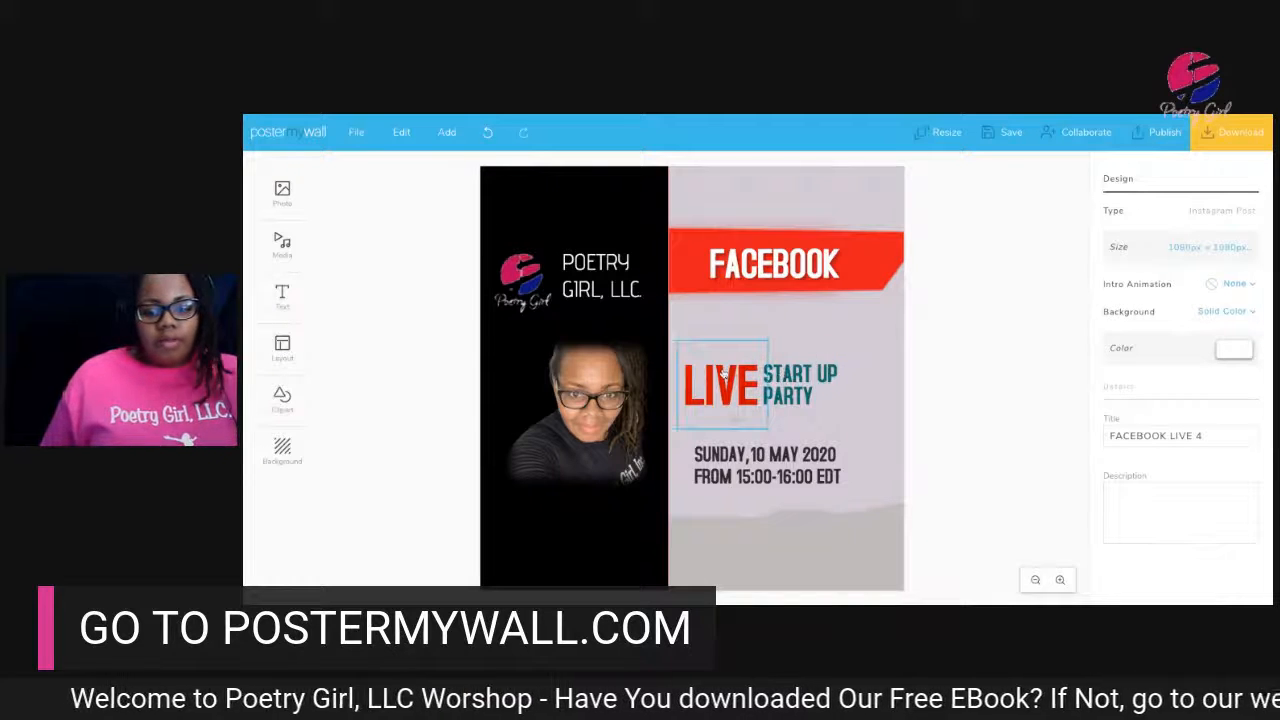
# Change the weekday in the date text below LIVE to MONDAY
pyautogui.click(720, 455)
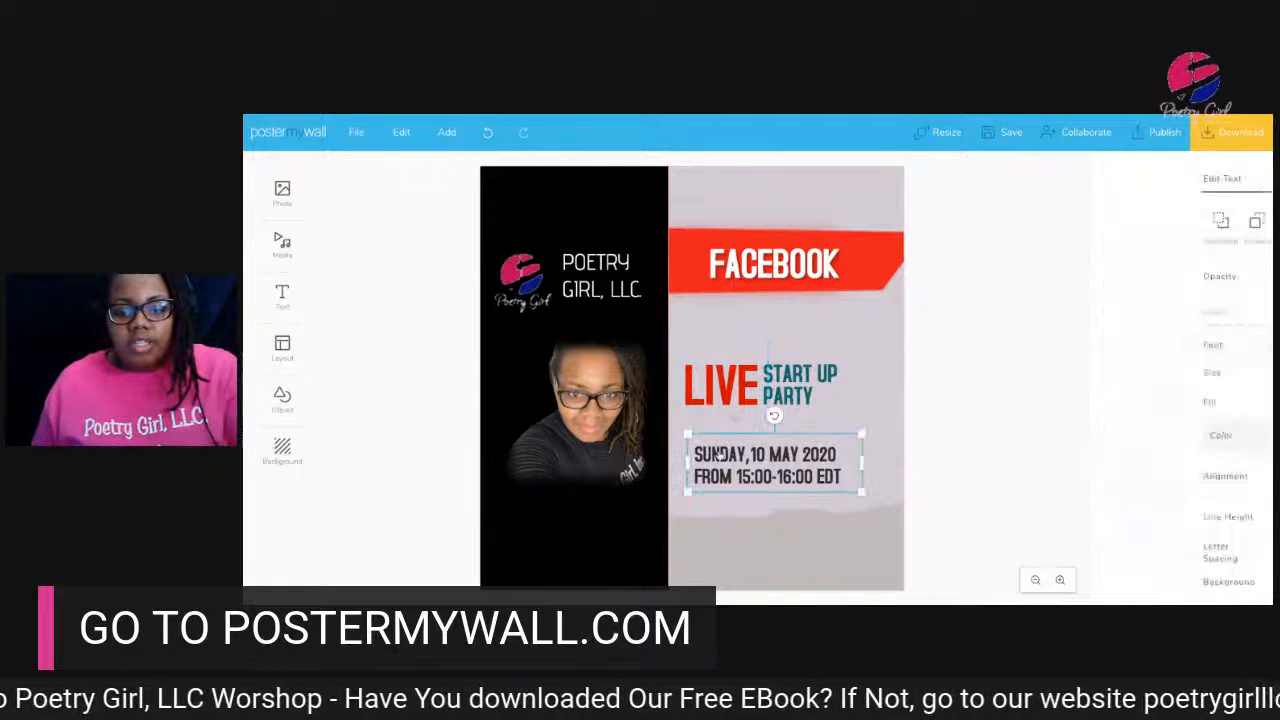
pyautogui.write('SAT')
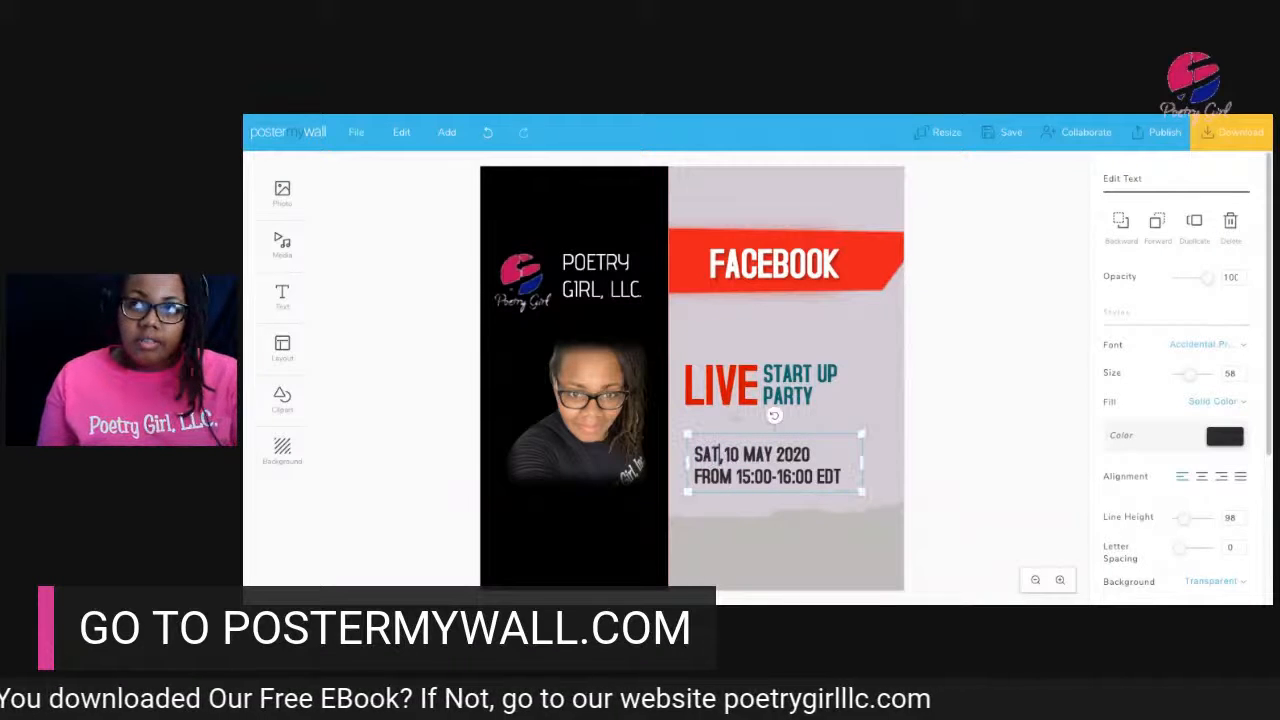
pyautogui.press('BackSpace')
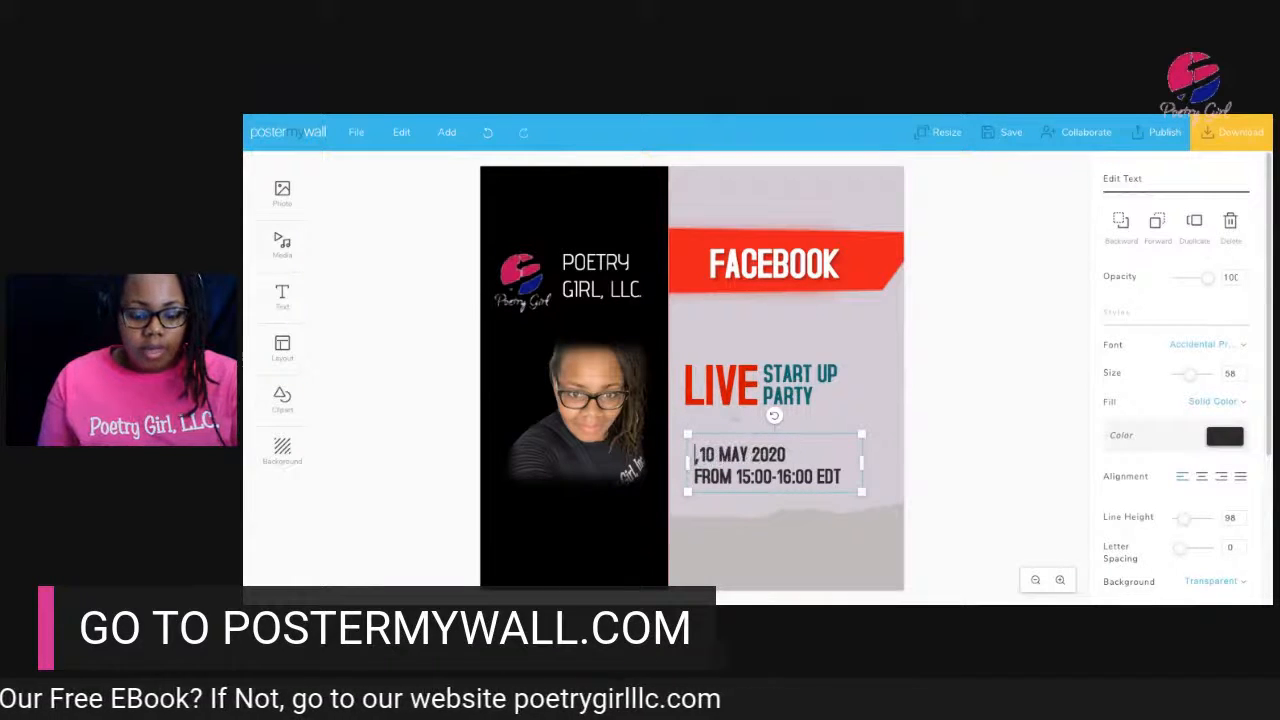
pyautogui.write('MONDA')
pyautogui.write('Y,')
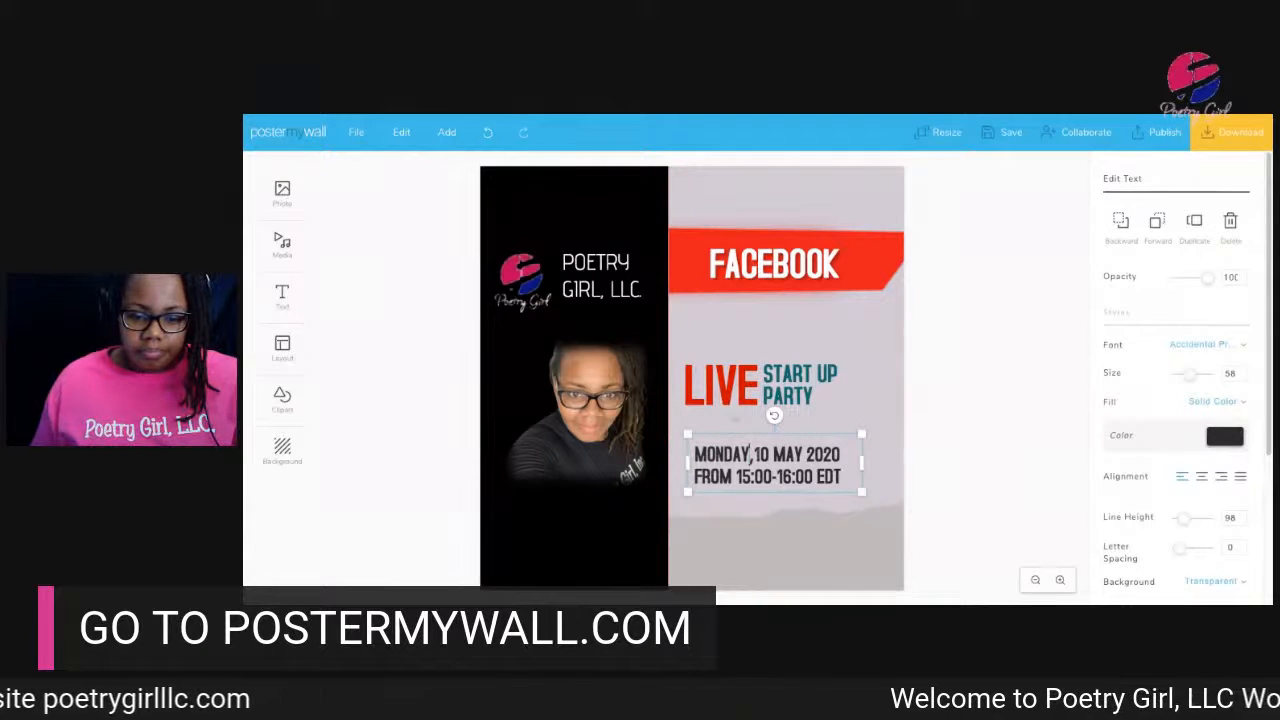
# Change the date after MONDAY to JAN 20, 2021 and remove the leftover MAY 2020
pyautogui.click(761, 456)
pyautogui.moveTo(761, 456)
pyautogui.mouseDown()
pyautogui.moveTo(809, 463)
pyautogui.moveTo(785, 457)
pyautogui.mouseUp()
pyautogui.doubleClick(785, 456)
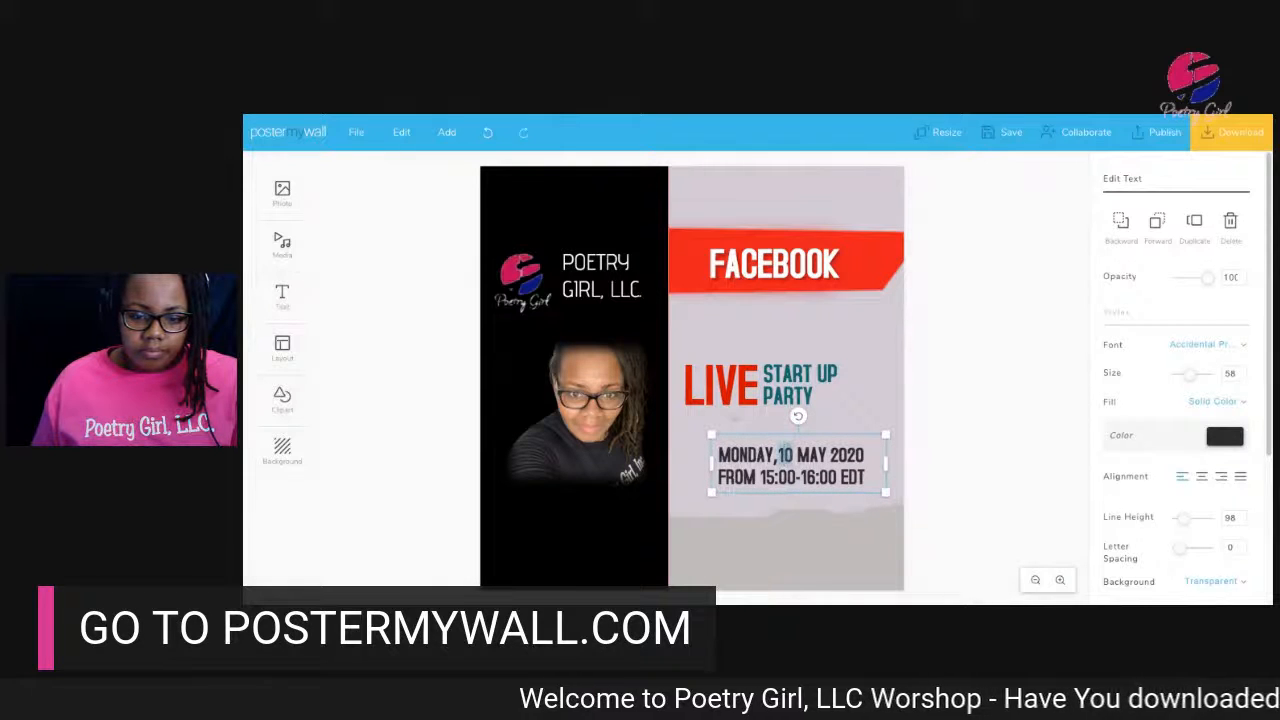
pyautogui.press('BackSpace')
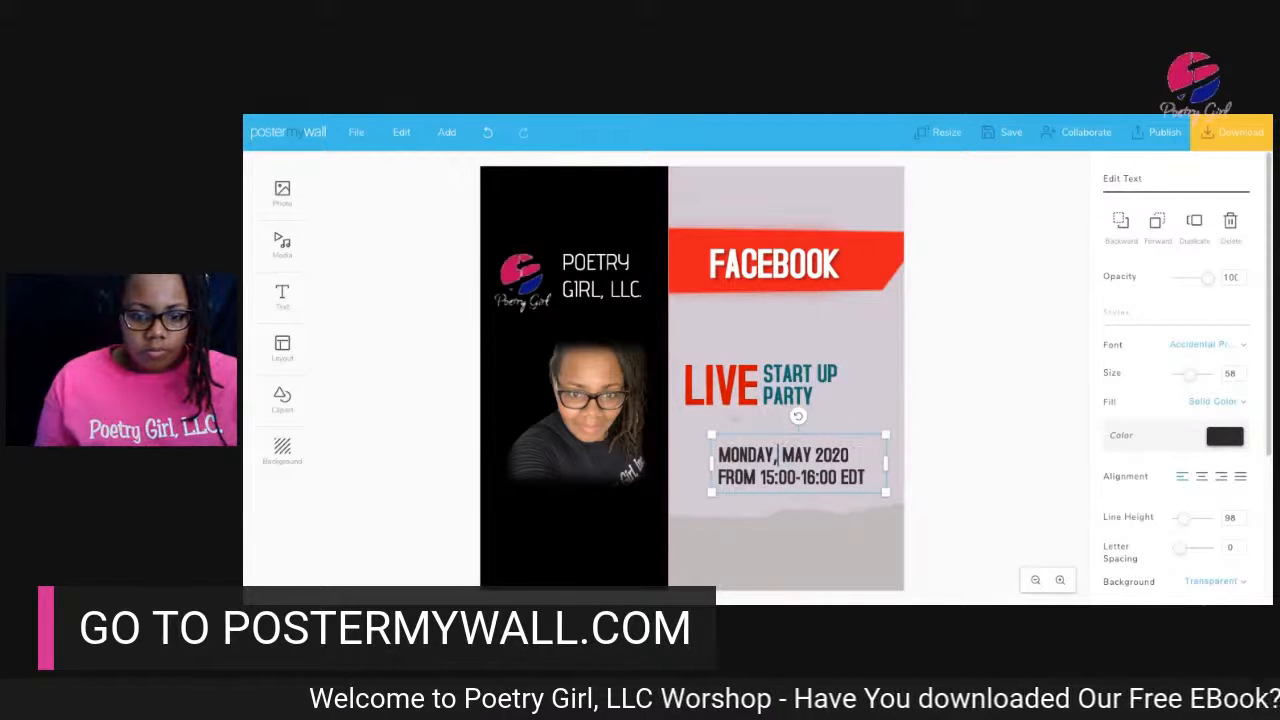
pyautogui.press('BackSpace')
pyautogui.write(', JAN')
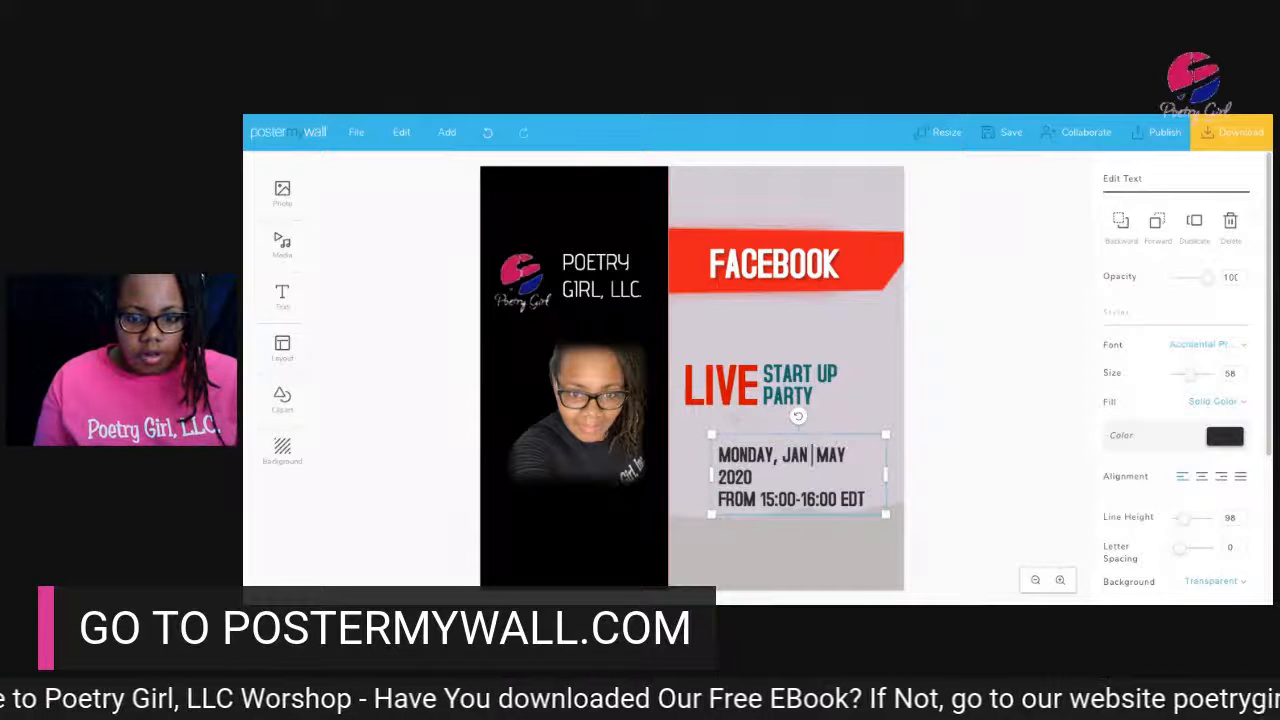
pyautogui.write(' 20 ')
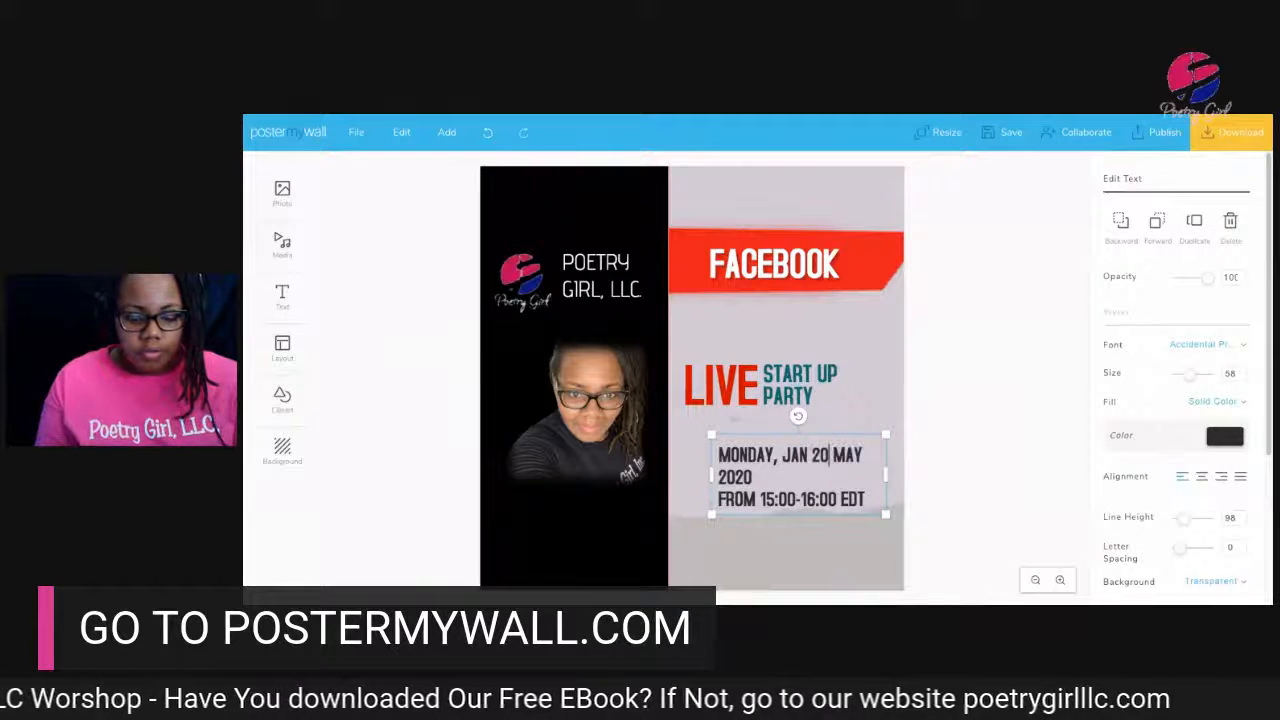
pyautogui.write(', 20')
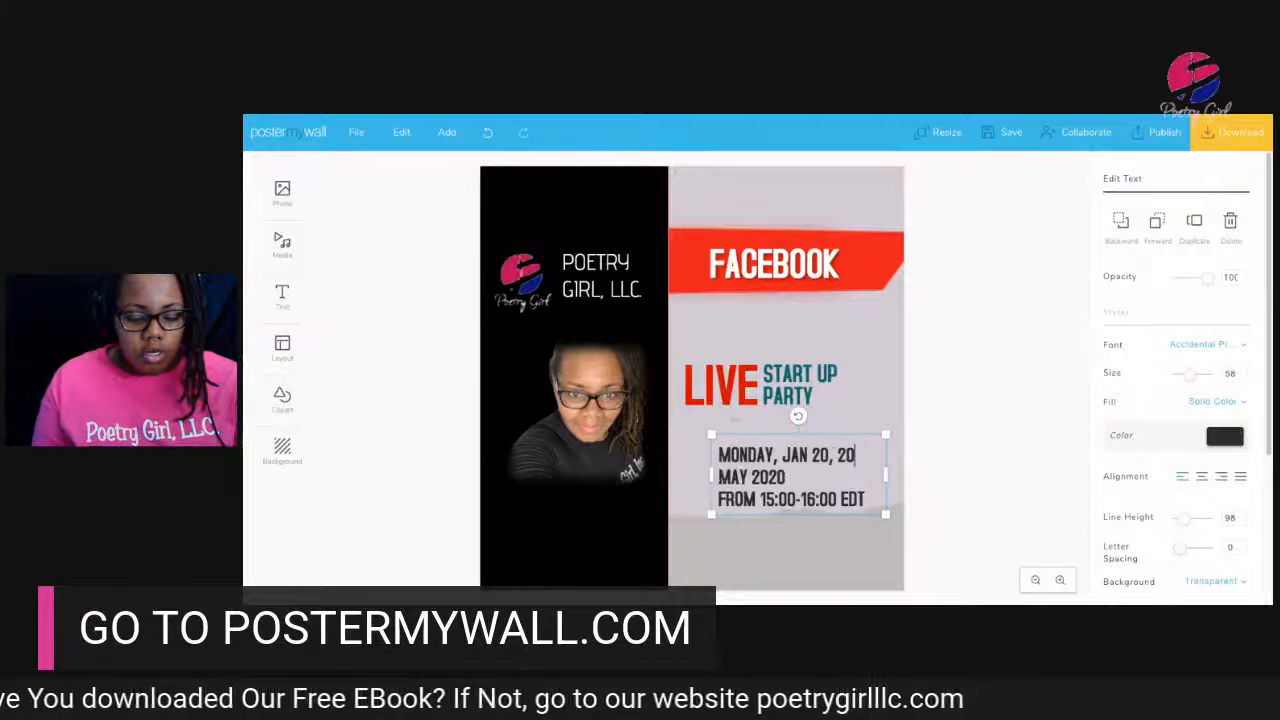
pyautogui.write('21')
pyautogui.hotkey('shift', 'Down')
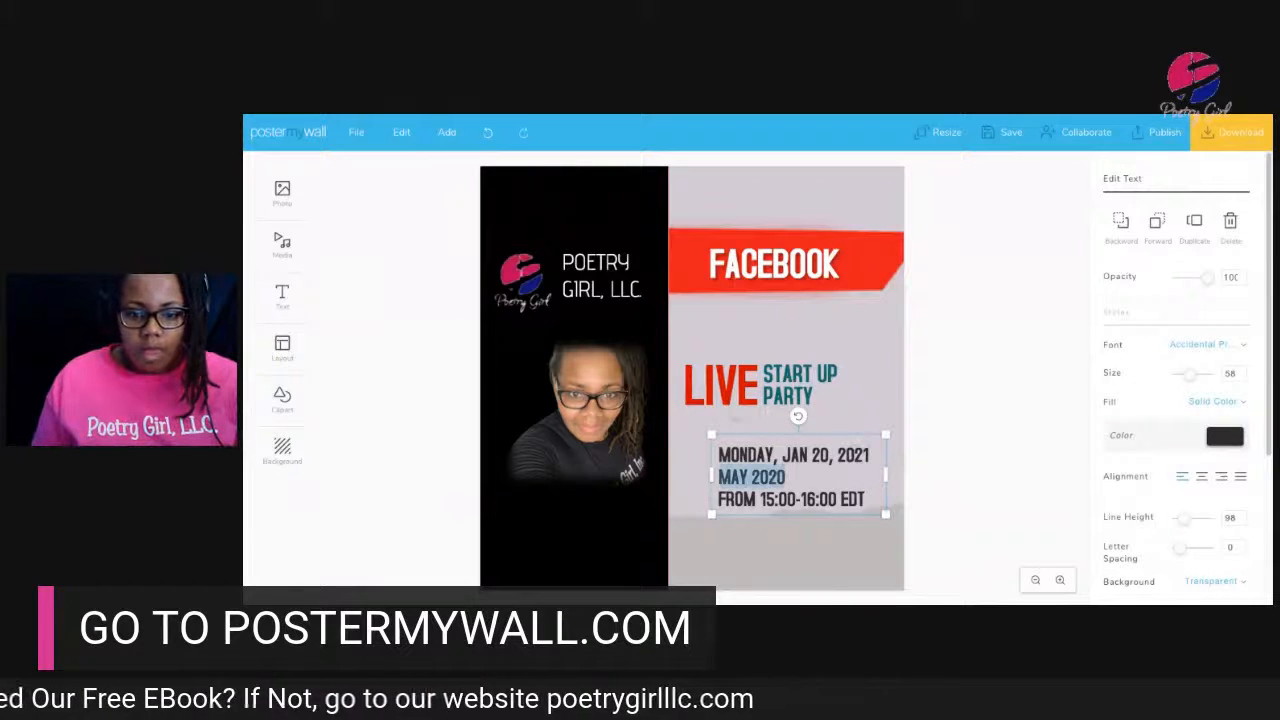
pyautogui.press('BackSpace')
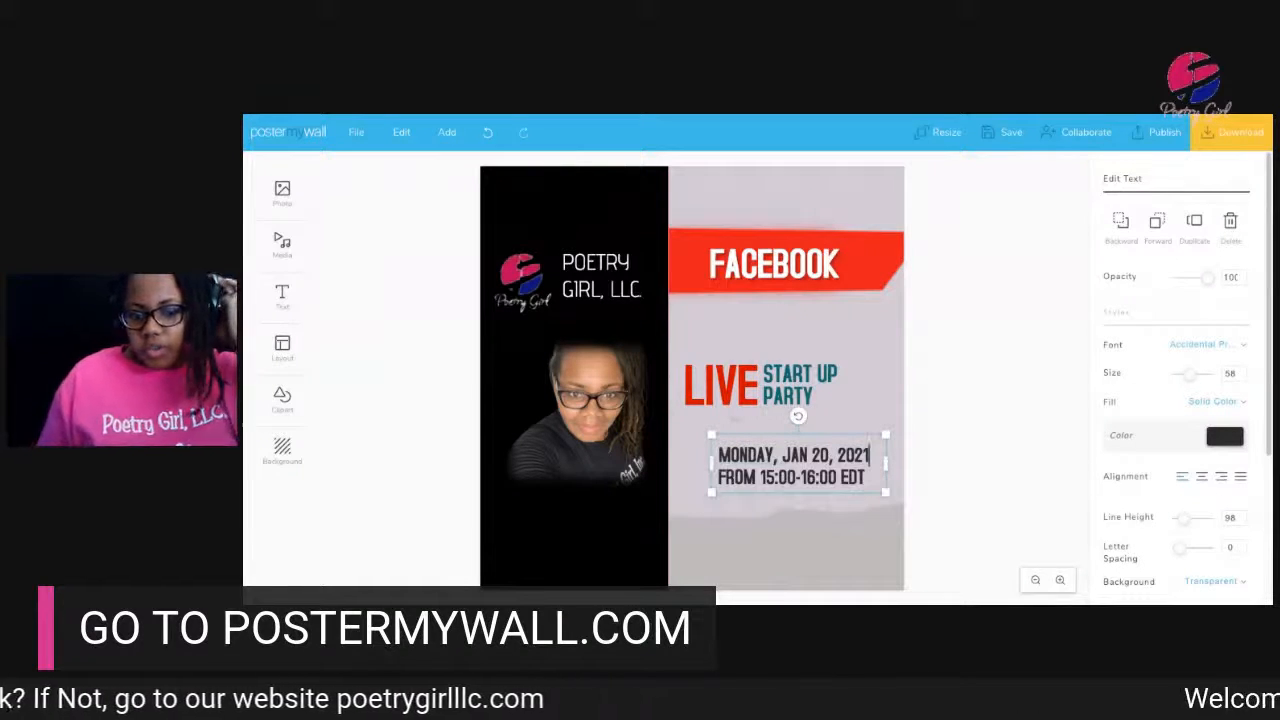
# Change the time range in the date text's second line to 10AM TO 11AM, keeping EDT
pyautogui.click(865, 478)
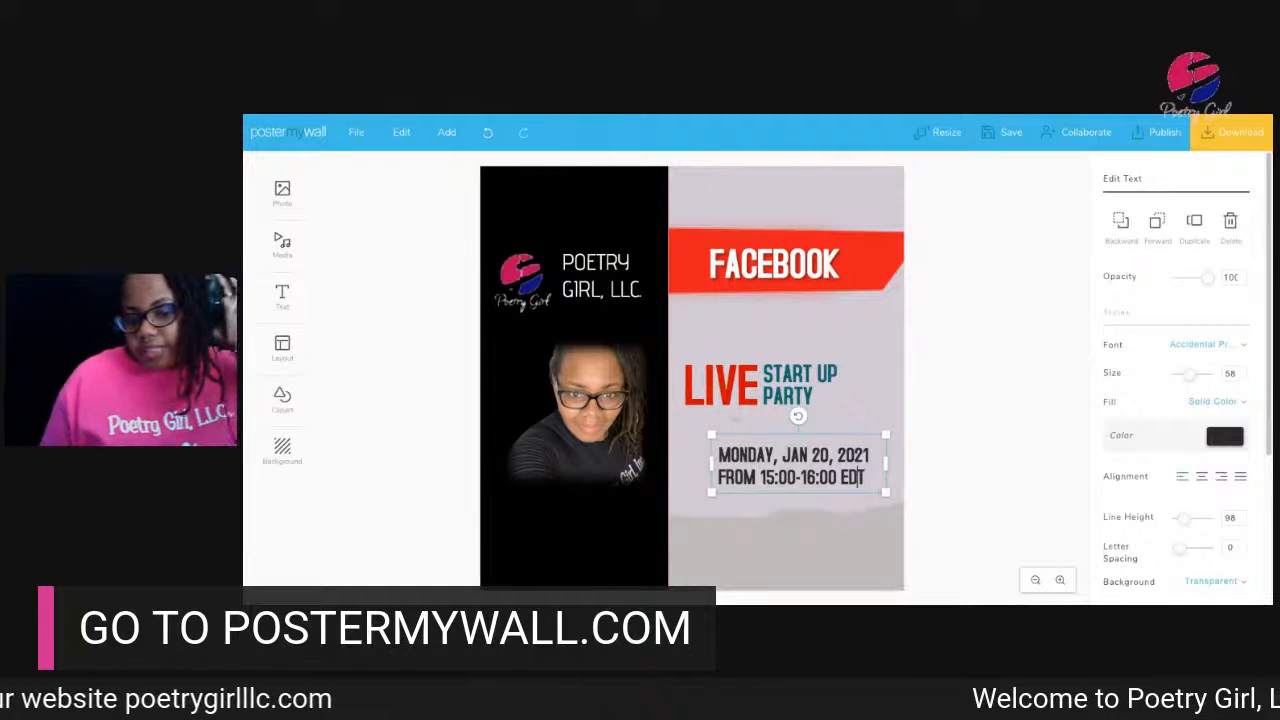
pyautogui.press('Left')
pyautogui.press('Left')
pyautogui.press('BackSpace')
pyautogui.press('BackSpace')
pyautogui.press('BackSpace')
pyautogui.press('BackSpace')
pyautogui.press('BackSpace')
pyautogui.press('BackSpace')
pyautogui.press('BackSpace')
pyautogui.press('BackSpace')
pyautogui.press('BackSpace')
pyautogui.press('BackSpace')
pyautogui.press('BackSpace')
pyautogui.press('BackSpace')
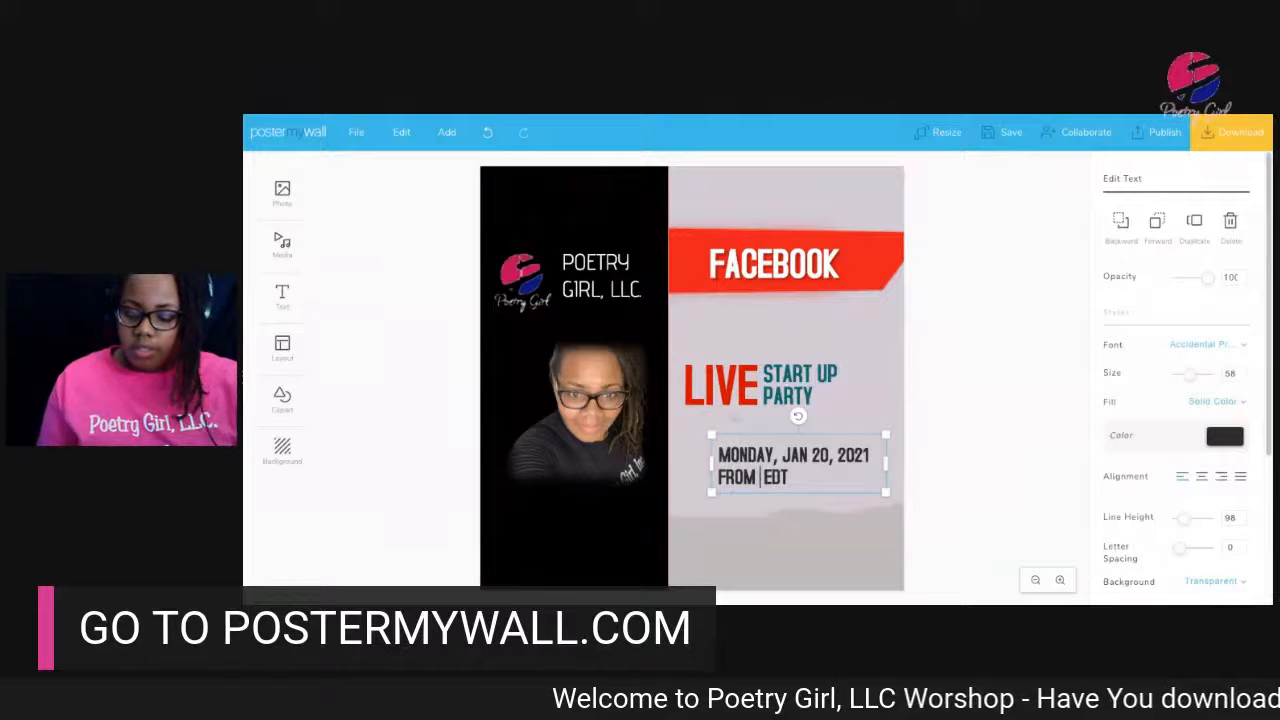
pyautogui.write('10')
pyautogui.write('AM TO ')
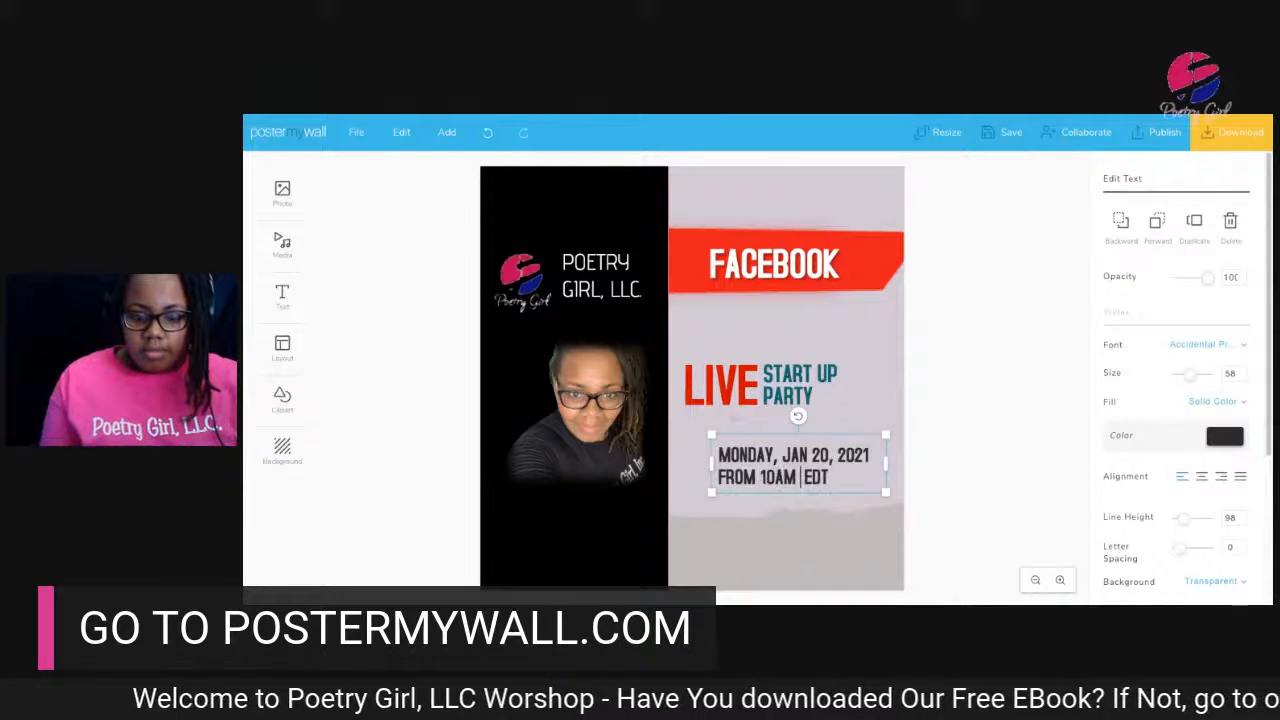
pyautogui.write('11AM')
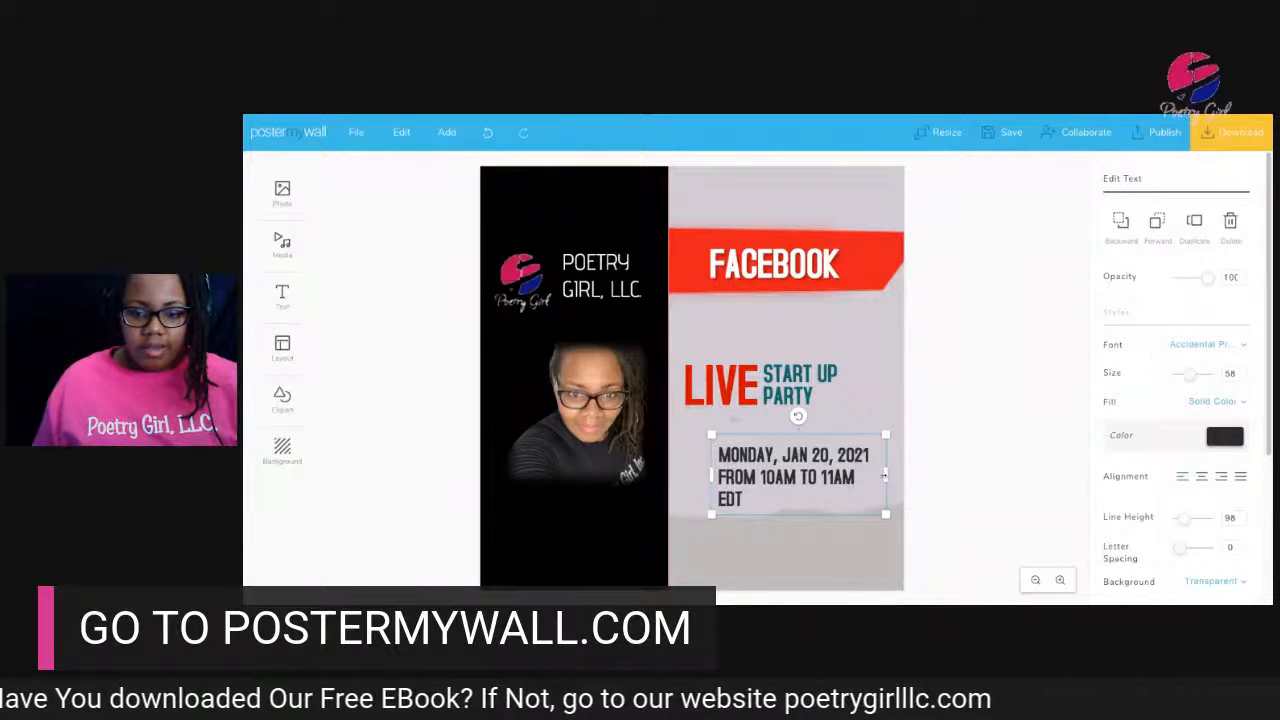
# Widen the date text box so the time range and EDT fit on one line, and move it left beneath LIVE
pyautogui.moveTo(886, 473); pyautogui.dragTo(932, 470)
pyautogui.click(934, 462)
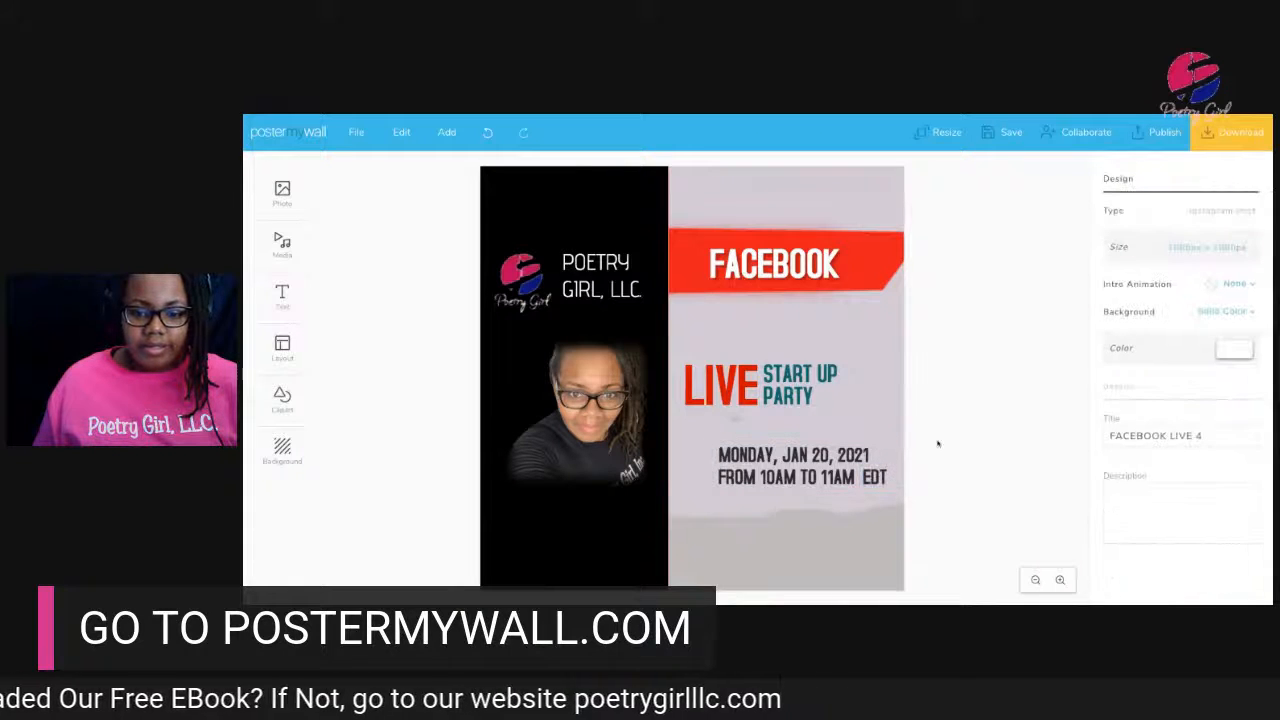
pyautogui.moveTo(825, 484); pyautogui.dragTo(788, 481)
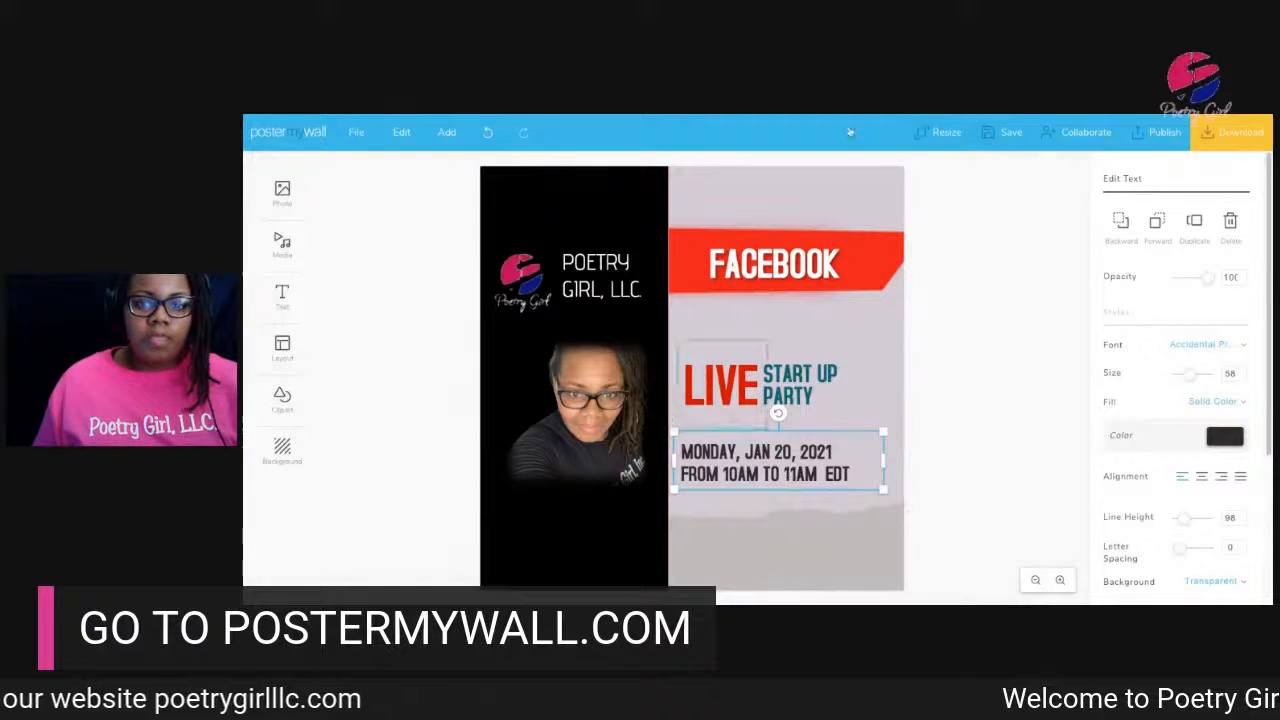